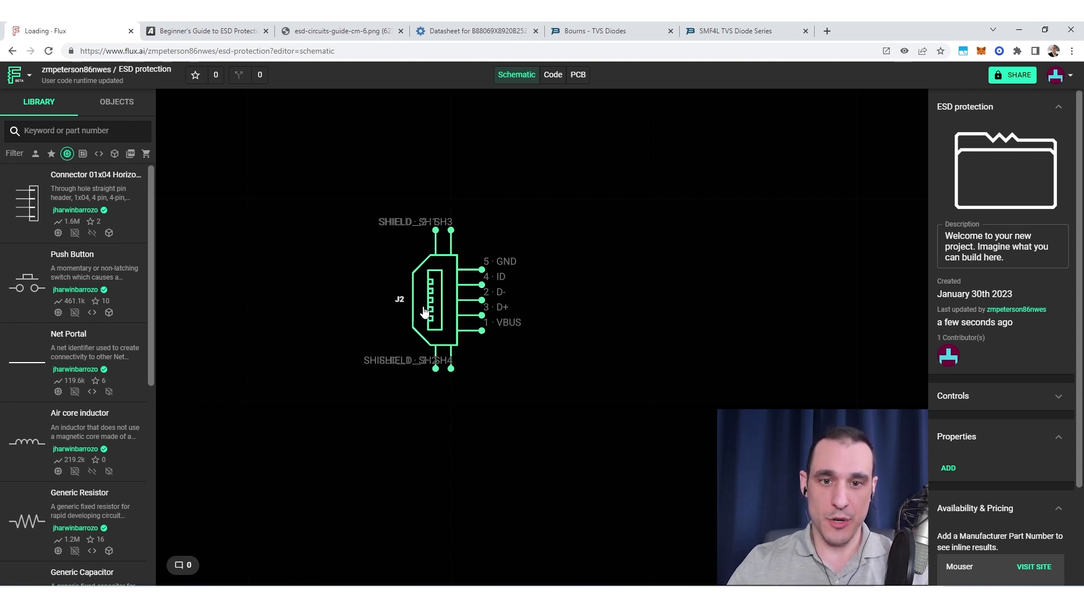
Select the USB type B connector J2 with its GND, ID, D-, D+ and VBUS pins.
{"action": "left_click", "coordinate": [424, 311]}
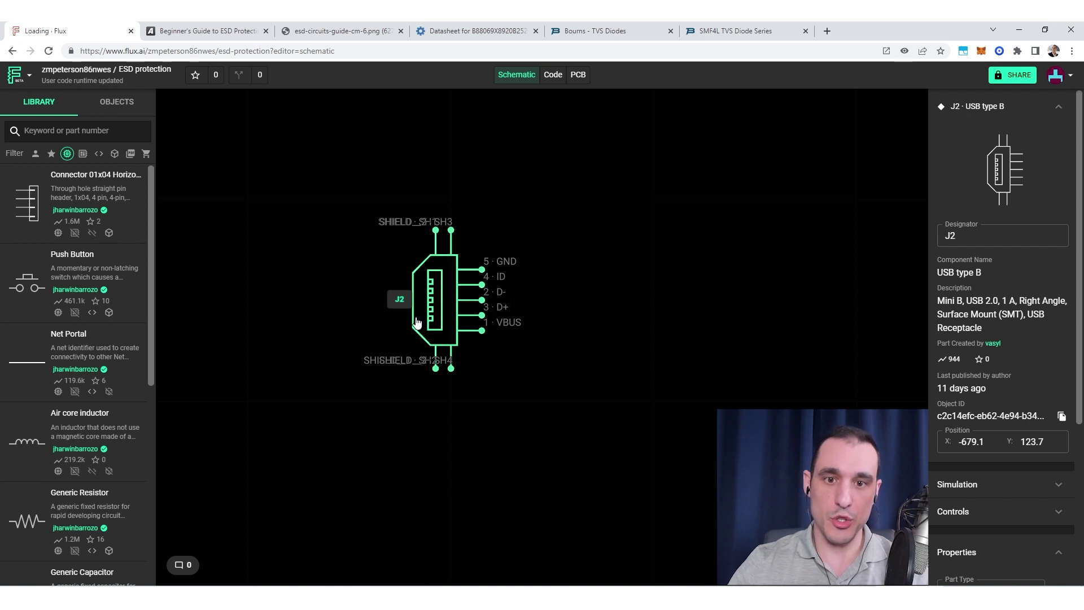
Search the library for cp2102 and place the CP2102N-A02-GQFN24 bridge IC1 right of J2.
{"action": "scroll", "coordinate": [416, 323], "scroll_direction": "up", "scroll_amount": 3}
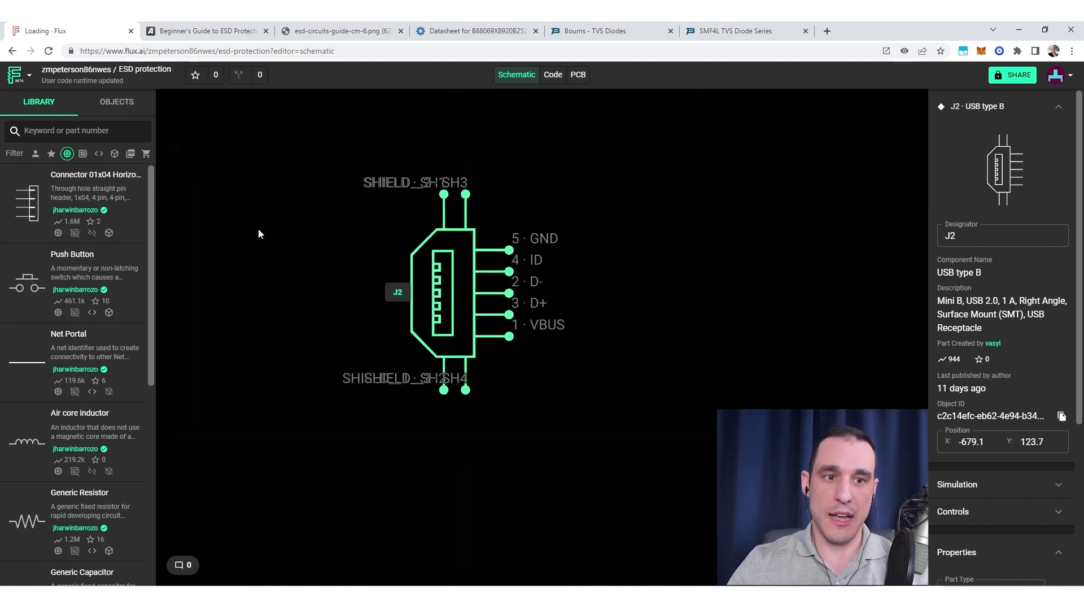
{"action": "left_click", "coordinate": [94, 131]}
{"action": "type", "text": "cp2102"}
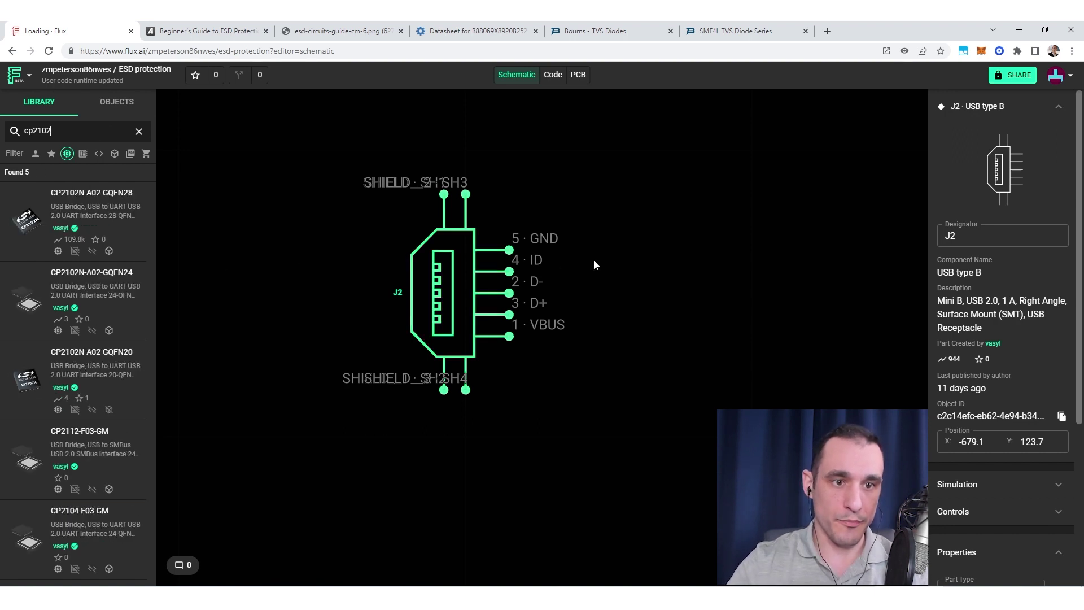
{"action": "scroll", "coordinate": [594, 265], "scroll_direction": "down", "scroll_amount": 2}
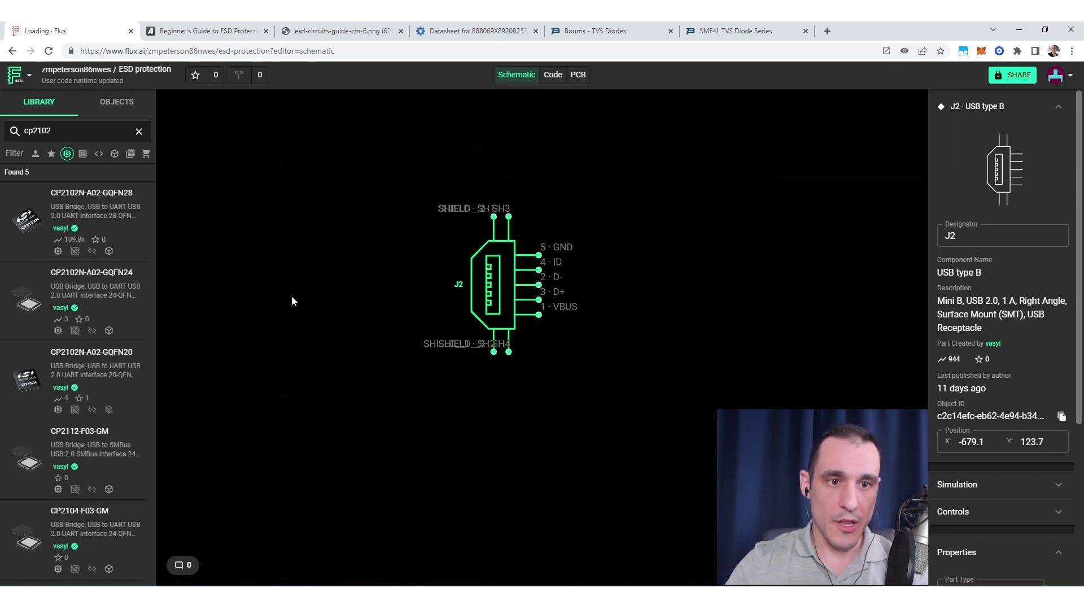
{"action": "left_click_drag", "start_coordinate": [30, 298], "coordinate": [821, 253]}
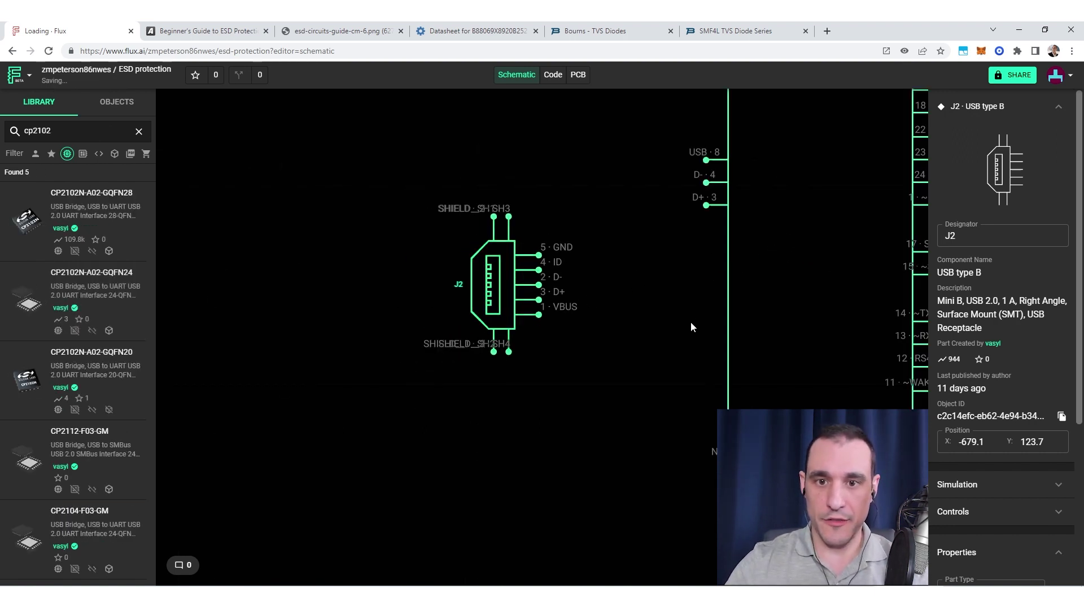
{"action": "left_click_drag", "start_coordinate": [720, 313], "coordinate": [487, 262]}
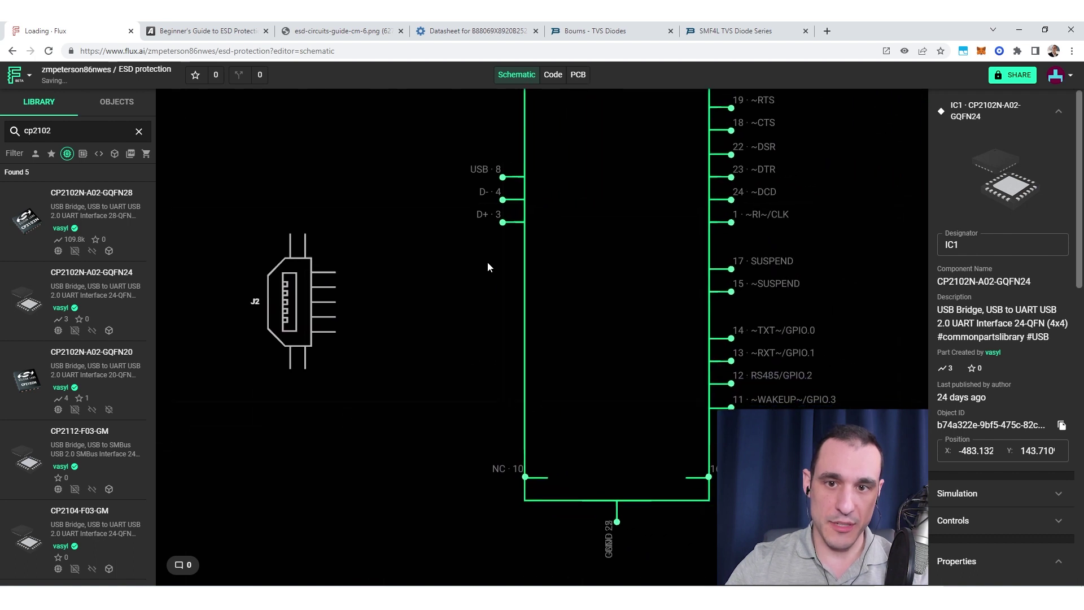
{"action": "left_click_drag", "start_coordinate": [616, 170], "coordinate": [550, 281]}
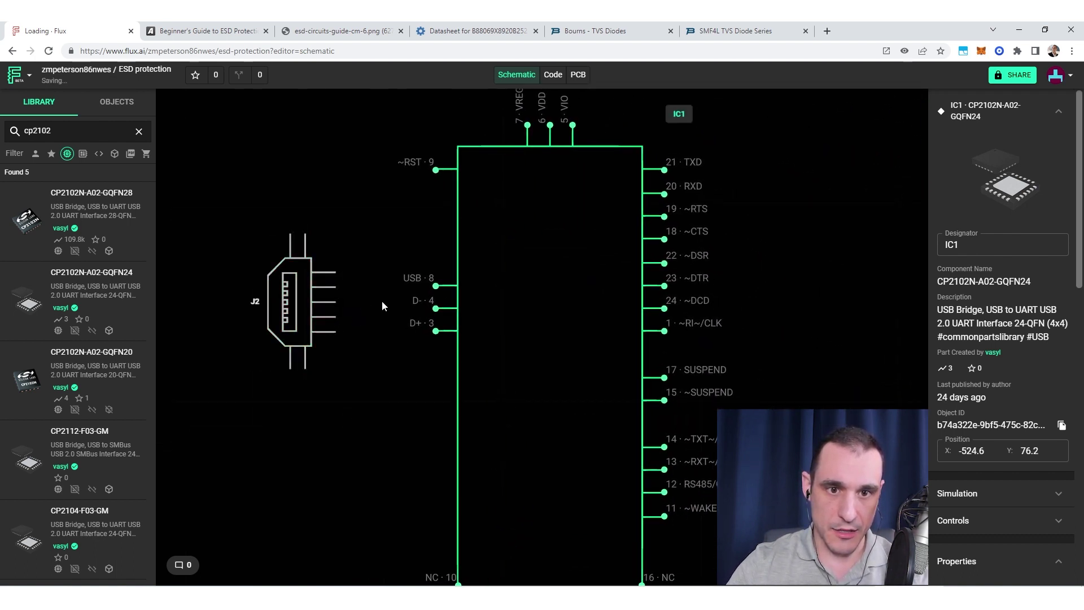
{"action": "mouse_move", "coordinate": [545, 312]}
{"action": "left_mouse_down"}
{"action": "mouse_move", "coordinate": [551, 273]}
{"action": "mouse_move", "coordinate": [549, 302]}
{"action": "left_mouse_up"}
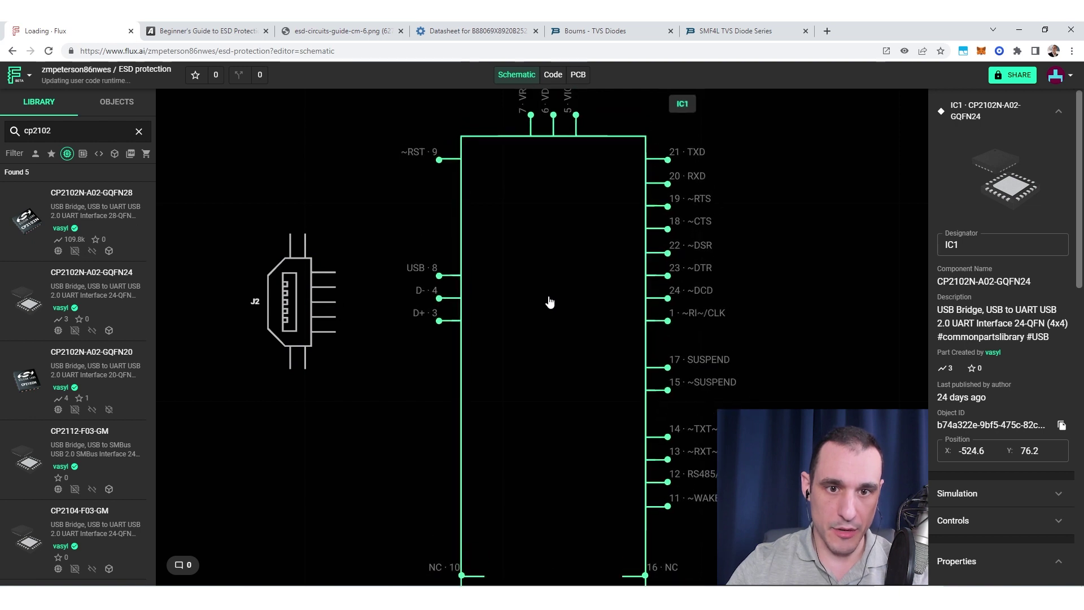
Wire IC1's D- pin to J2's D- pin, shifting J2 left.
{"action": "left_click_drag", "start_coordinate": [438, 298], "coordinate": [397, 297]}
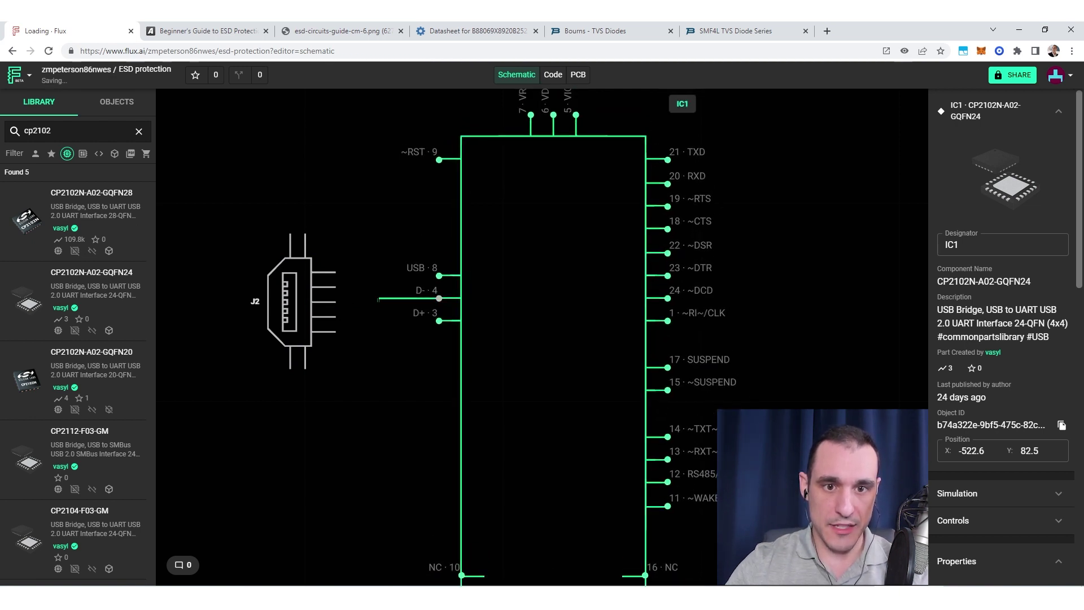
{"action": "left_click_drag", "start_coordinate": [378, 300], "coordinate": [336, 298]}
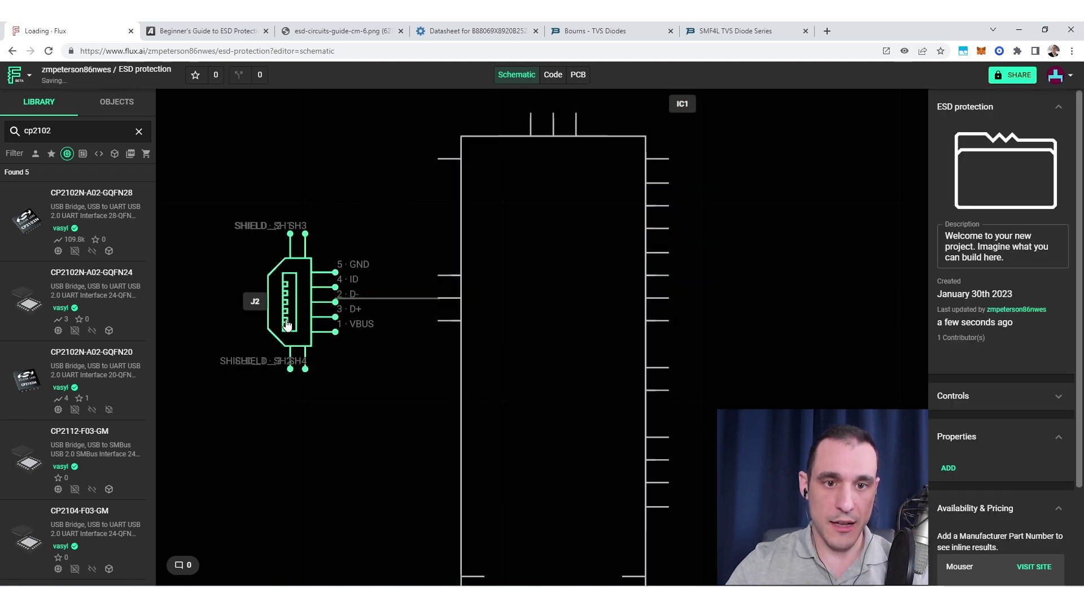
{"action": "left_click_drag", "start_coordinate": [286, 324], "coordinate": [257, 322]}
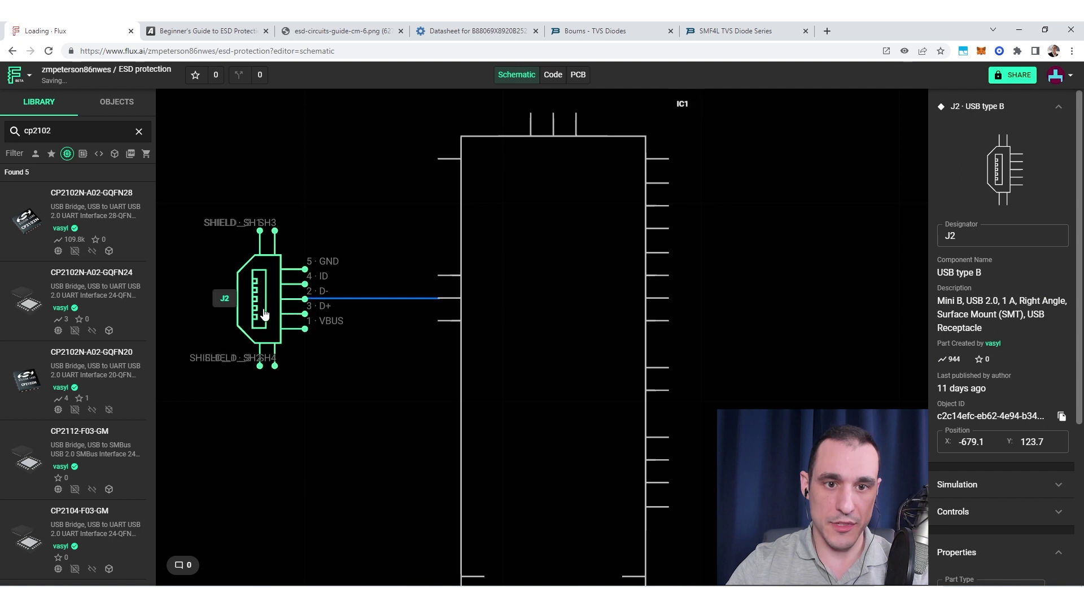
Wire J2's D+ pin to IC1's D+ pin and move J2 further left.
{"action": "left_click", "coordinate": [574, 296]}
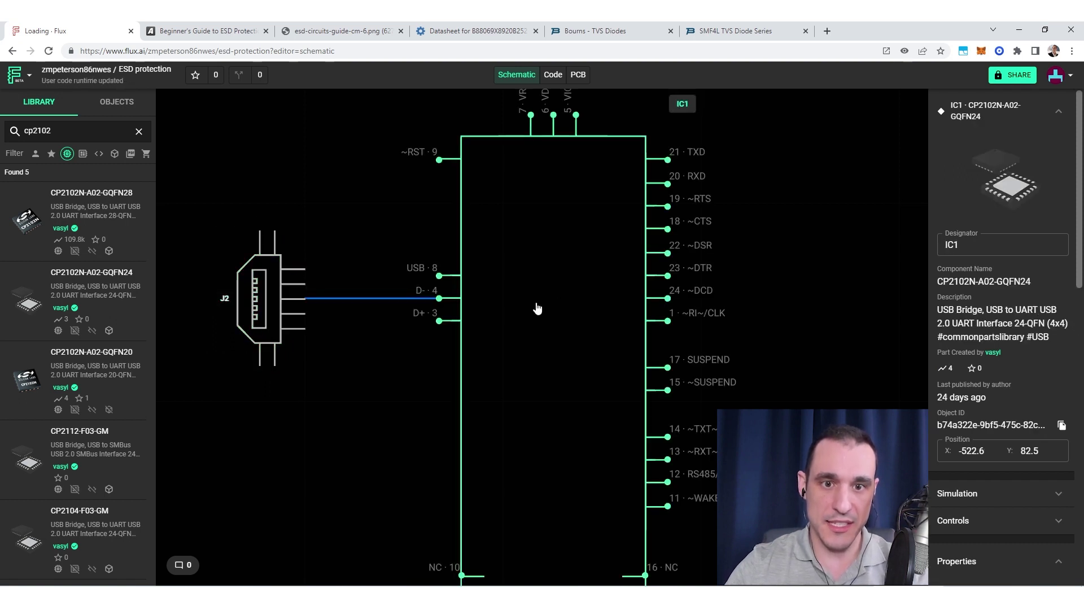
{"action": "mouse_move", "coordinate": [305, 314]}
{"action": "left_mouse_down"}
{"action": "mouse_move", "coordinate": [379, 332]}
{"action": "mouse_move", "coordinate": [438, 320]}
{"action": "left_mouse_up"}
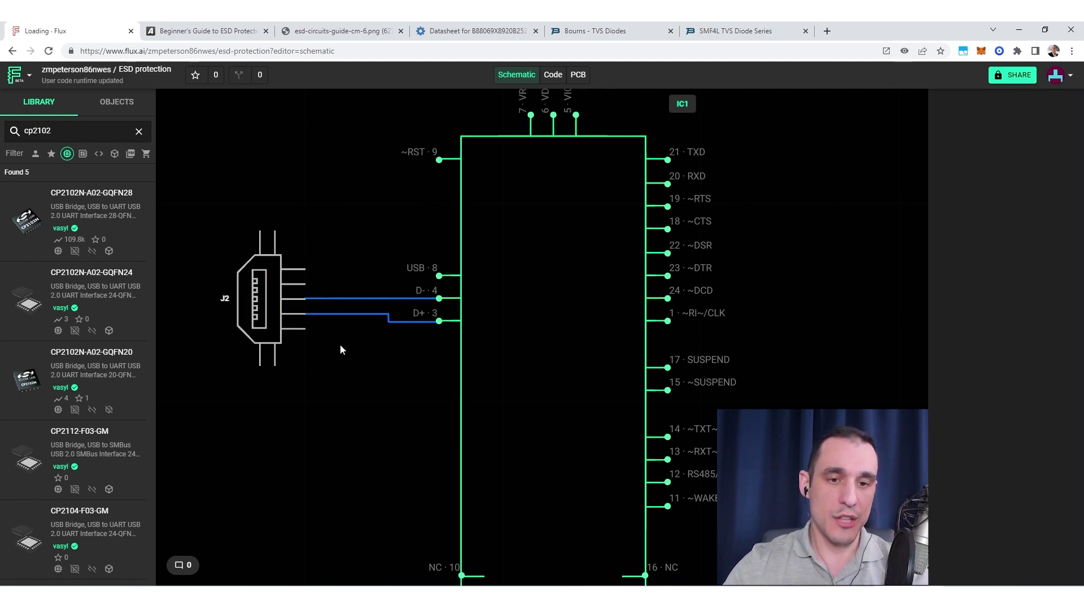
{"action": "left_click_drag", "start_coordinate": [257, 304], "coordinate": [199, 304]}
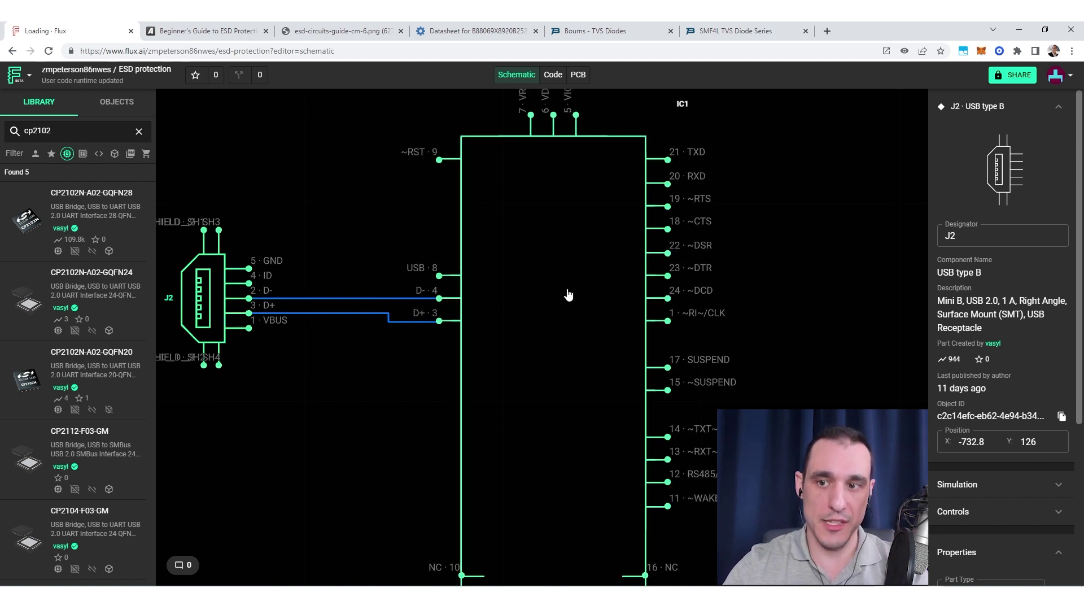
{"action": "left_click_drag", "start_coordinate": [348, 375], "coordinate": [412, 376]}
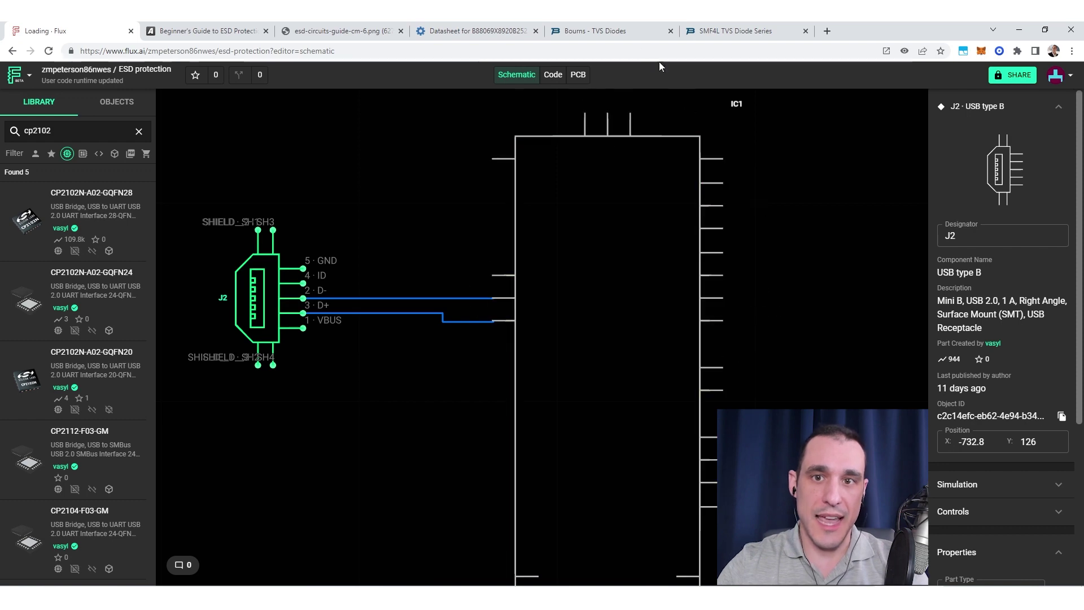
Accept cookies on the Bourns TVS Diodes page and browse the SMF4L, SMAJ and SMBJ series.
{"action": "left_click", "coordinate": [585, 35]}
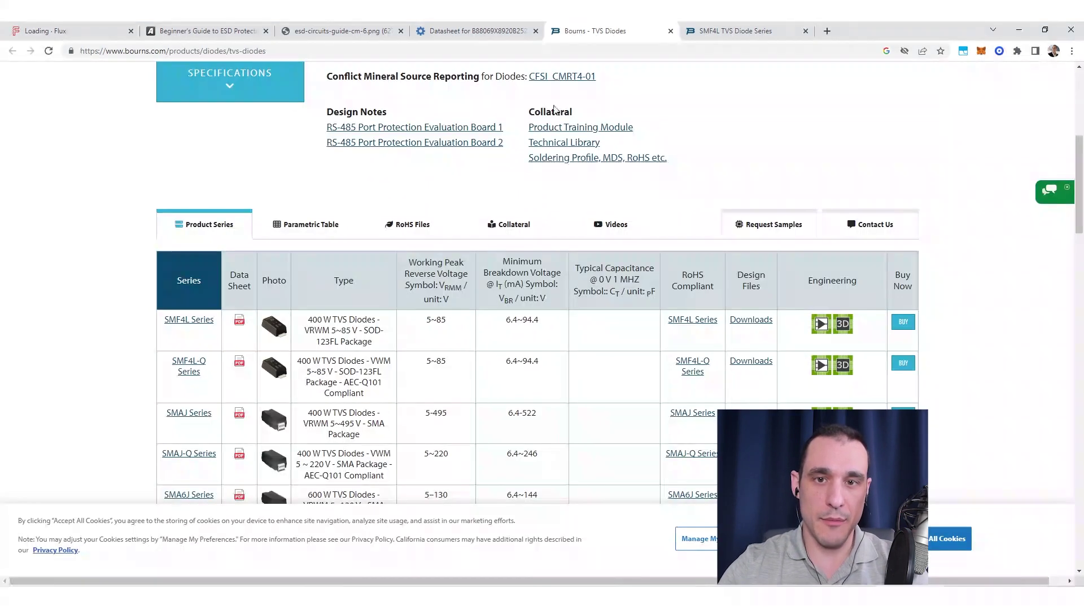
{"action": "scroll", "coordinate": [683, 192], "scroll_direction": "up", "scroll_amount": 4}
{"action": "scroll", "coordinate": [706, 187], "scroll_direction": "down", "scroll_amount": 5}
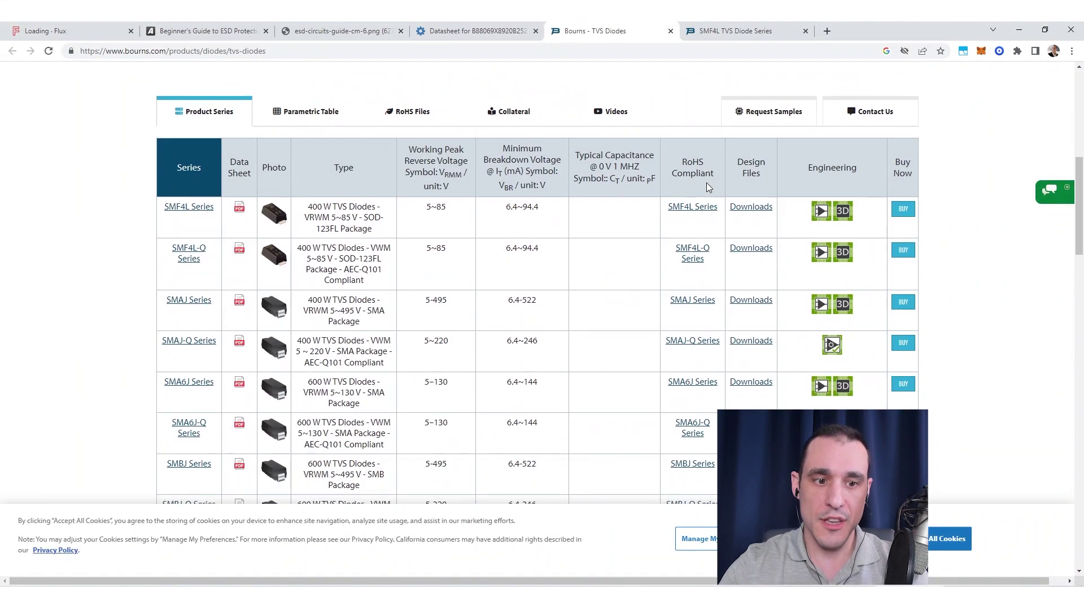
{"action": "left_click", "coordinate": [950, 538]}
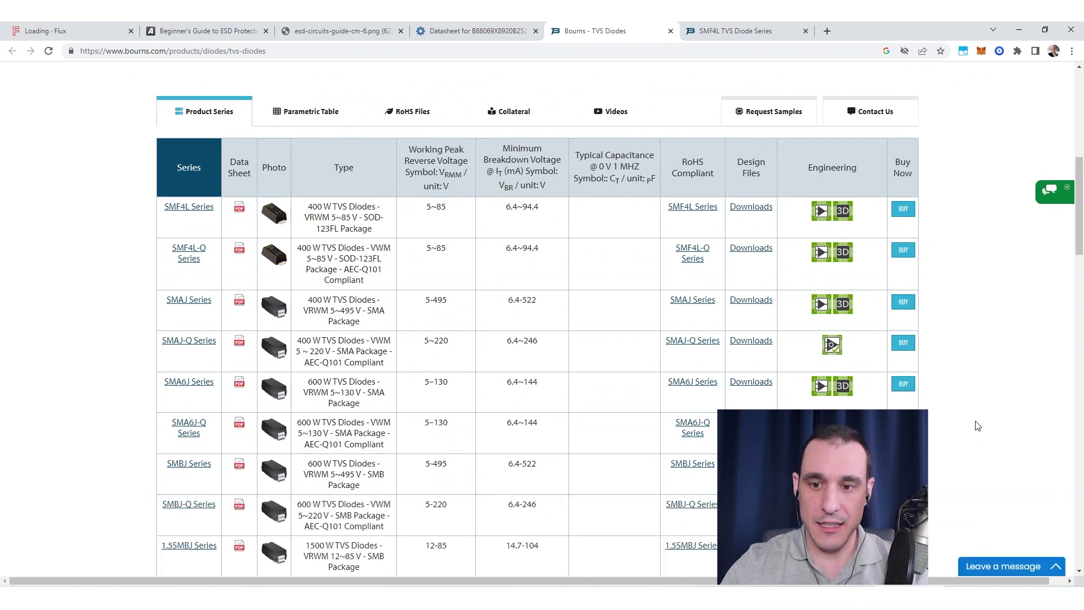
{"action": "scroll", "coordinate": [978, 426], "scroll_direction": "down", "scroll_amount": 3}
{"action": "scroll", "coordinate": [978, 426], "scroll_direction": "down", "scroll_amount": 3}
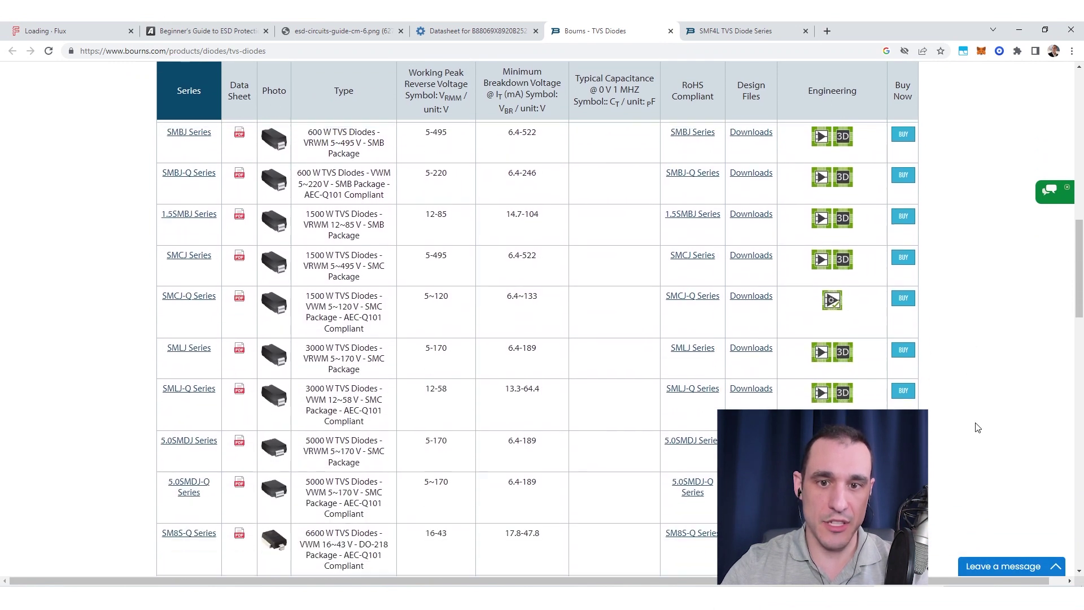
{"action": "scroll", "coordinate": [979, 428], "scroll_direction": "up", "scroll_amount": 4}
{"action": "scroll", "coordinate": [979, 431], "scroll_direction": "up", "scroll_amount": 2}
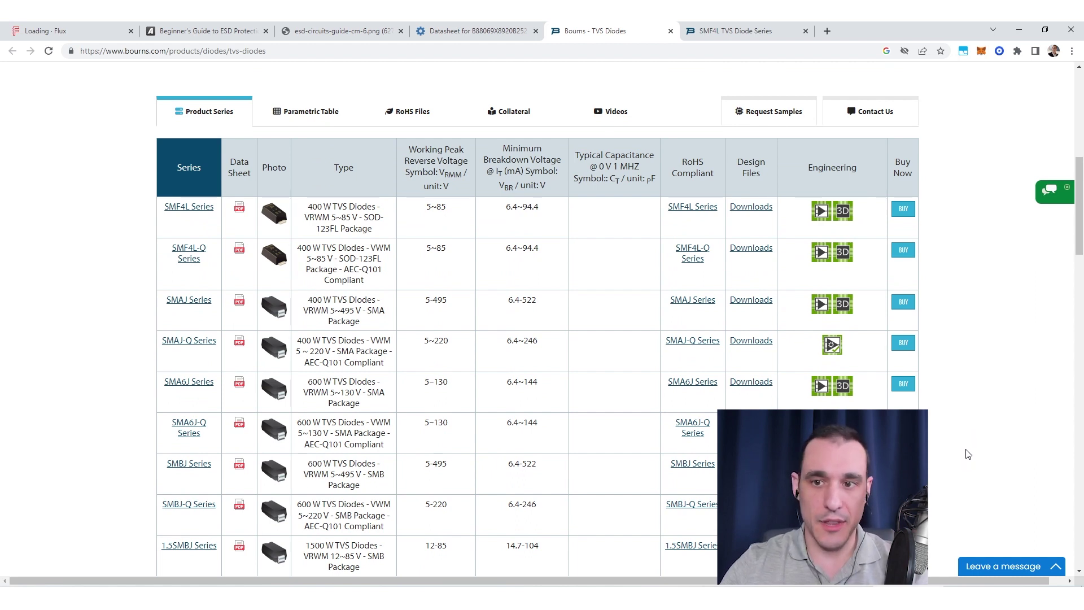
{"action": "scroll", "coordinate": [978, 438], "scroll_direction": "down", "scroll_amount": 1}
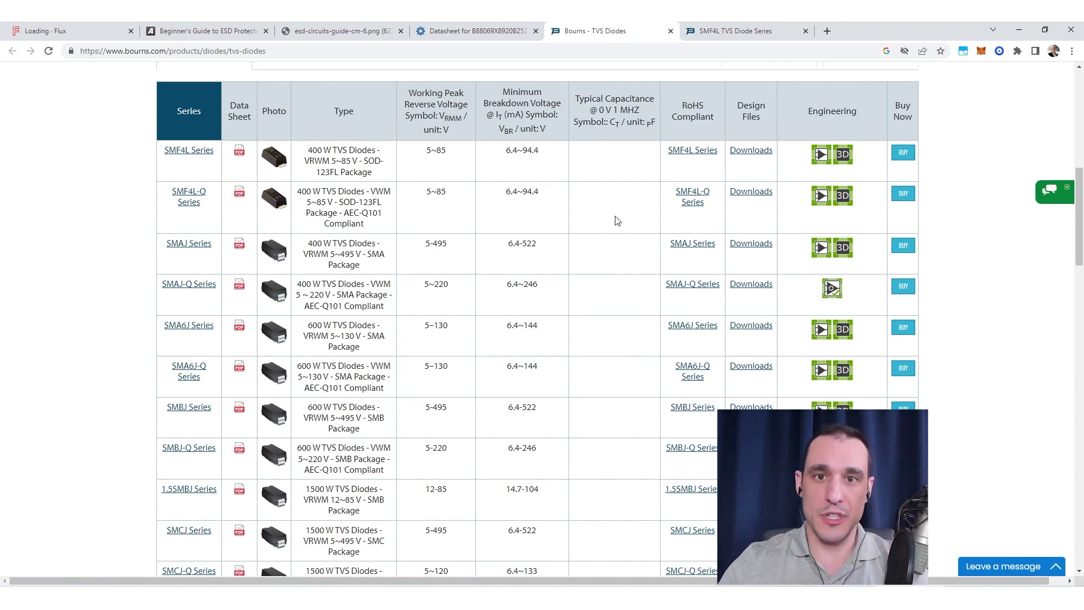
{"action": "left_click", "coordinate": [466, 33]}
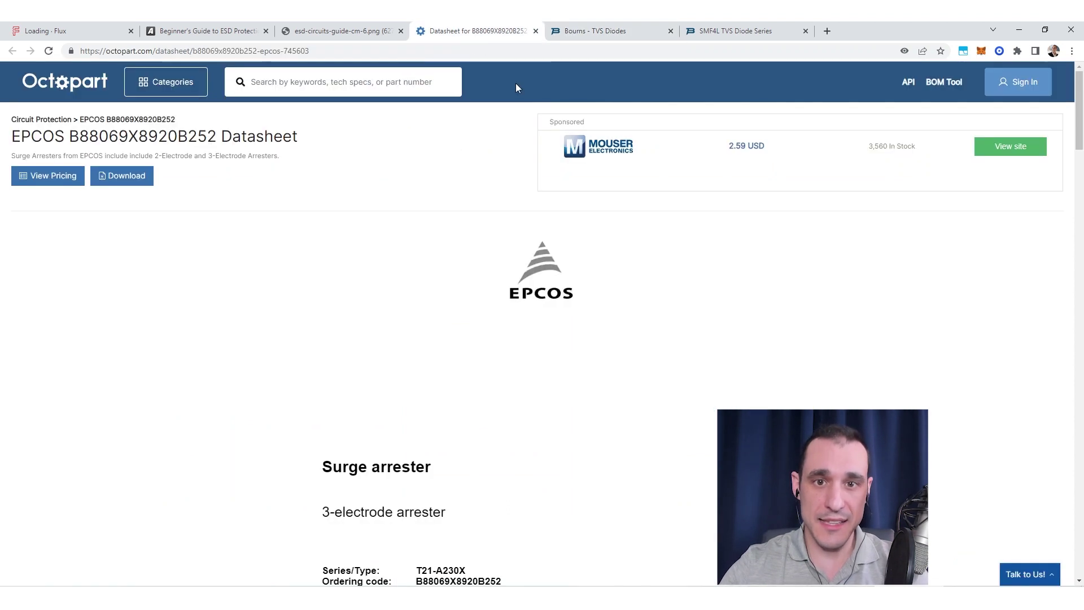
{"action": "scroll", "coordinate": [469, 312], "scroll_direction": "down", "scroll_amount": 3}
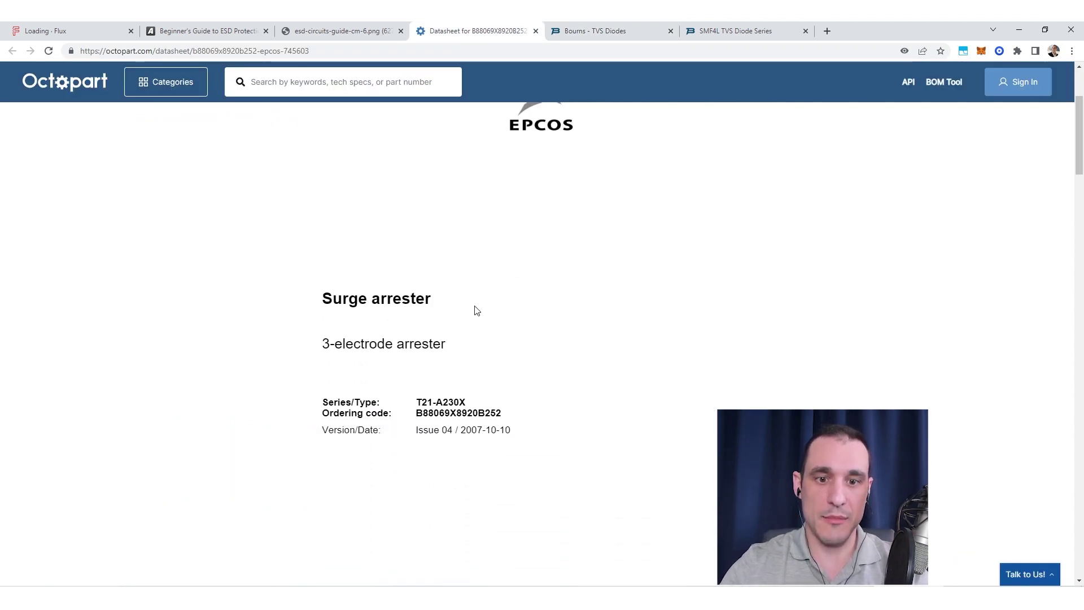
{"action": "scroll", "coordinate": [588, 283], "scroll_direction": "down", "scroll_amount": 2}
{"action": "scroll", "coordinate": [592, 283], "scroll_direction": "down", "scroll_amount": 10}
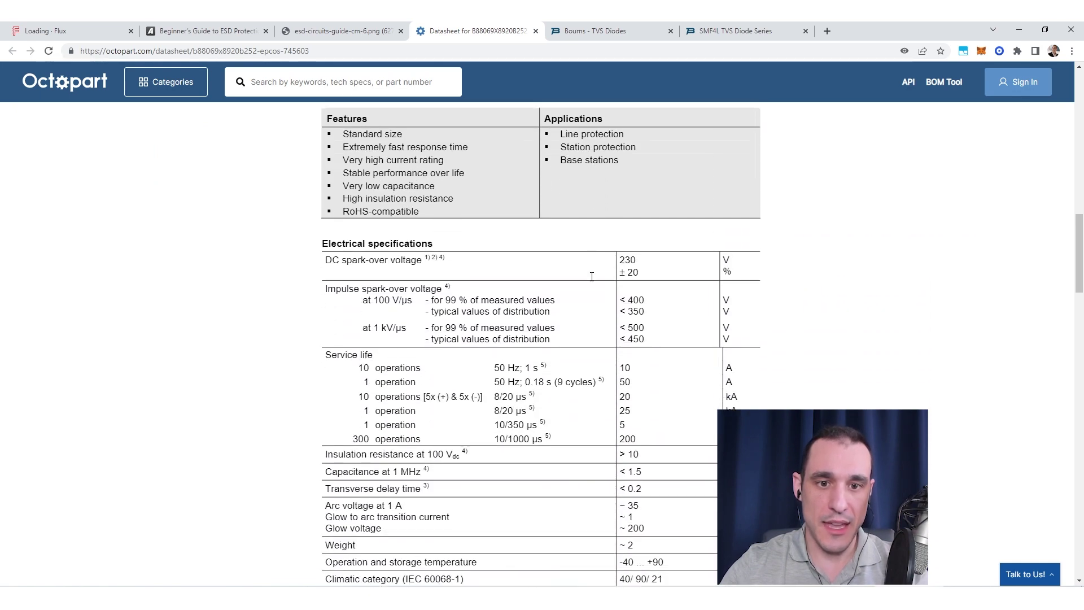
{"action": "scroll", "coordinate": [592, 280], "scroll_direction": "up", "scroll_amount": 16}
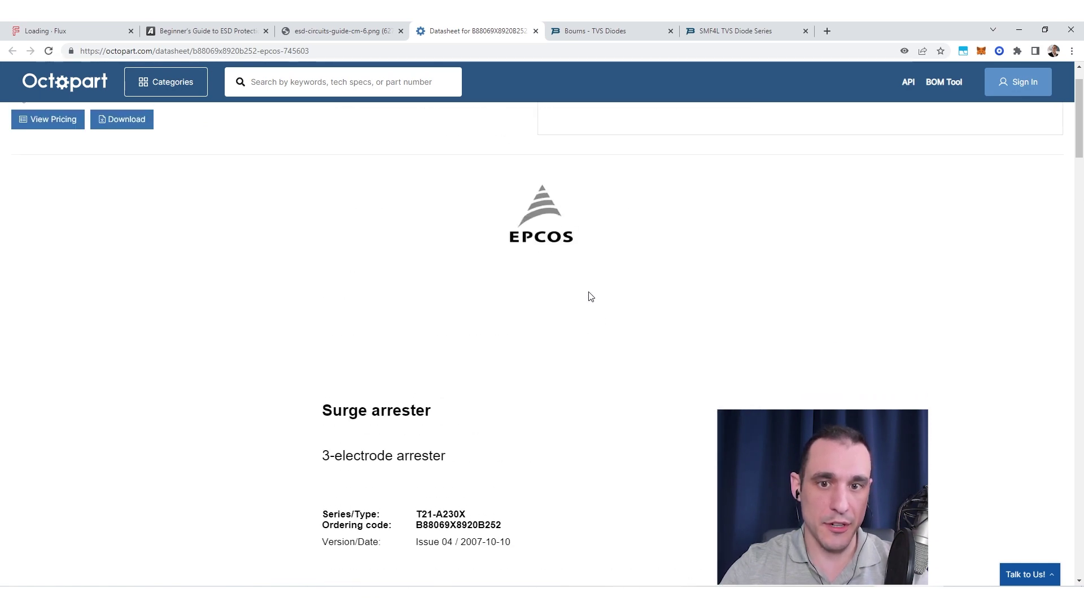
{"action": "left_click", "coordinate": [588, 34]}
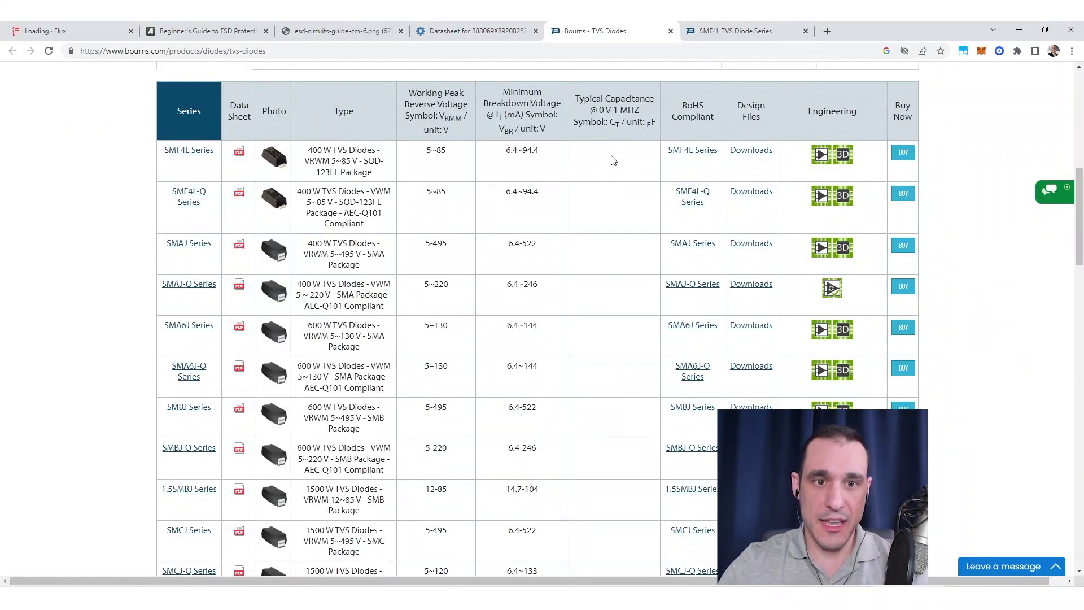
Search the Flux library for tvs and drop the 6V Unidirectional TVS Diode D1 below J2.
{"action": "left_click", "coordinate": [48, 31]}
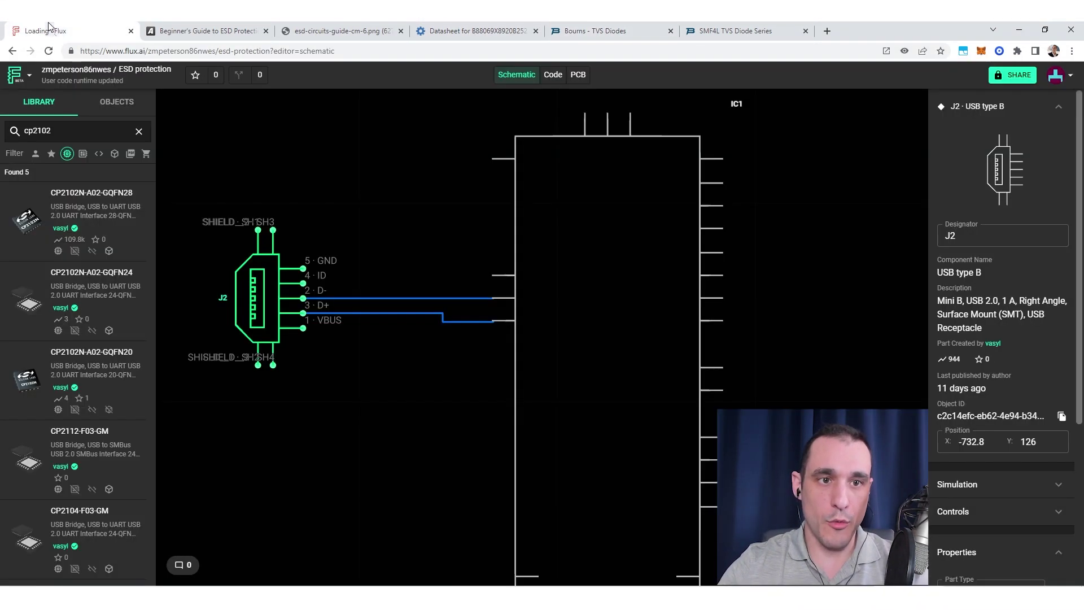
{"action": "left_click", "coordinate": [138, 131]}
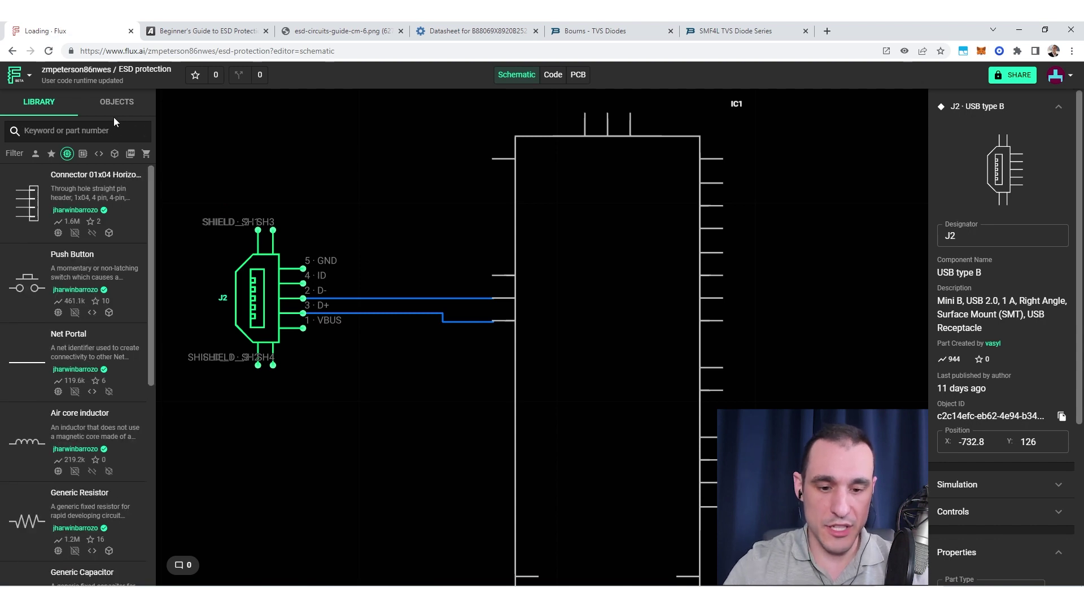
{"action": "type", "text": "tvs"}
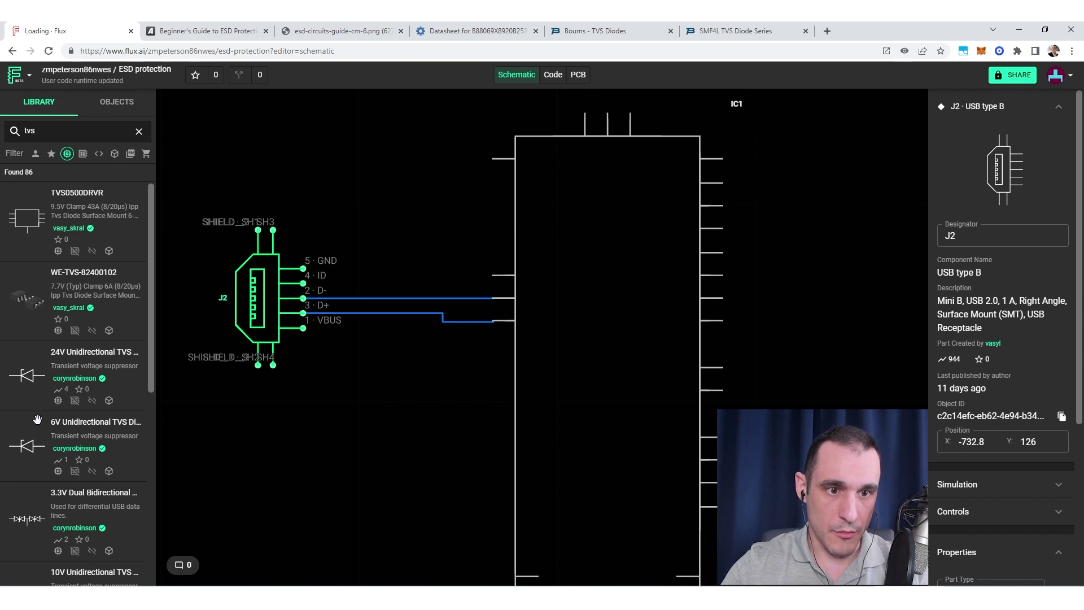
{"action": "left_click_drag", "start_coordinate": [28, 460], "coordinate": [349, 436]}
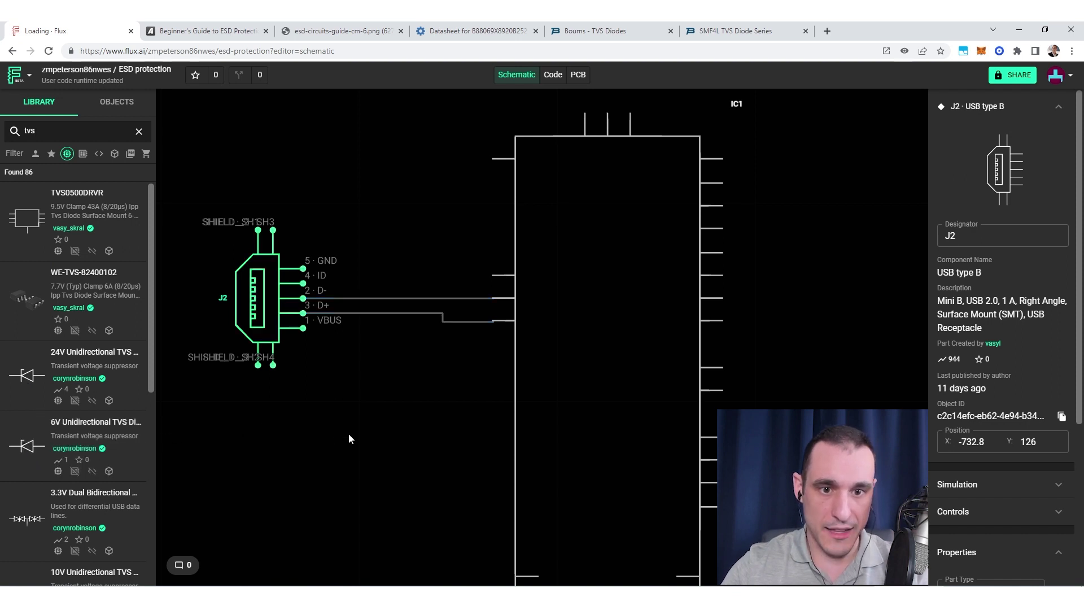
{"action": "left_click_drag", "start_coordinate": [349, 438], "coordinate": [342, 435]}
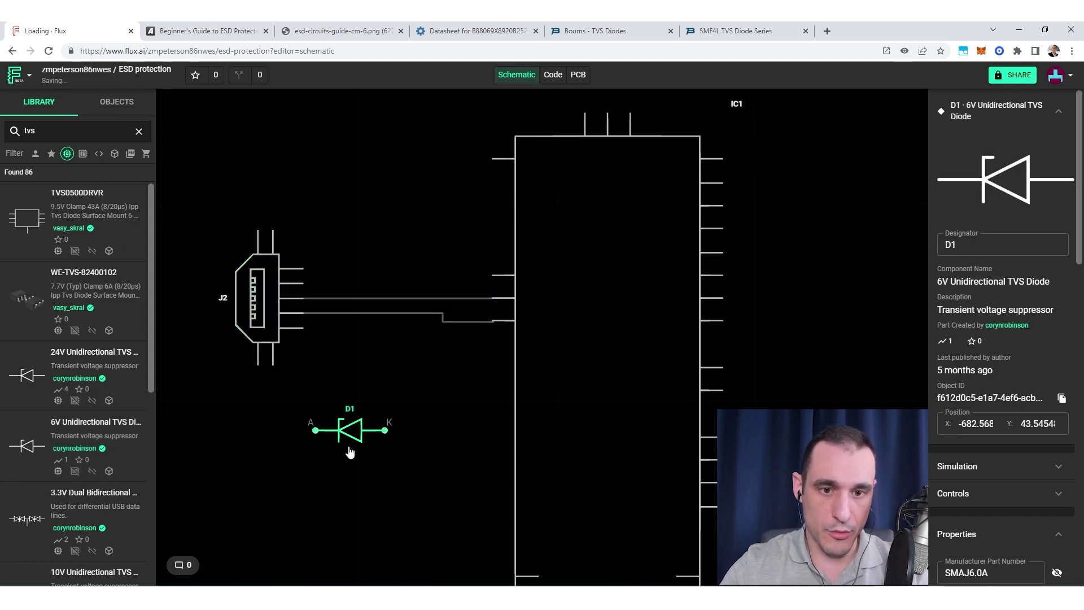
Rotate D1 vertically, move it under J2, and wire its anode to the J2 trace.
{"action": "right_click", "coordinate": [350, 436]}
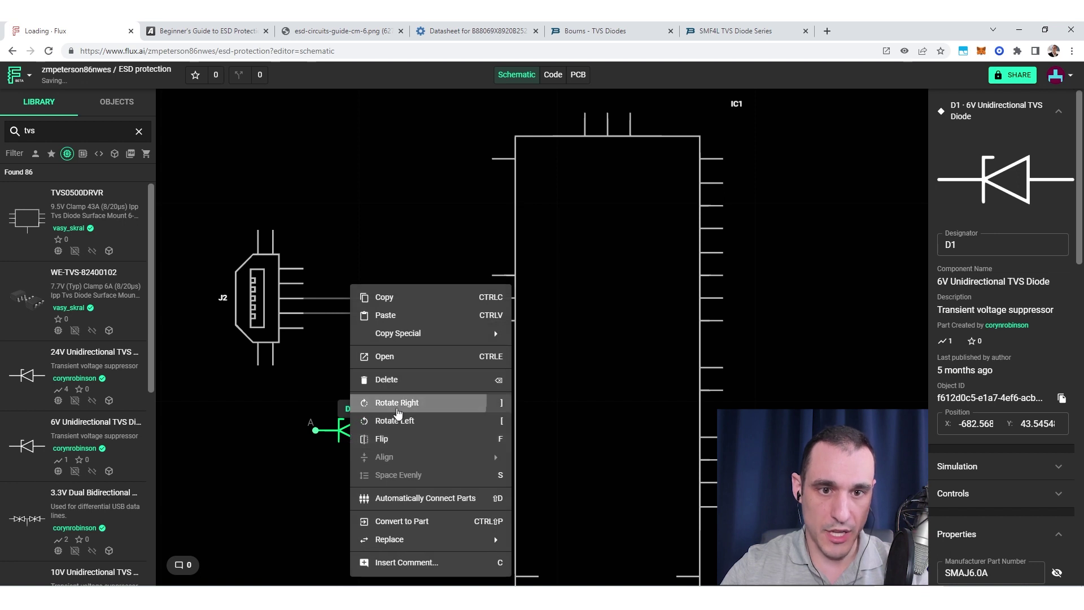
{"action": "left_click", "coordinate": [397, 403]}
{"action": "left_click_drag", "start_coordinate": [349, 436], "coordinate": [344, 390]}
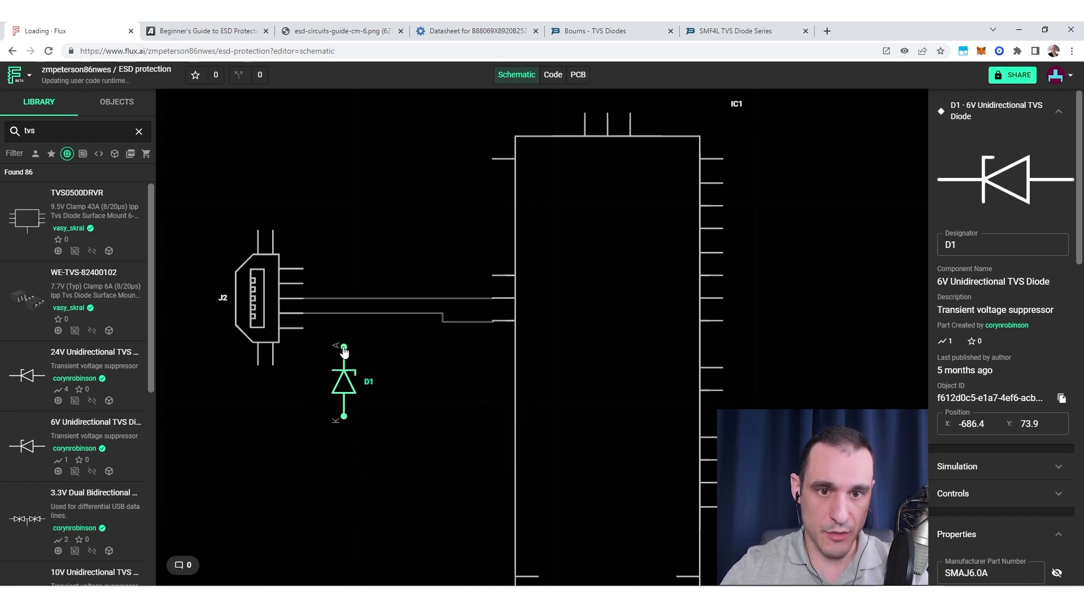
{"action": "left_click_drag", "start_coordinate": [344, 347], "coordinate": [345, 315]}
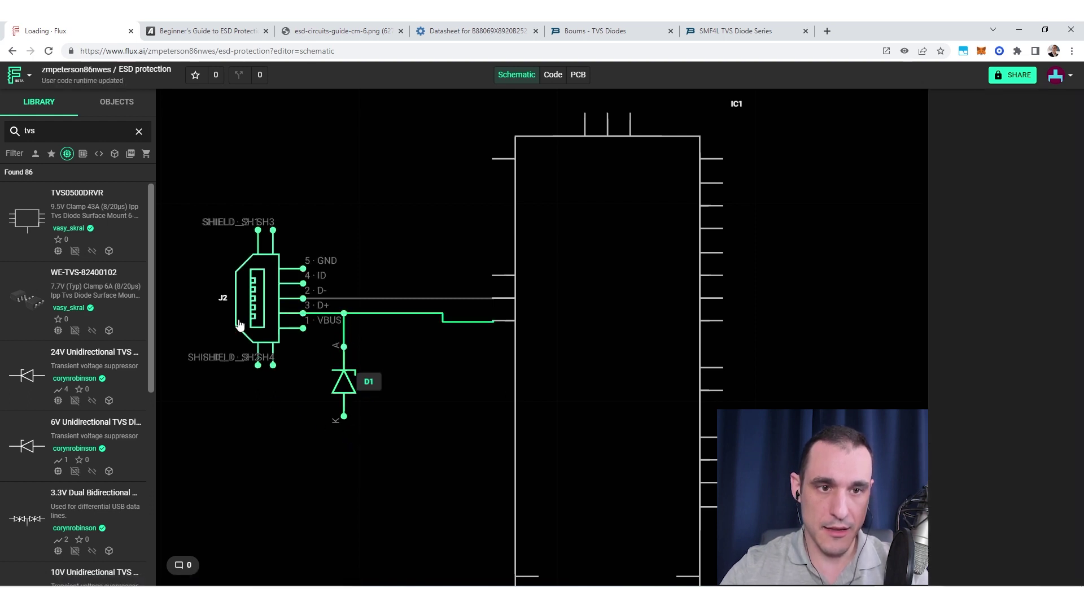
Search gnd without the footprint filter, place Ground below D1 and wire it to D1's lower pin.
{"action": "left_click", "coordinate": [138, 131]}
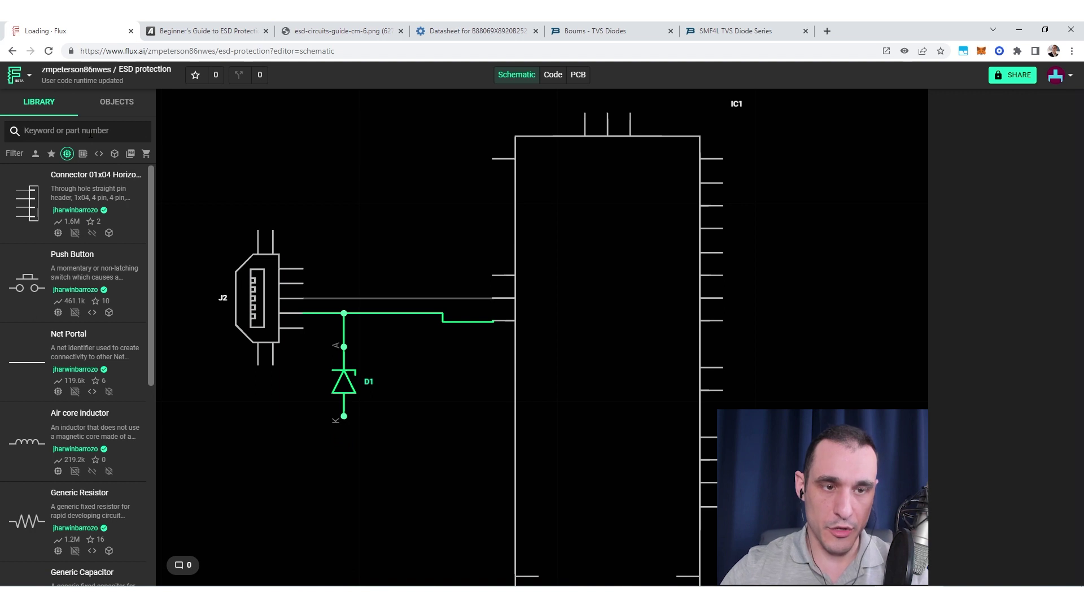
{"action": "type", "text": "gnd"}
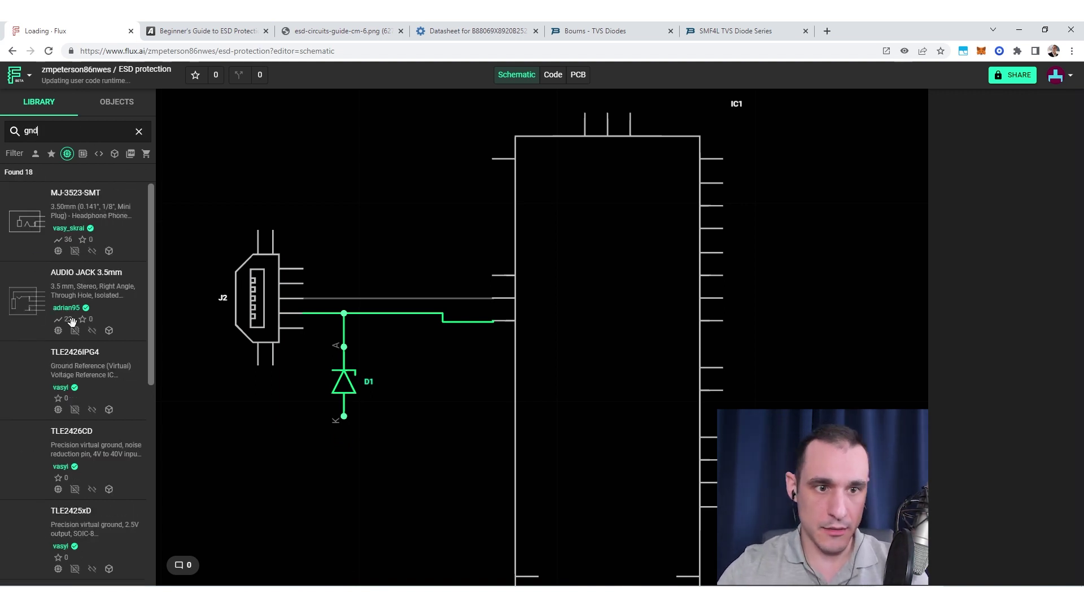
{"action": "left_click", "coordinate": [67, 153]}
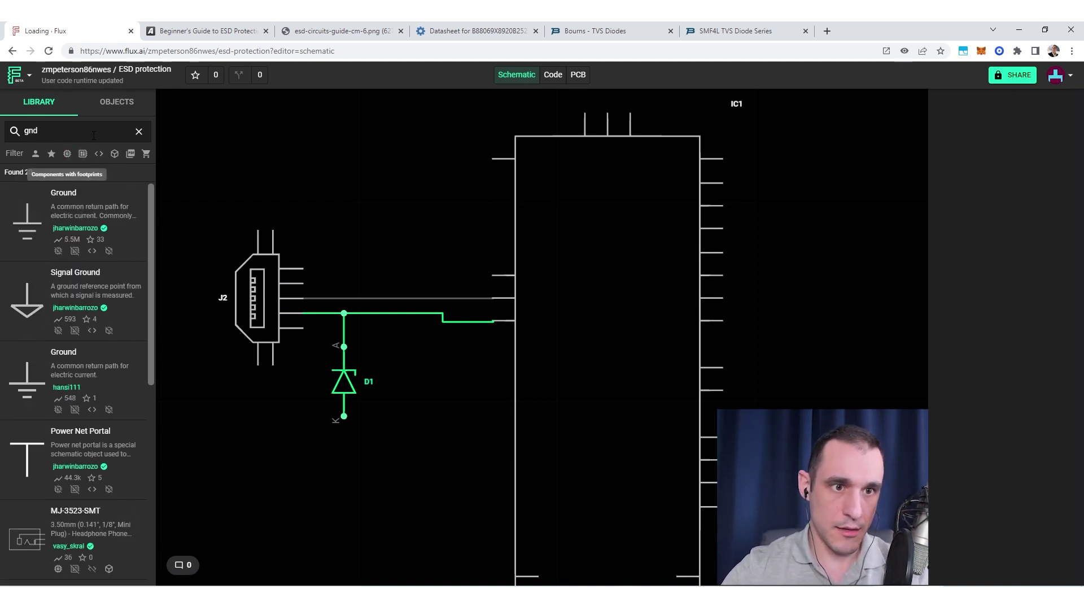
{"action": "left_click_drag", "start_coordinate": [45, 229], "coordinate": [343, 458]}
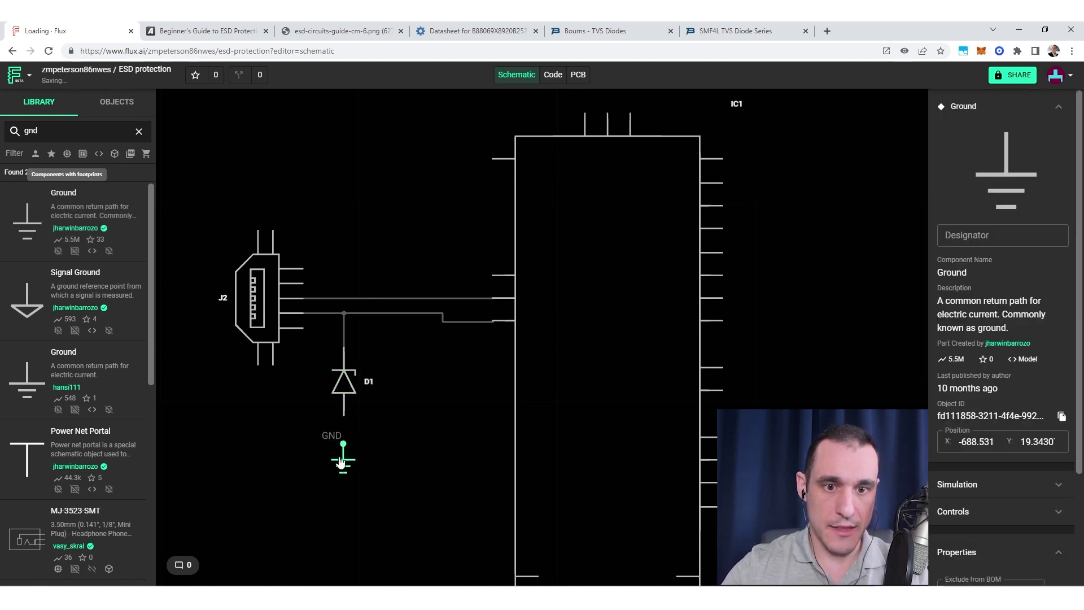
{"action": "left_click_drag", "start_coordinate": [344, 417], "coordinate": [344, 443]}
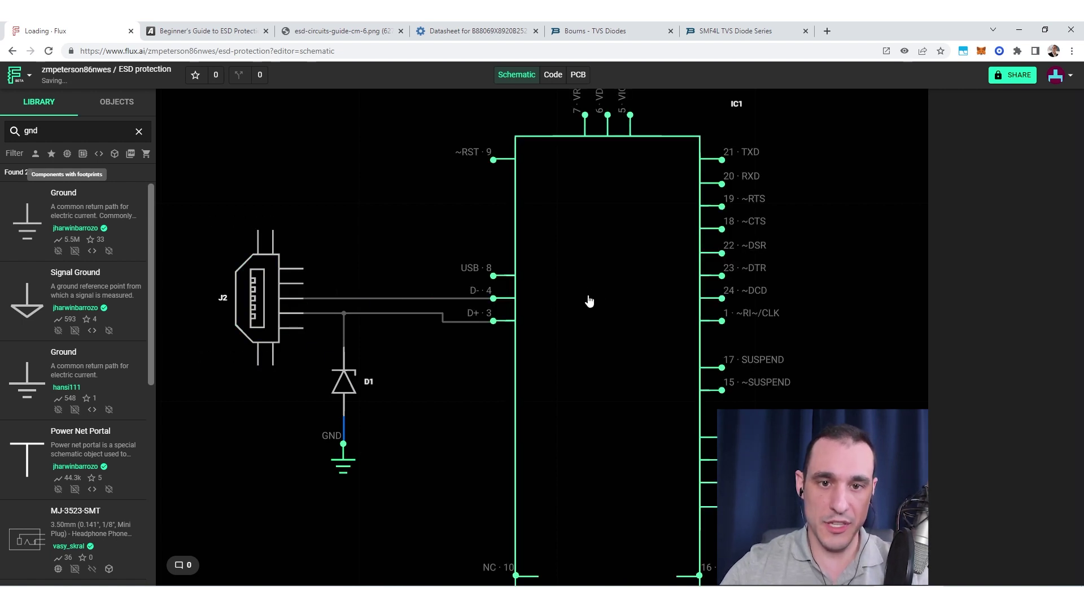
Shift D1 and its ground symbol slightly left to line up with the wire.
{"action": "left_click_drag", "start_coordinate": [400, 352], "coordinate": [332, 489]}
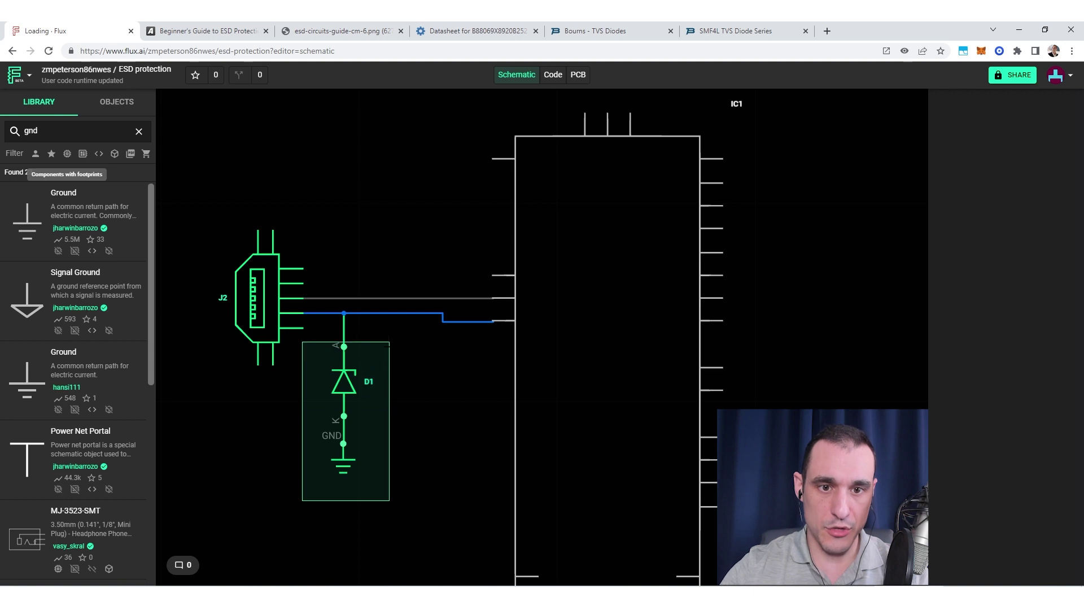
{"action": "left_click", "coordinate": [387, 350]}
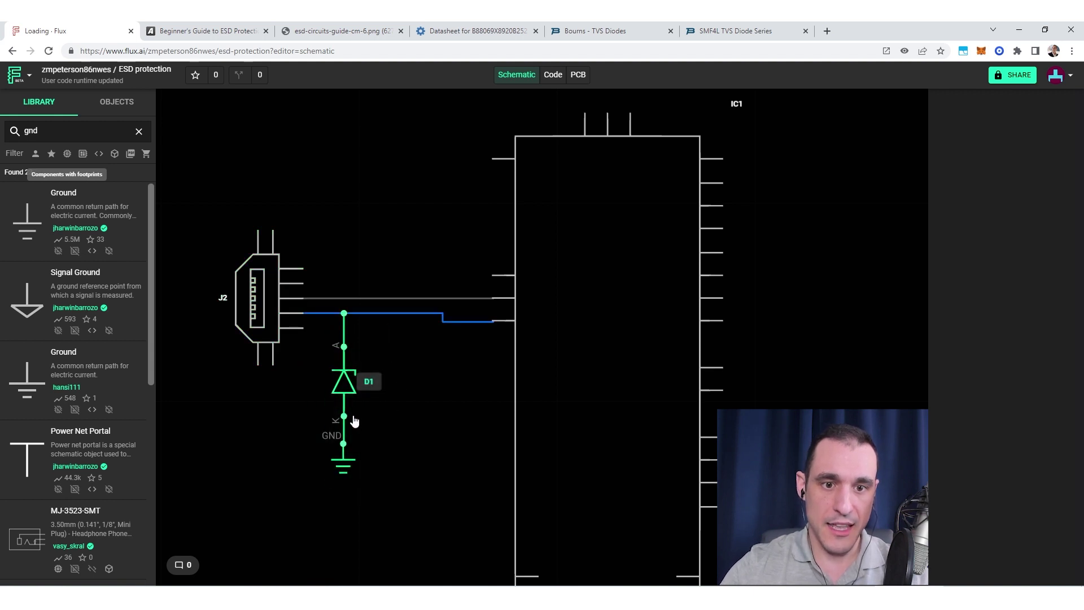
{"action": "left_click_drag", "start_coordinate": [343, 395], "coordinate": [316, 395]}
{"action": "left_click", "coordinate": [384, 387]}
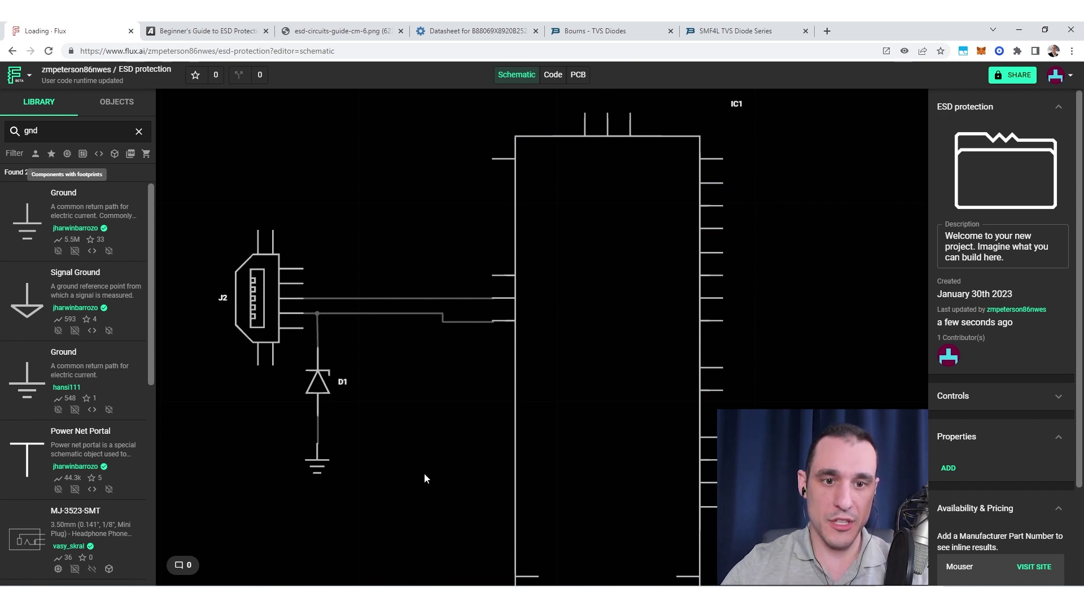
{"action": "scroll", "coordinate": [425, 472], "scroll_direction": "down", "scroll_amount": 3}
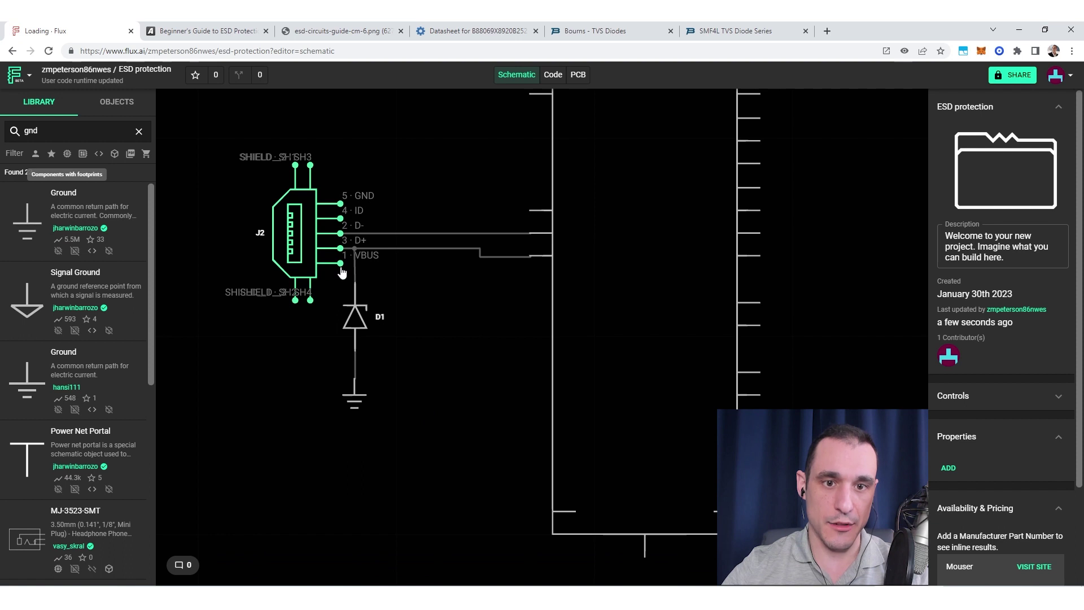
Replace D1's trace tap with a wire from J2's VBUS pin to D1's anode.
{"action": "left_click", "coordinate": [355, 273]}
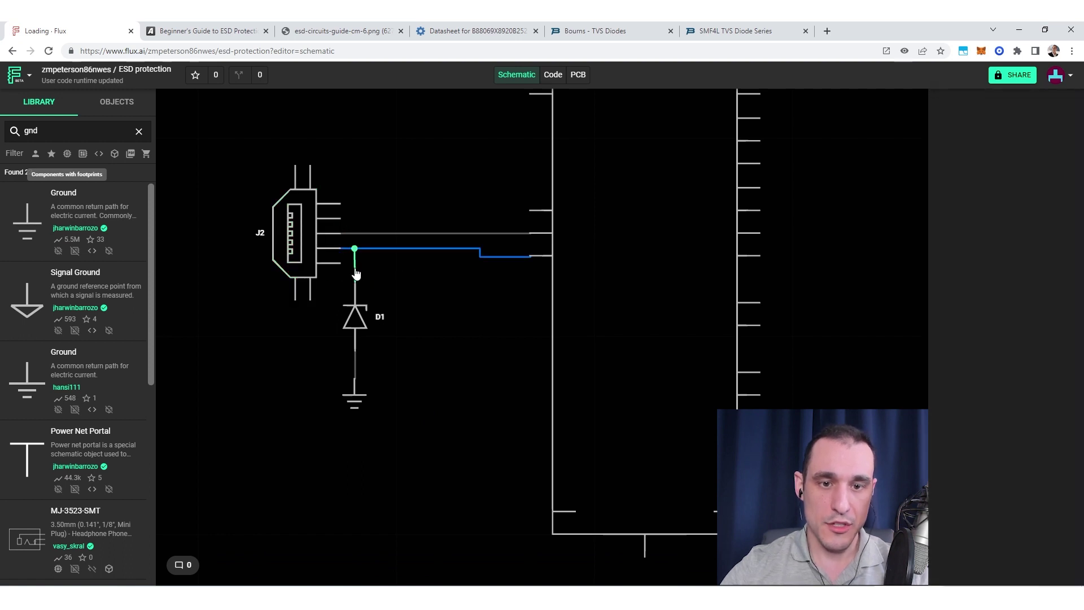
{"action": "key", "text": "Delete"}
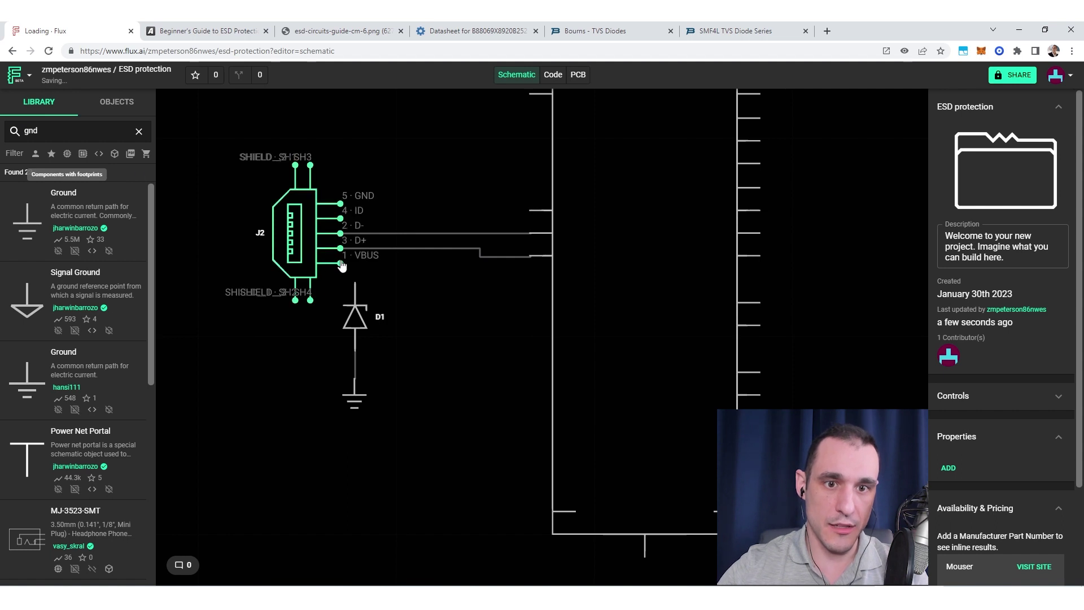
{"action": "left_click_drag", "start_coordinate": [340, 263], "coordinate": [355, 281]}
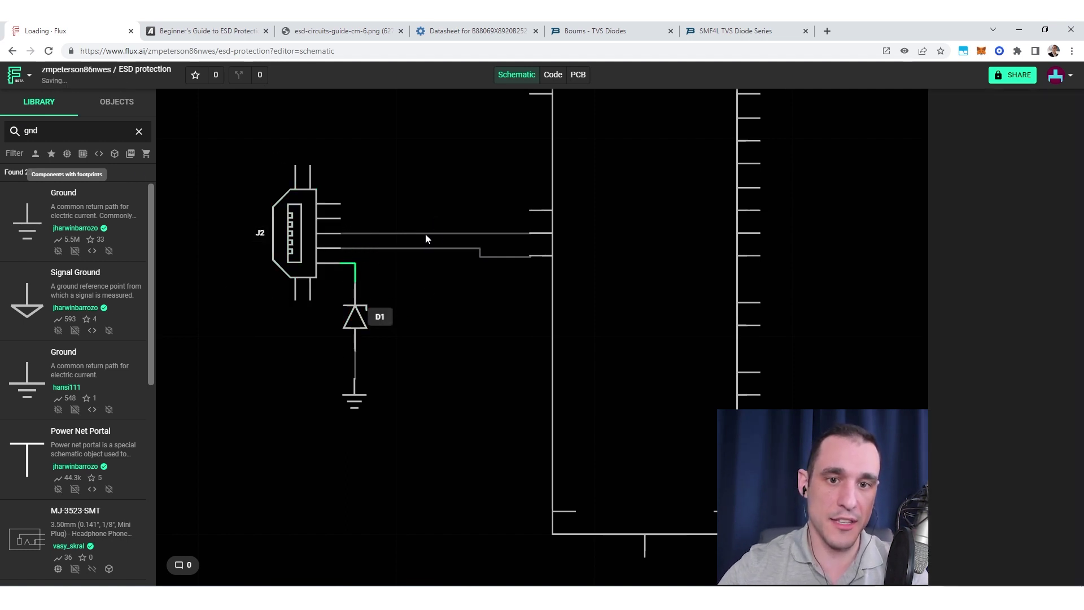
{"action": "left_click", "coordinate": [277, 390]}
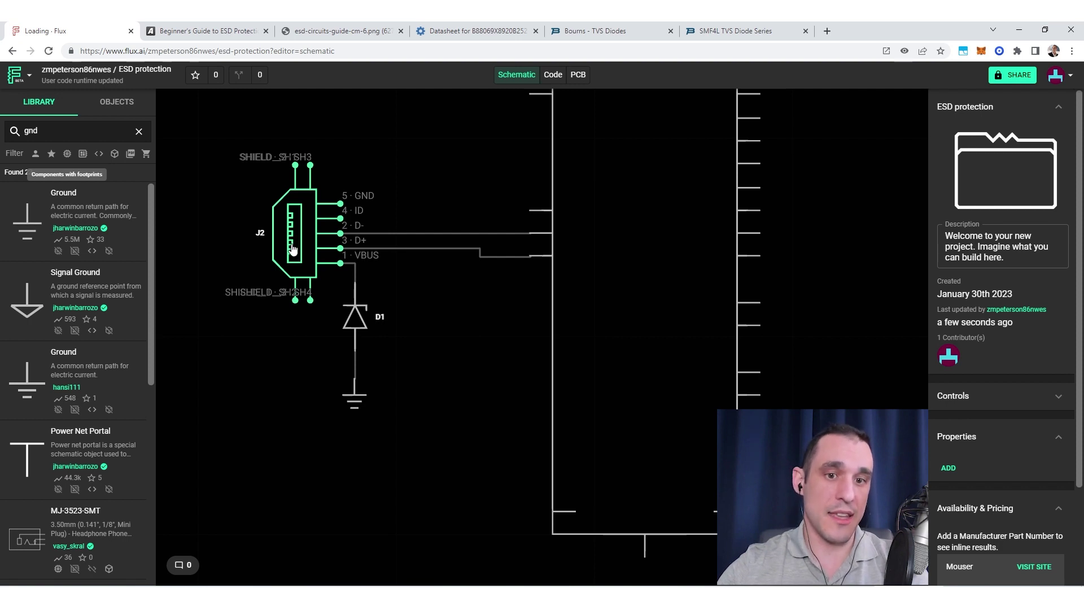
Search bidirectional and place the 3.3V Dual Bidirectional TVS Diode D2 beneath D1.
{"action": "left_click", "coordinate": [139, 131]}
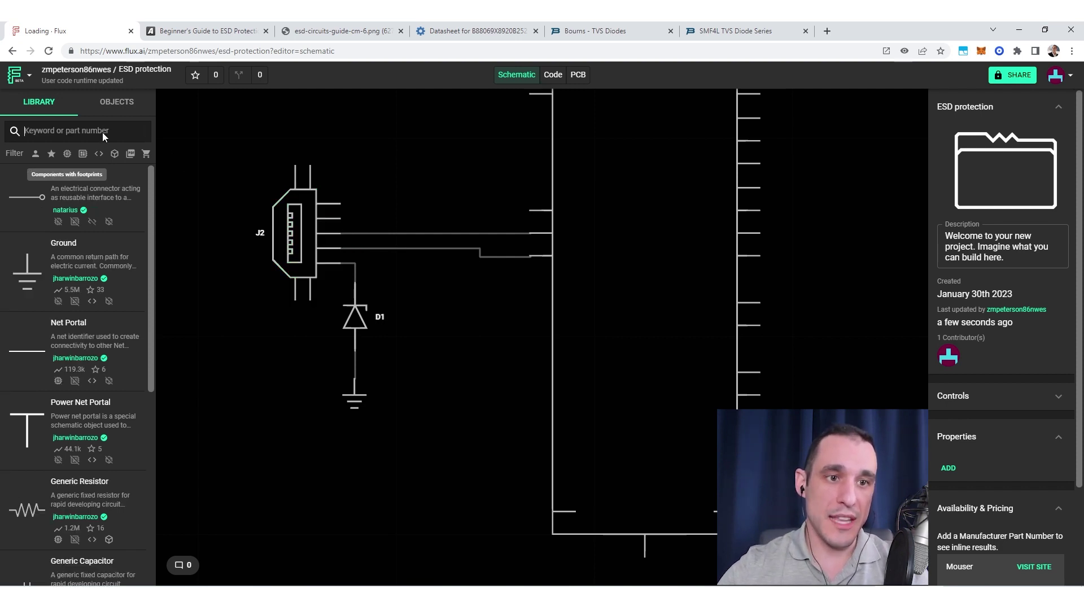
{"action": "type", "text": "bid"}
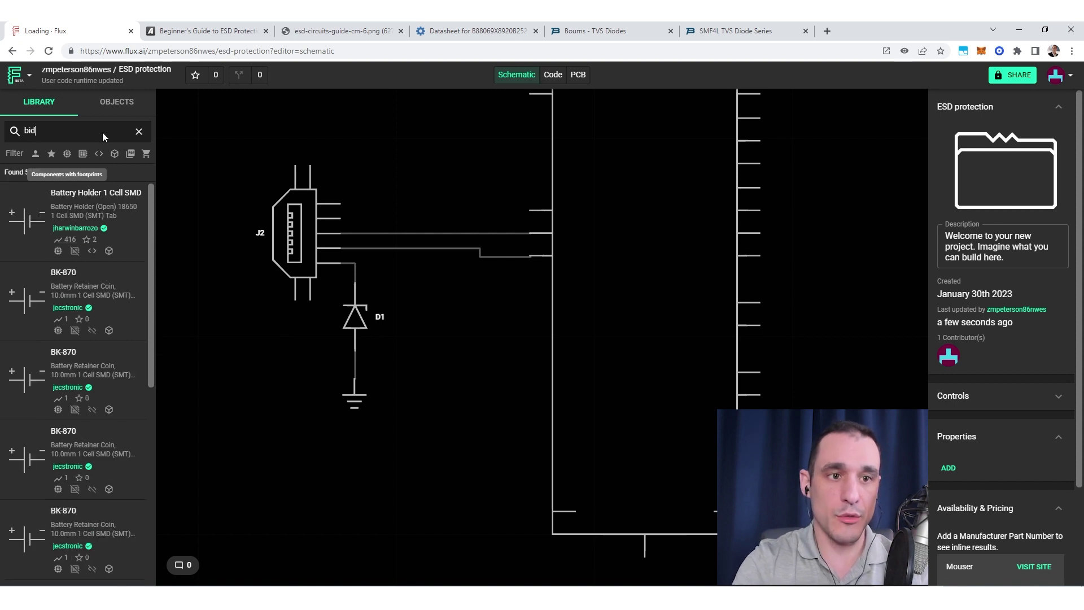
{"action": "type", "text": "irectional"}
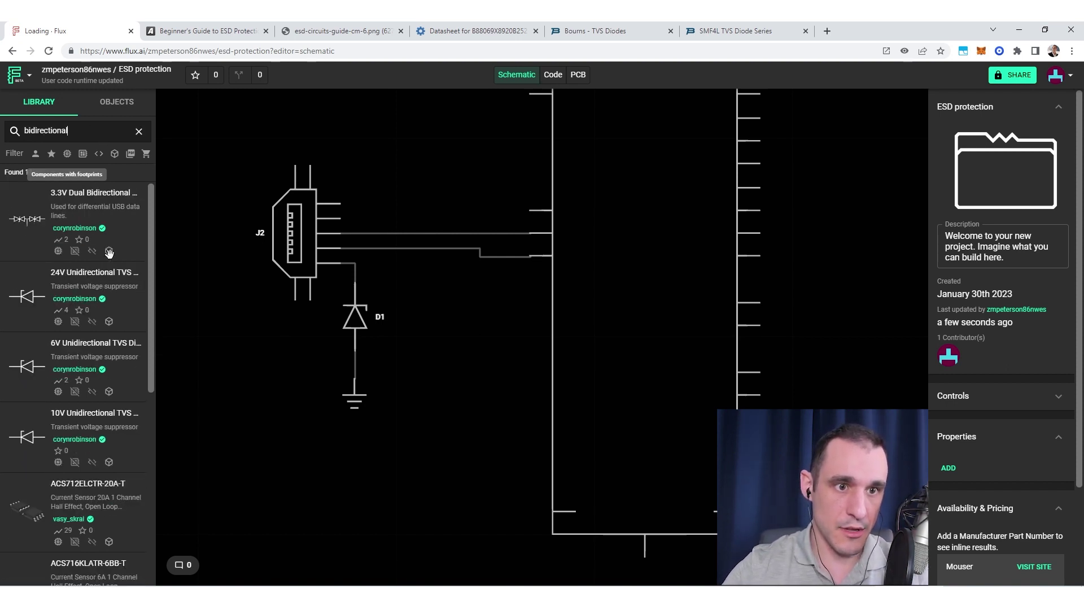
{"action": "scroll", "coordinate": [104, 254], "scroll_direction": "down", "scroll_amount": 6}
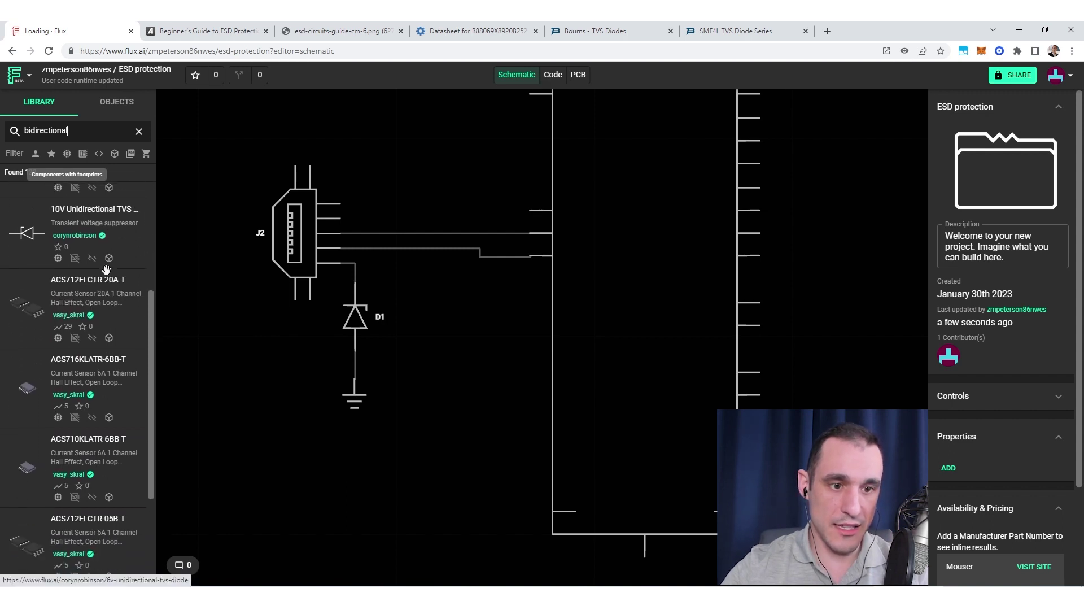
{"action": "scroll", "coordinate": [106, 268], "scroll_direction": "up", "scroll_amount": 4}
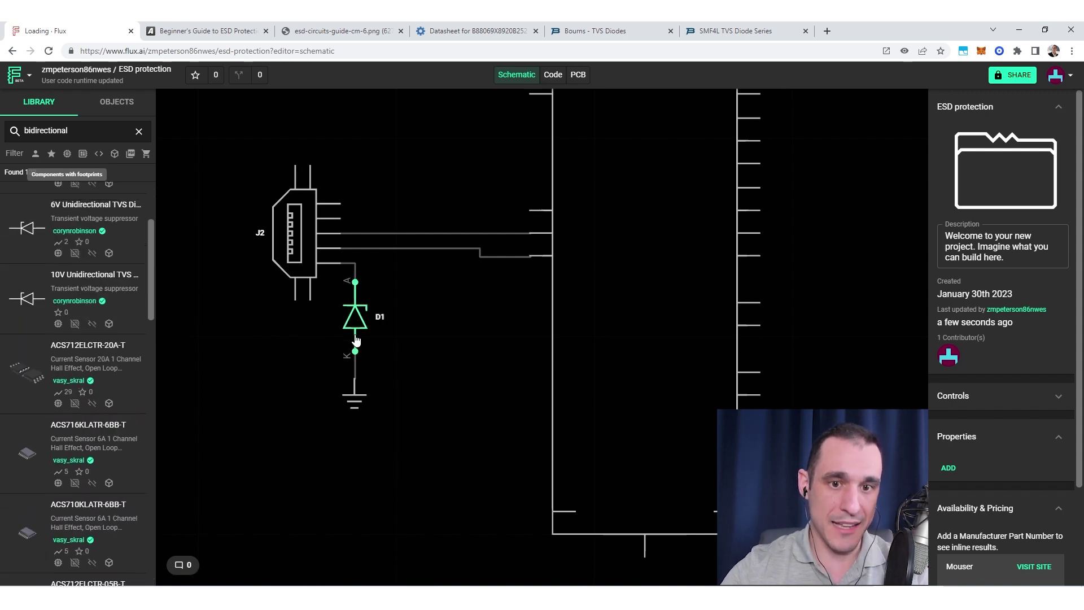
{"action": "scroll", "coordinate": [50, 265], "scroll_direction": "up", "scroll_amount": 3}
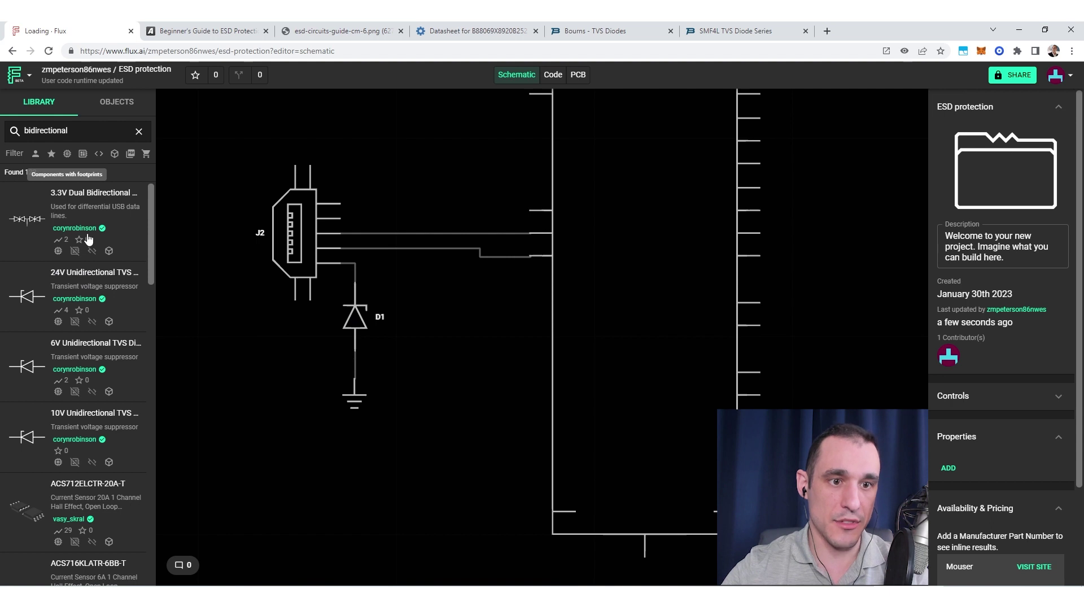
{"action": "left_click_drag", "start_coordinate": [83, 198], "coordinate": [466, 395]}
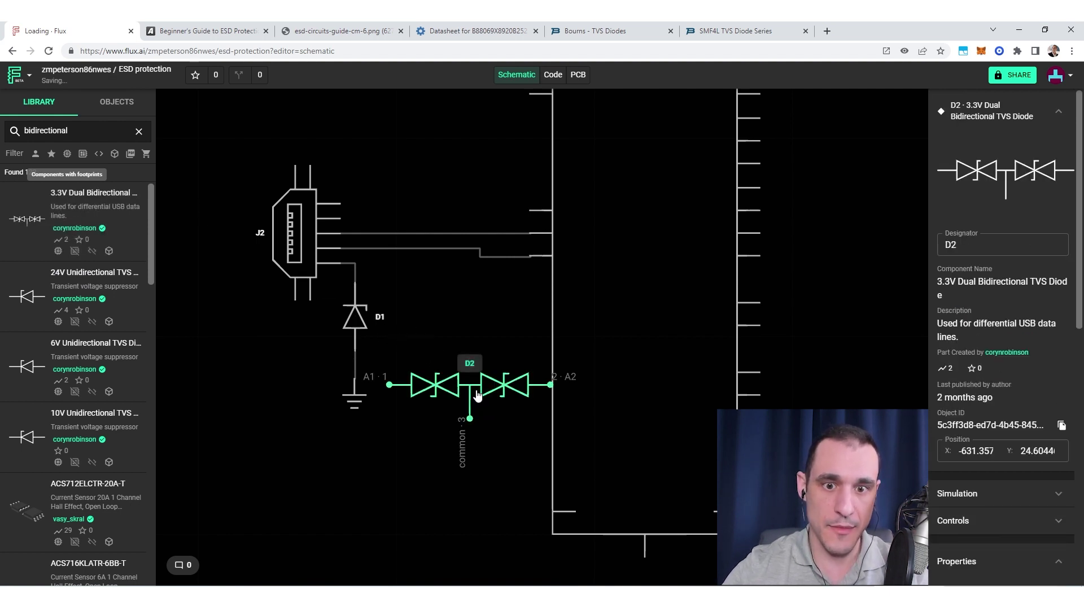
{"action": "left_click_drag", "start_coordinate": [469, 397], "coordinate": [430, 483]}
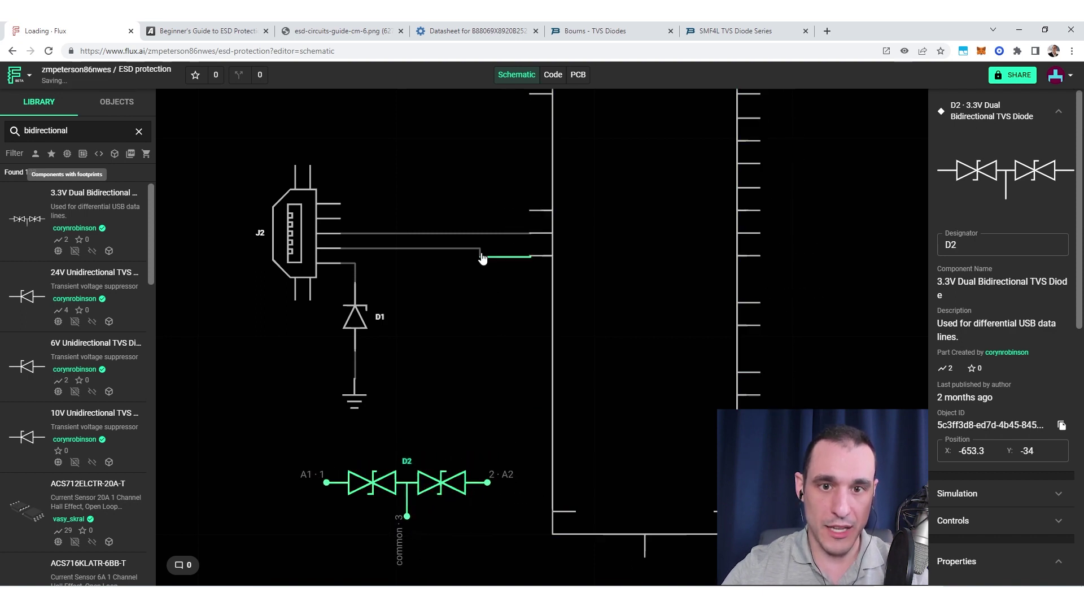
Wire D2's A2 pin to the J2 data trace near IC1.
{"action": "left_click", "coordinate": [501, 261]}
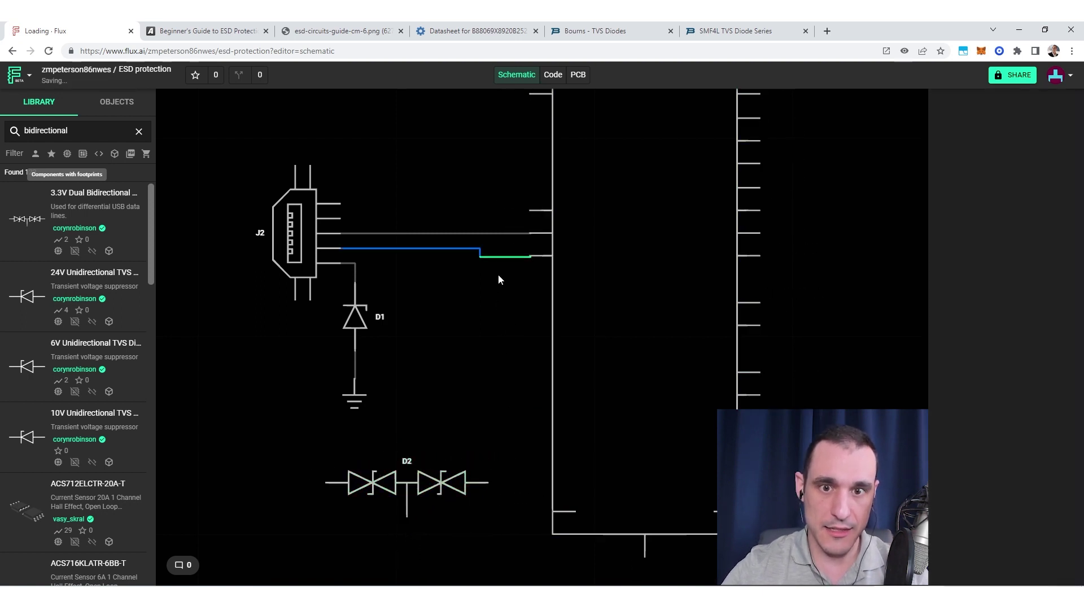
{"action": "left_click_drag", "start_coordinate": [487, 482], "coordinate": [505, 260]}
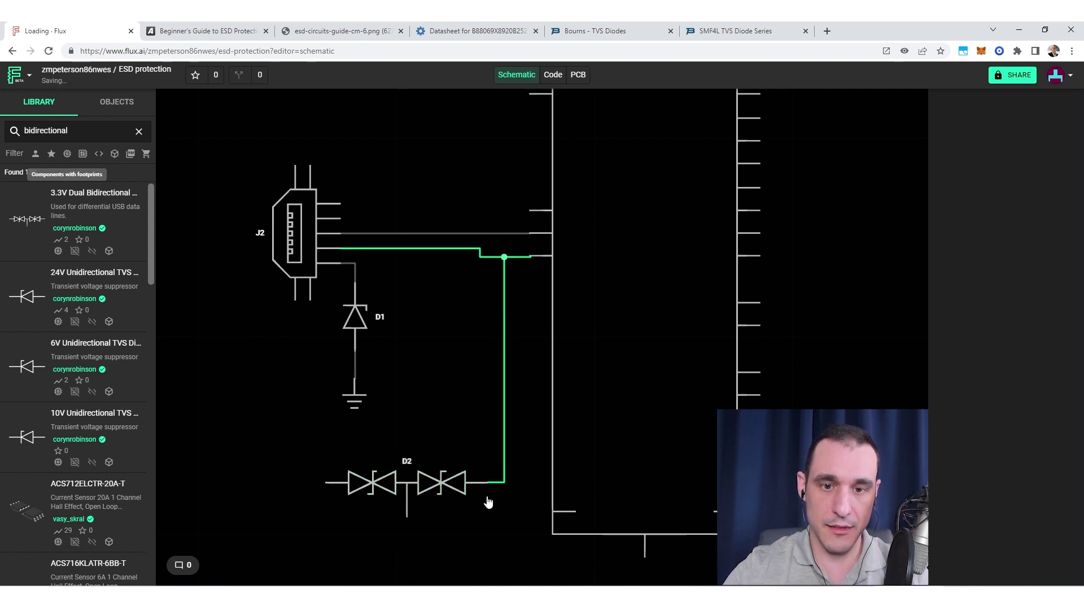
Paste a copy of the ground symbol beneath D2 and wire D2's common pin 3 to it.
{"action": "left_click", "coordinate": [355, 399]}
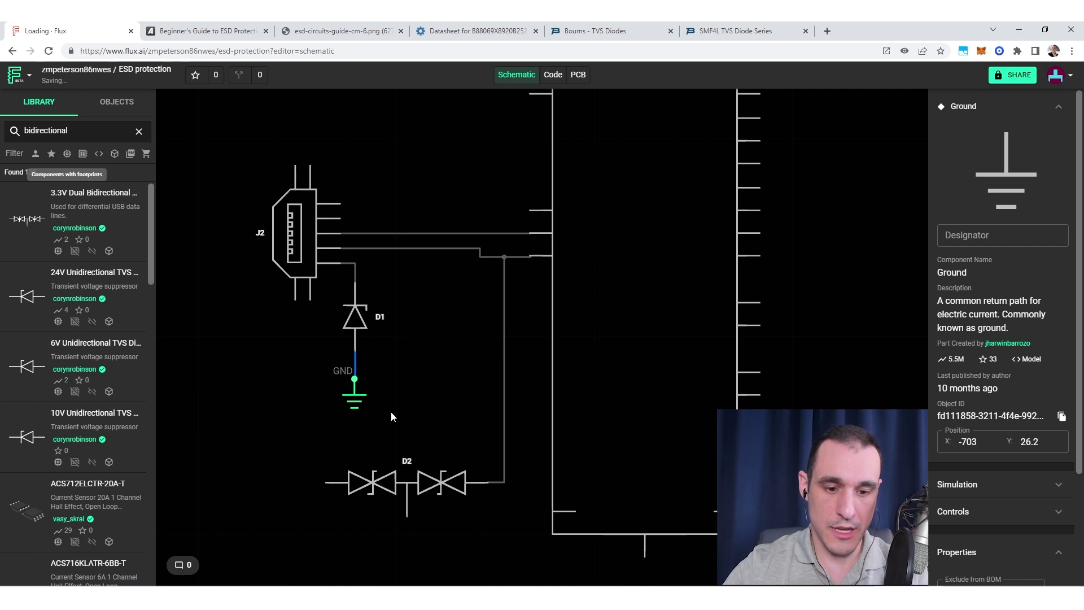
{"action": "right_click", "coordinate": [429, 375]}
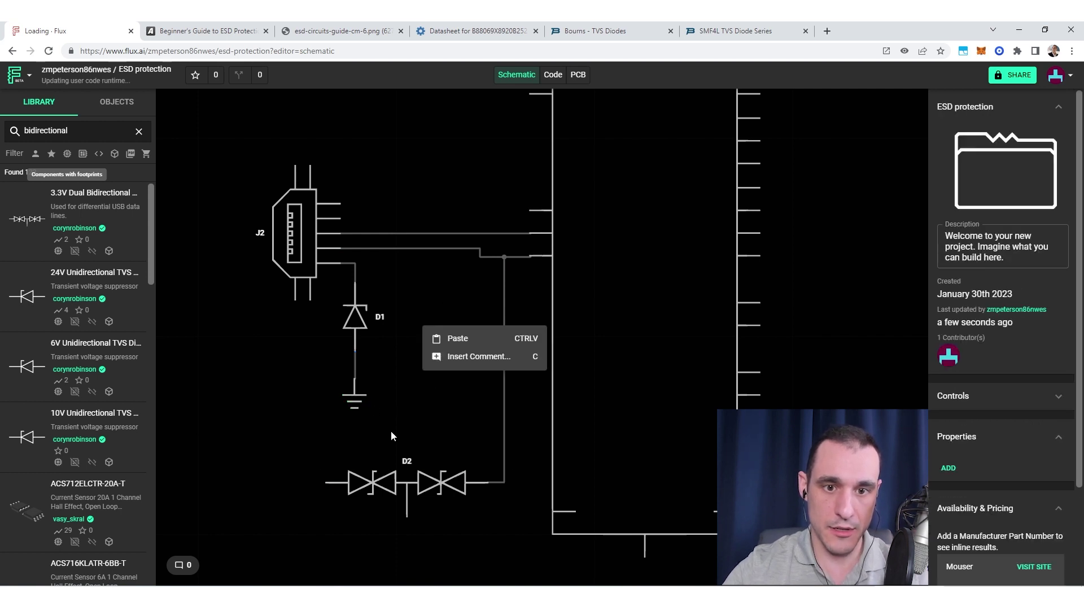
{"action": "left_click", "coordinate": [446, 415]}
{"action": "left_click_drag", "start_coordinate": [446, 416], "coordinate": [456, 357]}
{"action": "key", "text": "ctrl+v"}
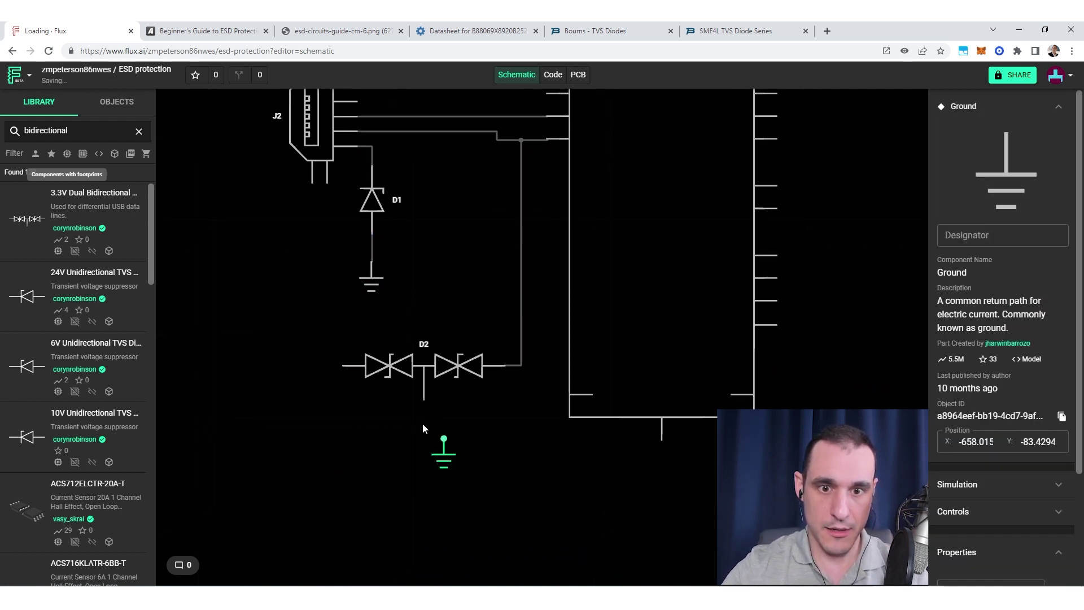
{"action": "left_click_drag", "start_coordinate": [444, 459], "coordinate": [429, 449]}
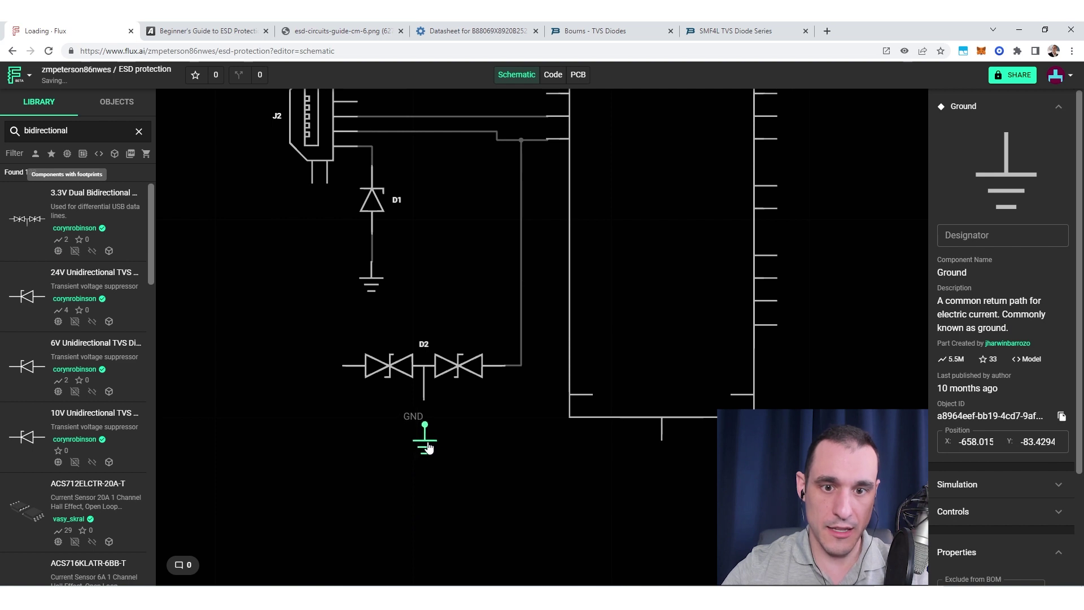
{"action": "left_click_drag", "start_coordinate": [424, 400], "coordinate": [424, 425]}
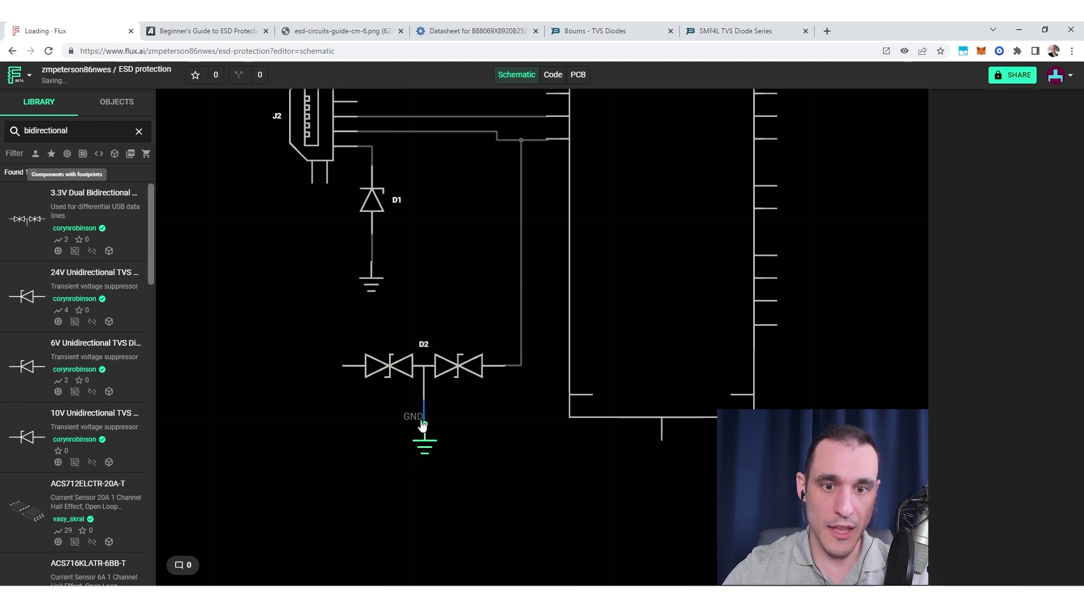
{"action": "scroll", "coordinate": [467, 226], "scroll_direction": "up", "scroll_amount": 1}
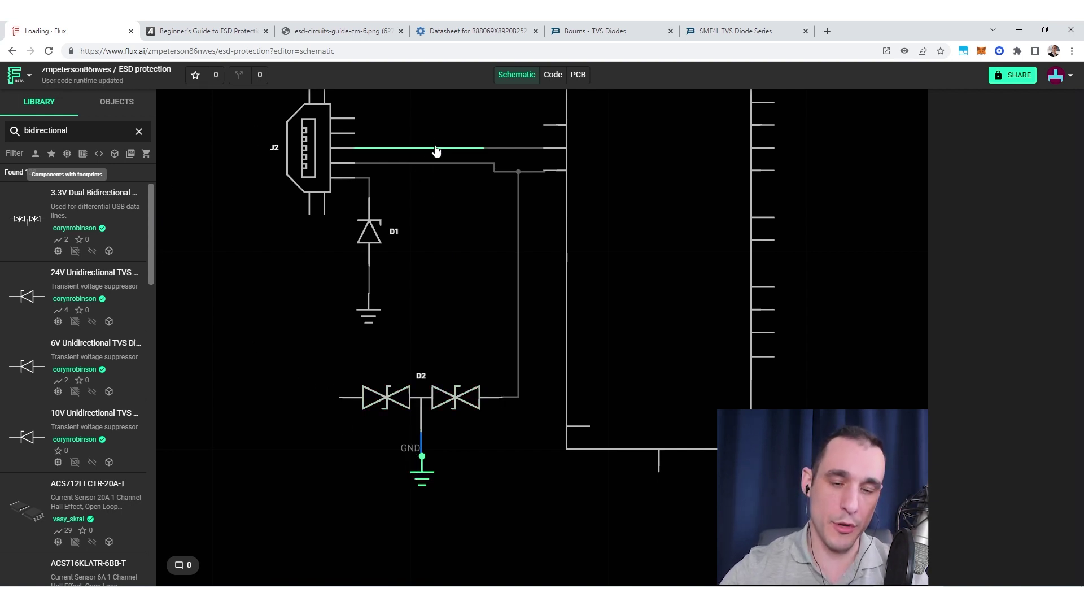
Bring J2 and the diodes back into view and select D1 to see its details.
{"action": "scroll", "coordinate": [477, 310], "scroll_direction": "up", "scroll_amount": 2}
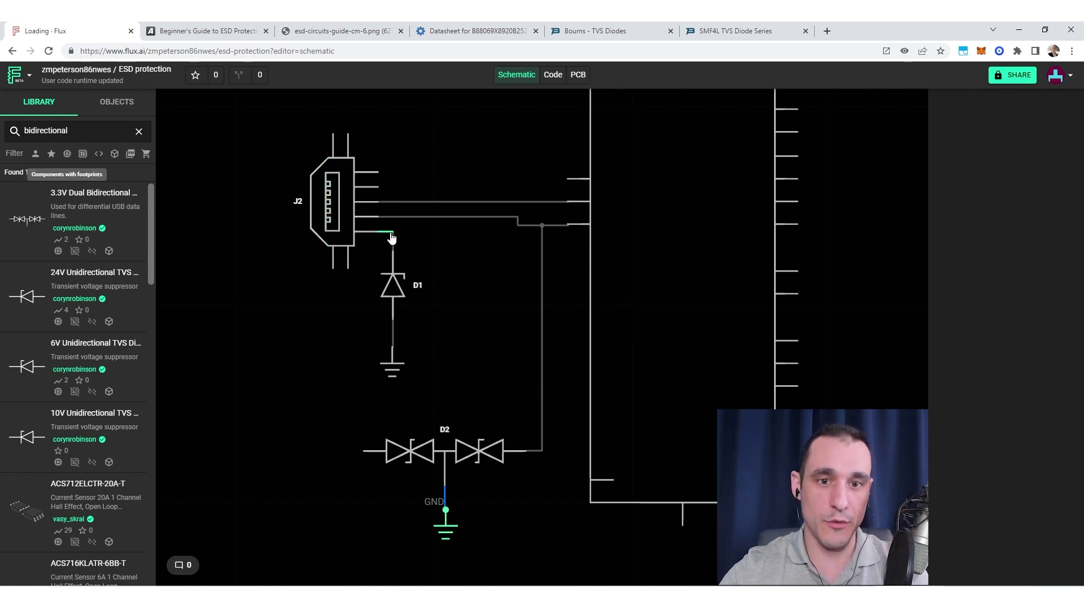
{"action": "scroll", "coordinate": [429, 300], "scroll_direction": "up", "scroll_amount": 3}
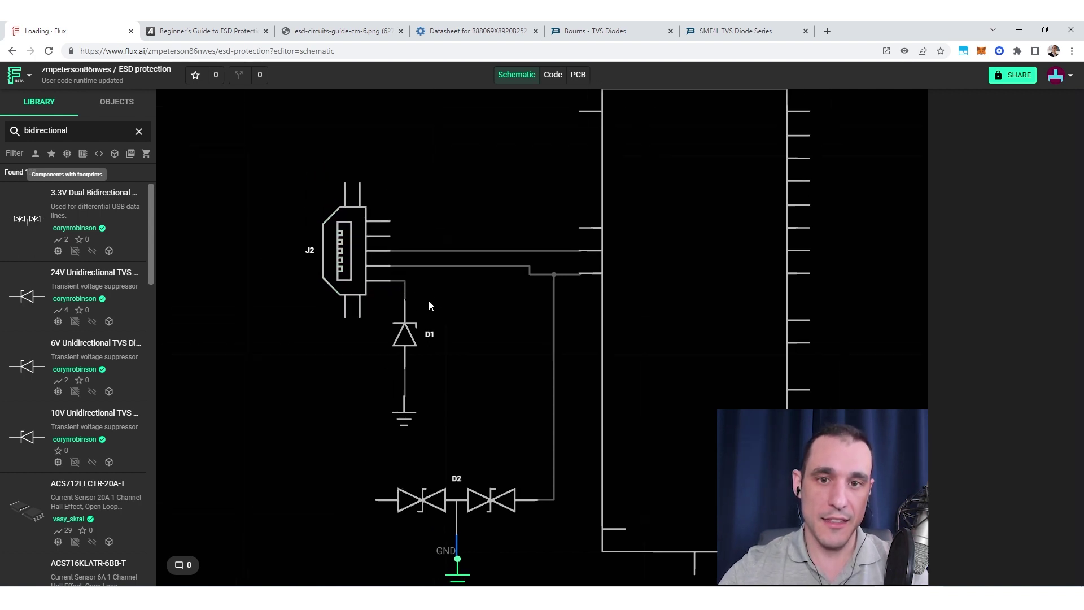
{"action": "scroll", "coordinate": [605, 133], "scroll_direction": "down", "scroll_amount": 2}
{"action": "scroll", "coordinate": [605, 133], "scroll_direction": "right", "scroll_amount": 2}
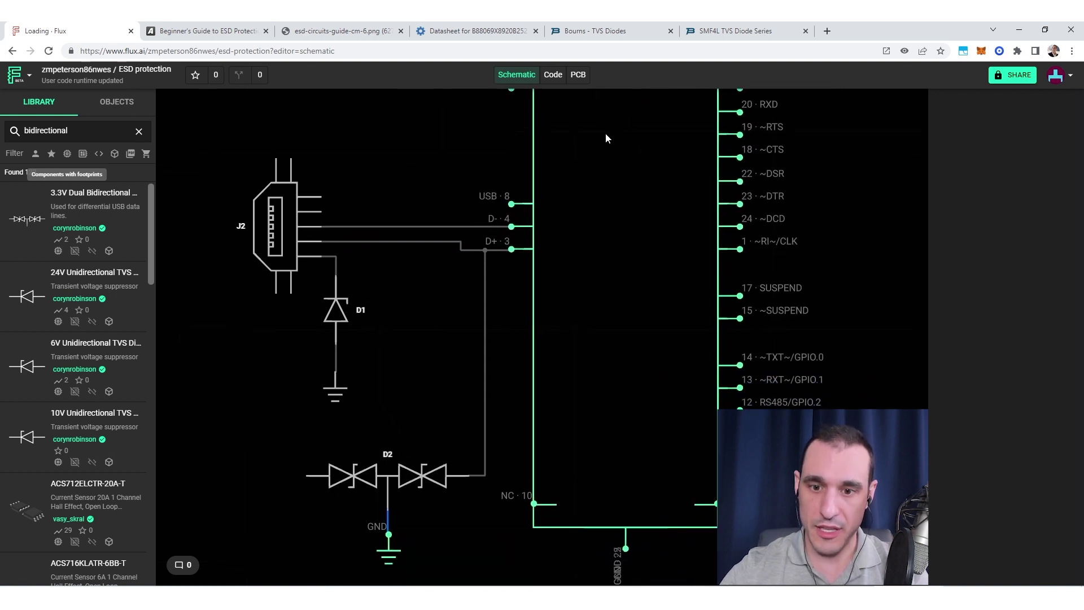
{"action": "left_click_drag", "start_coordinate": [602, 136], "coordinate": [646, 209]}
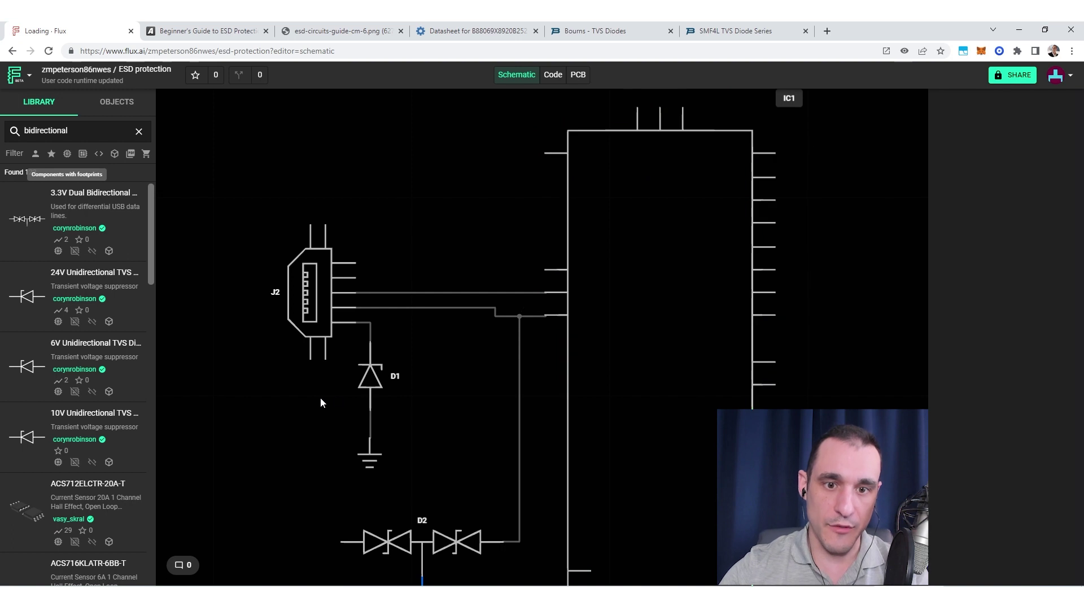
{"action": "left_click", "coordinate": [371, 384]}
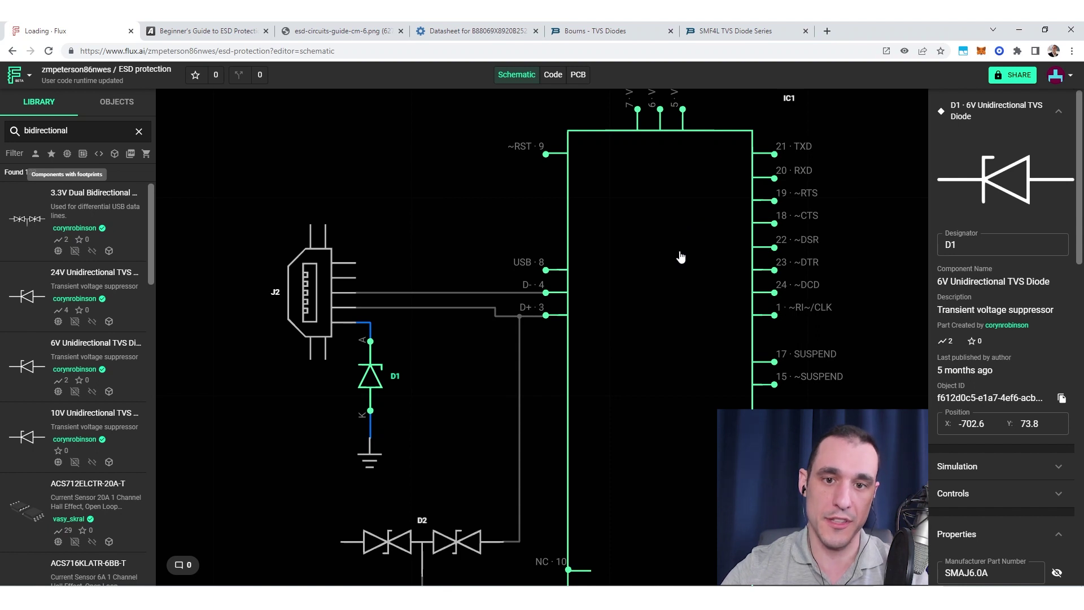
Compare D2's and D1's (SMAJ6.0A) details, then open the Bourns SMF4L datasheet.
{"action": "scroll", "coordinate": [469, 411], "scroll_direction": "down", "scroll_amount": 3}
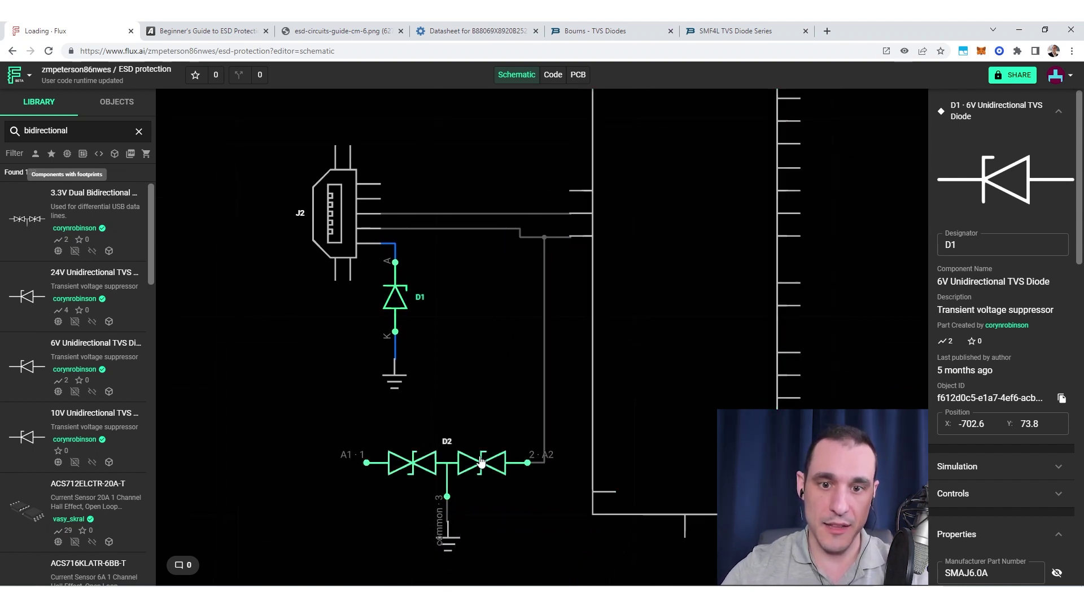
{"action": "left_click", "coordinate": [540, 454]}
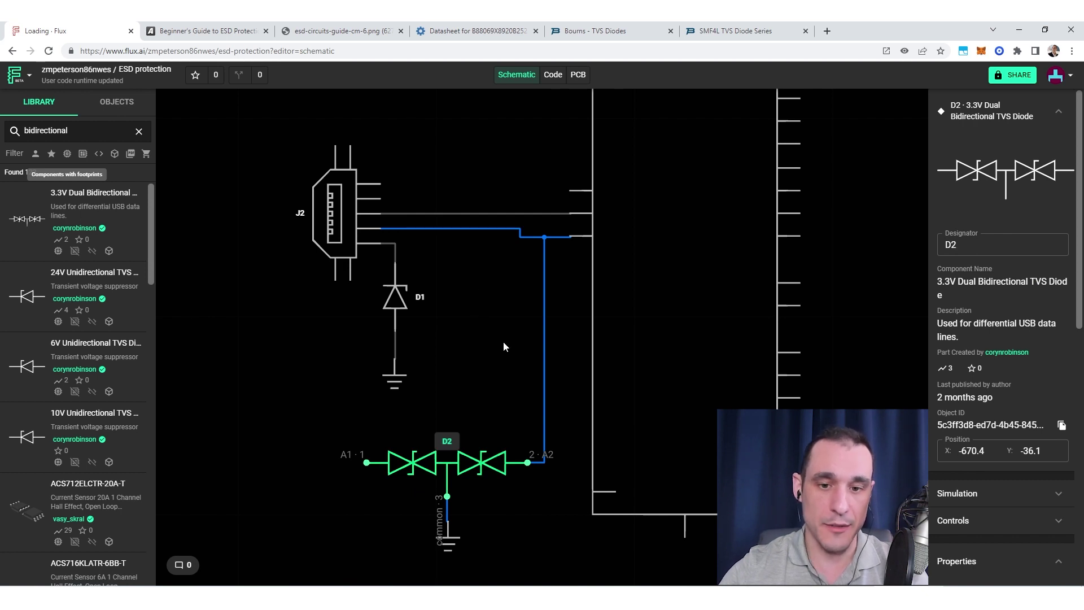
{"action": "left_click", "coordinate": [395, 302]}
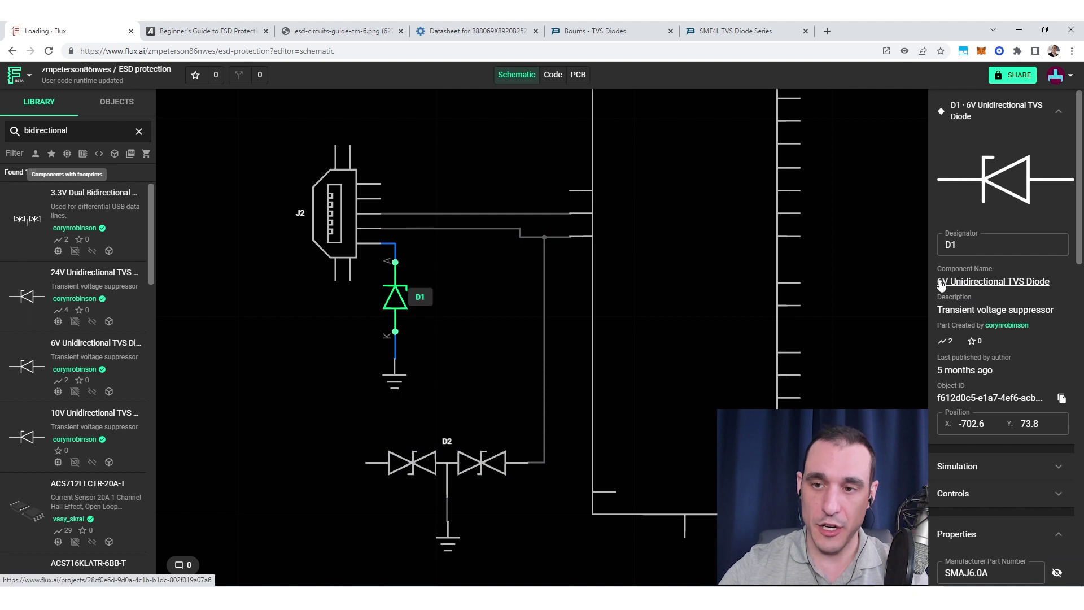
{"action": "scroll", "coordinate": [489, 316], "scroll_direction": "up", "scroll_amount": 3}
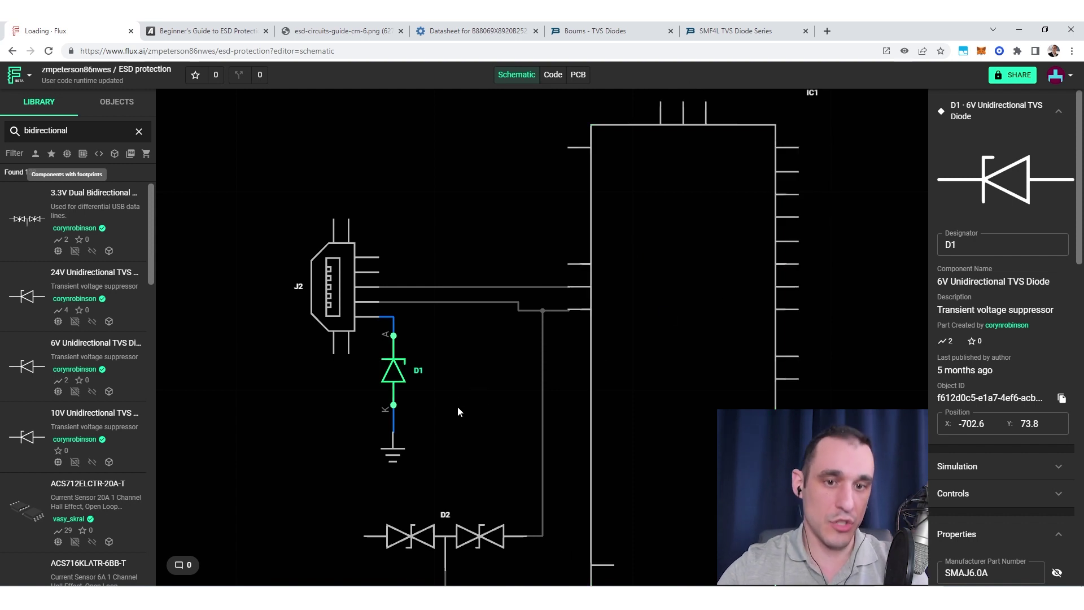
{"action": "scroll", "coordinate": [460, 404], "scroll_direction": "down", "scroll_amount": 2}
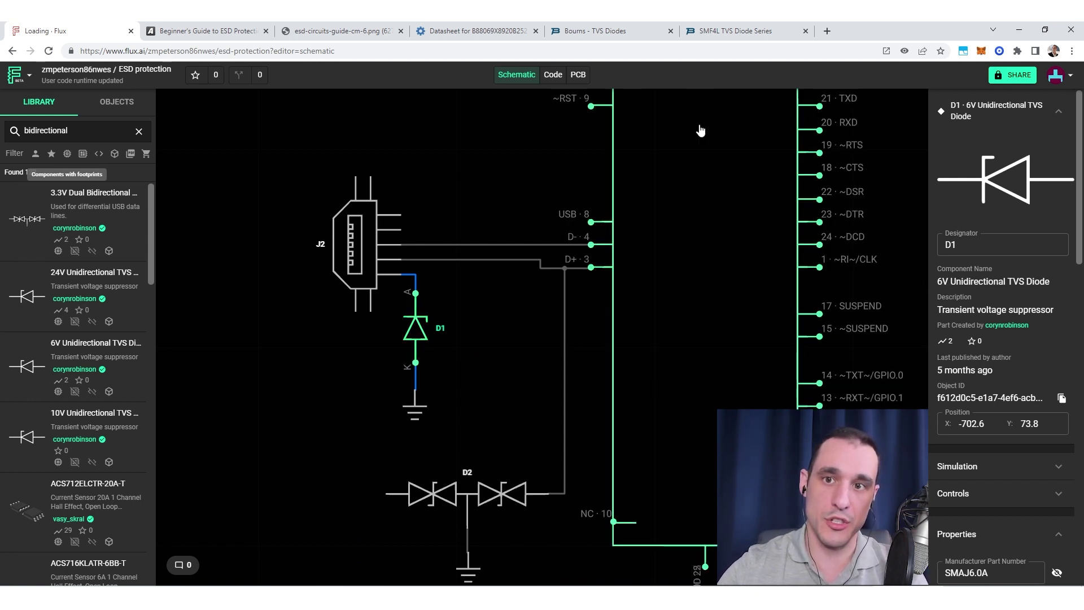
{"action": "left_click", "coordinate": [732, 31]}
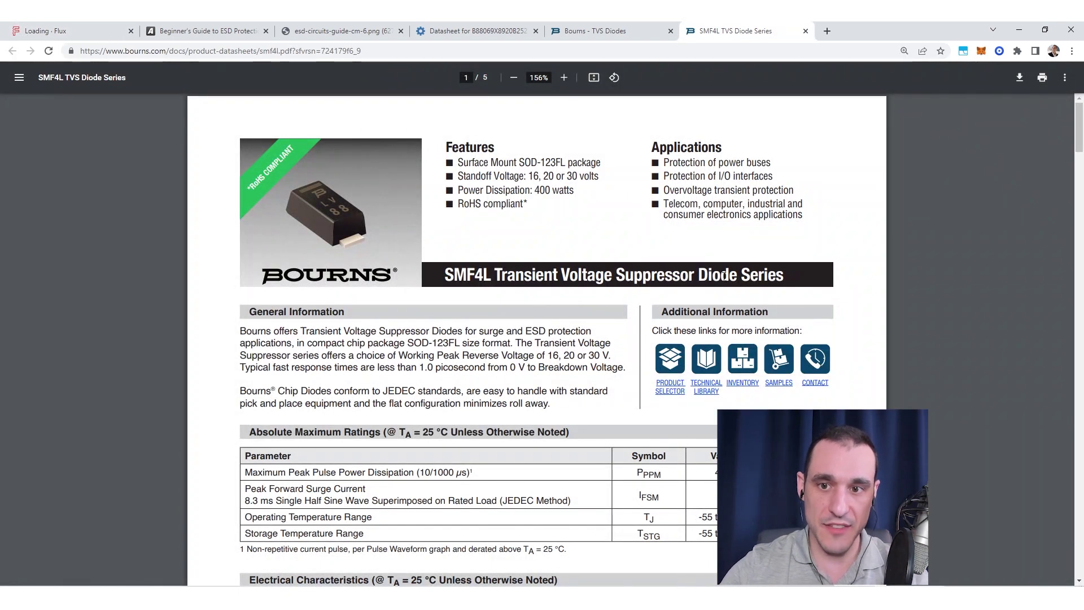
Scroll the SMF4L datasheet to its Absolute Maximum Ratings and Electrical Characteristics tables.
{"action": "scroll", "coordinate": [532, 275], "scroll_direction": "down", "scroll_amount": 1}
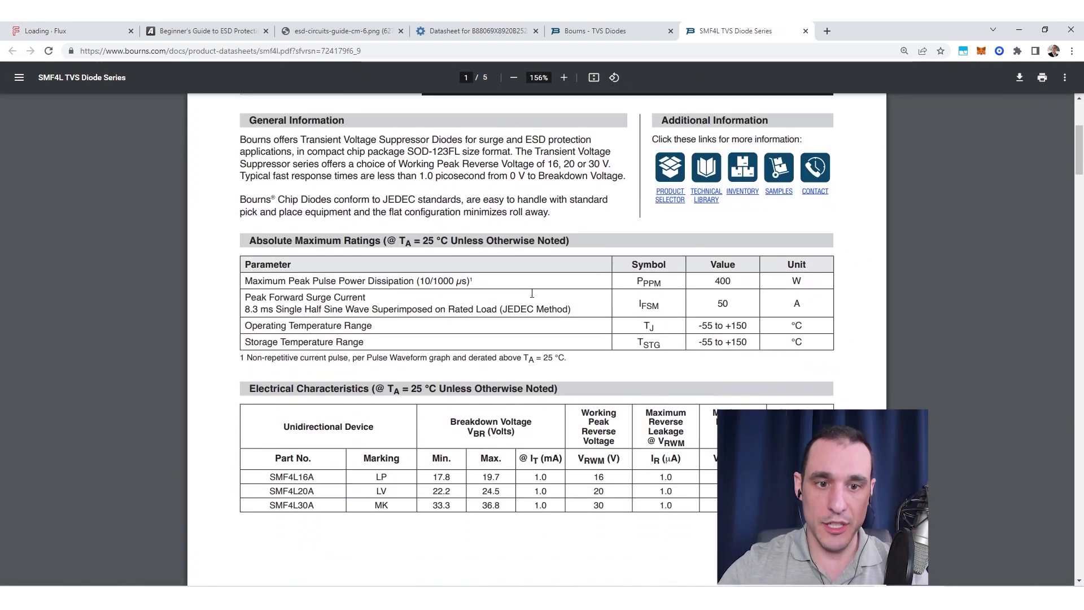
{"action": "scroll", "coordinate": [532, 293], "scroll_direction": "down", "scroll_amount": 1}
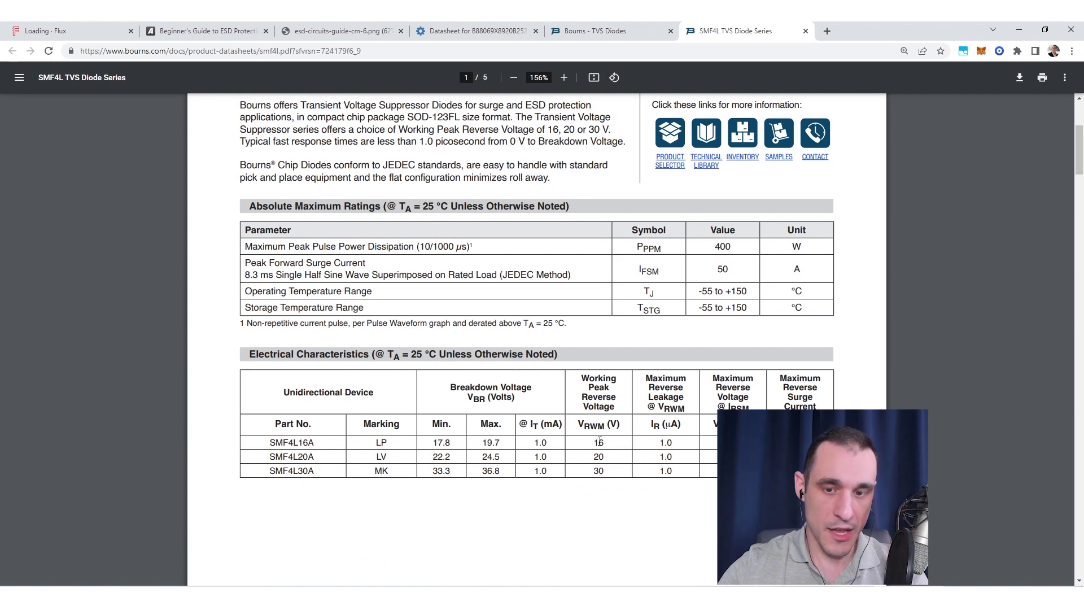
{"action": "scroll", "coordinate": [485, 168], "scroll_direction": "up", "scroll_amount": 5}
{"action": "scroll", "coordinate": [552, 308], "scroll_direction": "down", "scroll_amount": 5}
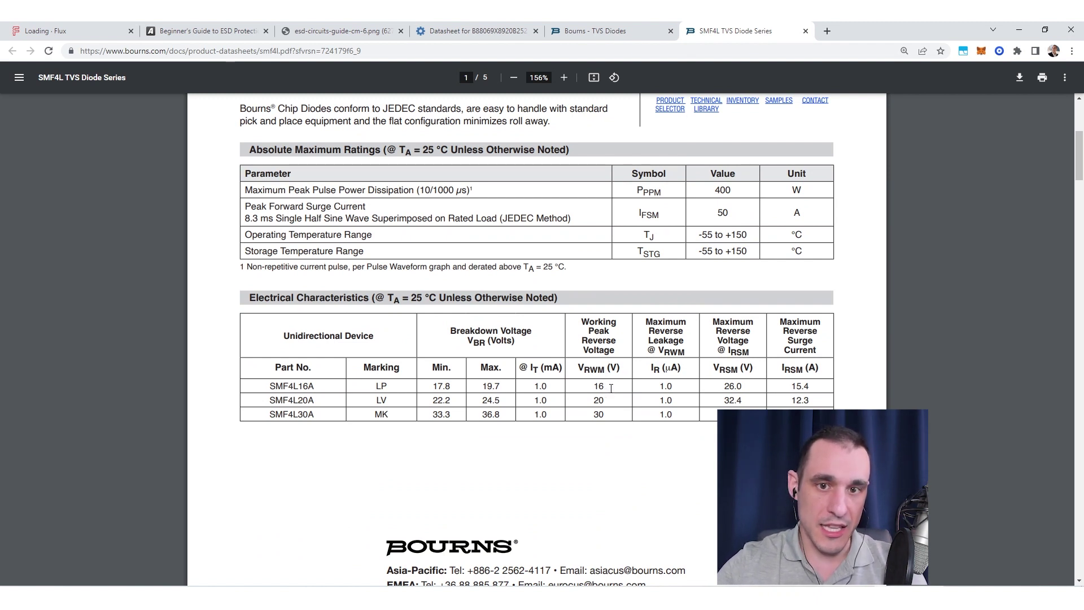
{"action": "scroll", "coordinate": [612, 389], "scroll_direction": "up", "scroll_amount": 1}
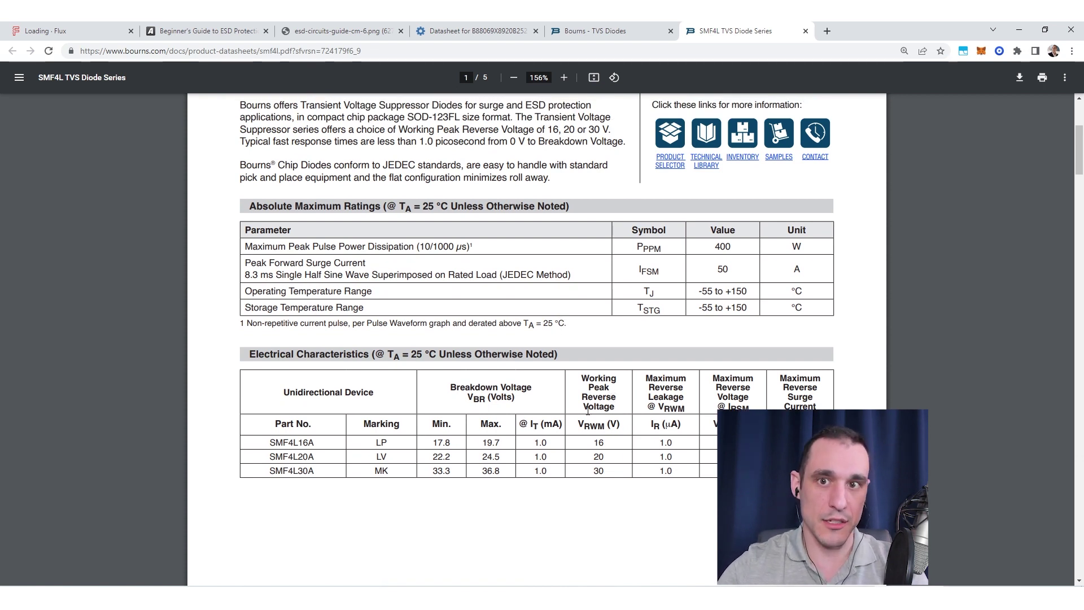
Glance at the Bourns TVS listing and the ESD schematic, then return to the SMF4L datasheet.
{"action": "left_click", "coordinate": [588, 29]}
{"action": "left_click", "coordinate": [84, 31]}
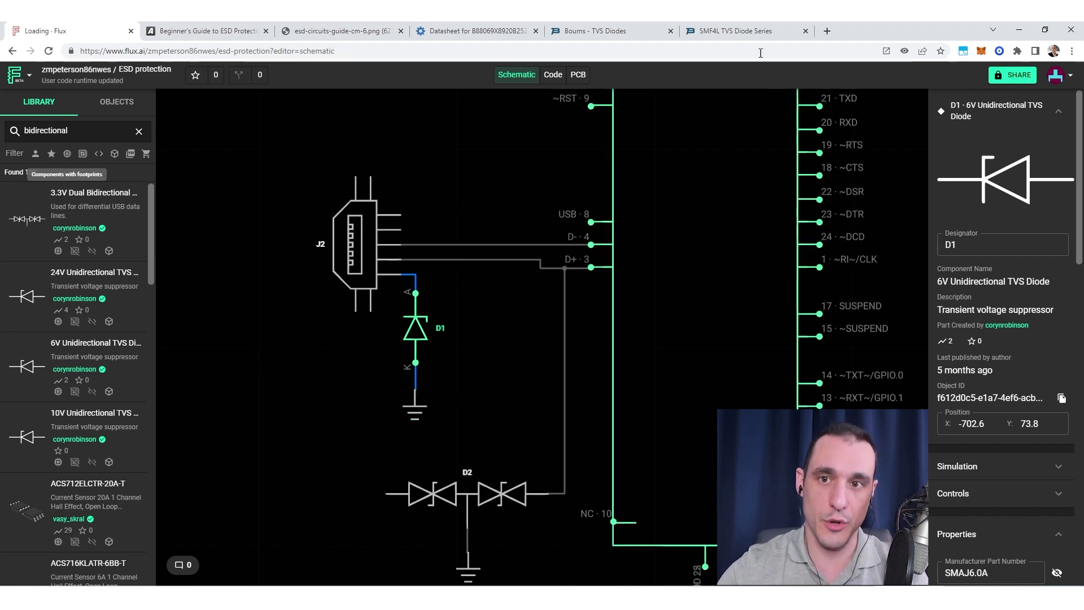
{"action": "left_click", "coordinate": [734, 30]}
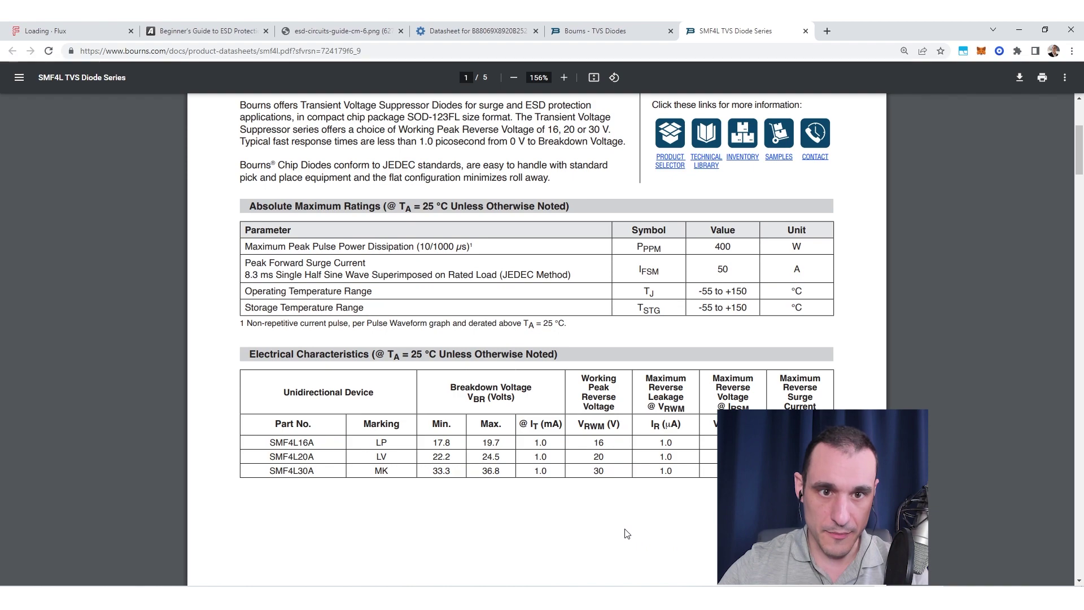
Review the SMF4L page 2 performance graphs, then return to the Flux ESD protection schematic.
{"action": "scroll", "coordinate": [621, 518], "scroll_direction": "up", "scroll_amount": 3}
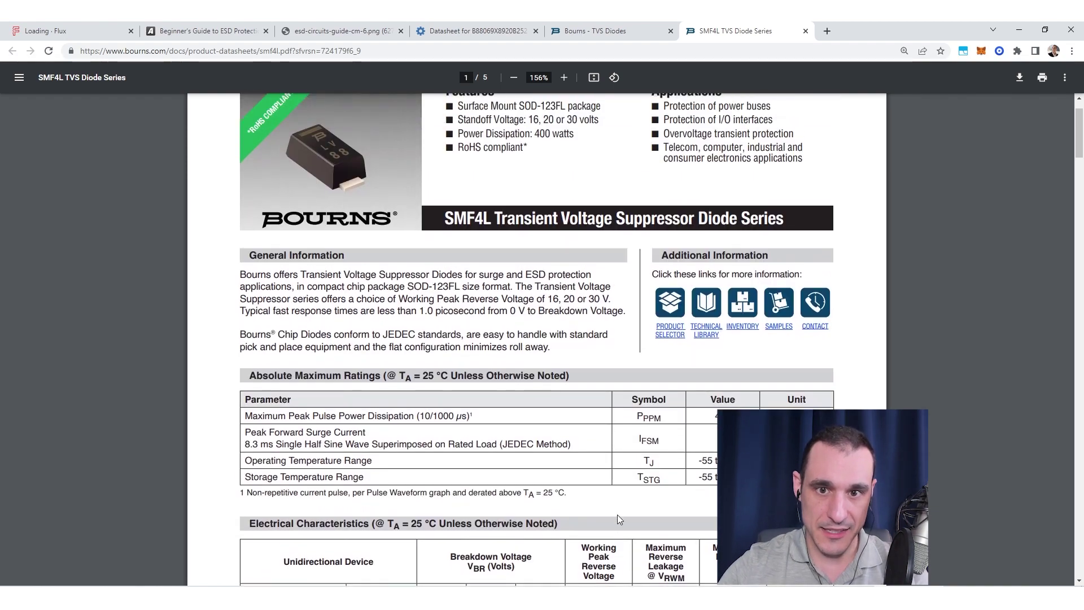
{"action": "scroll", "coordinate": [617, 514], "scroll_direction": "down", "scroll_amount": 10}
{"action": "scroll", "coordinate": [618, 511], "scroll_direction": "down", "scroll_amount": 8}
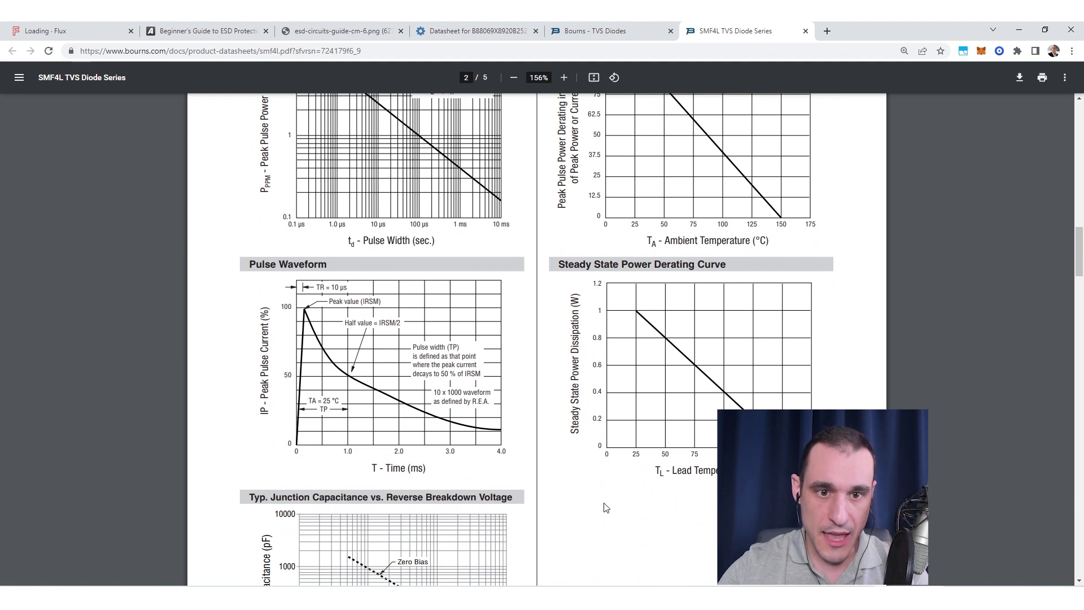
{"action": "scroll", "coordinate": [607, 505], "scroll_direction": "down", "scroll_amount": 2}
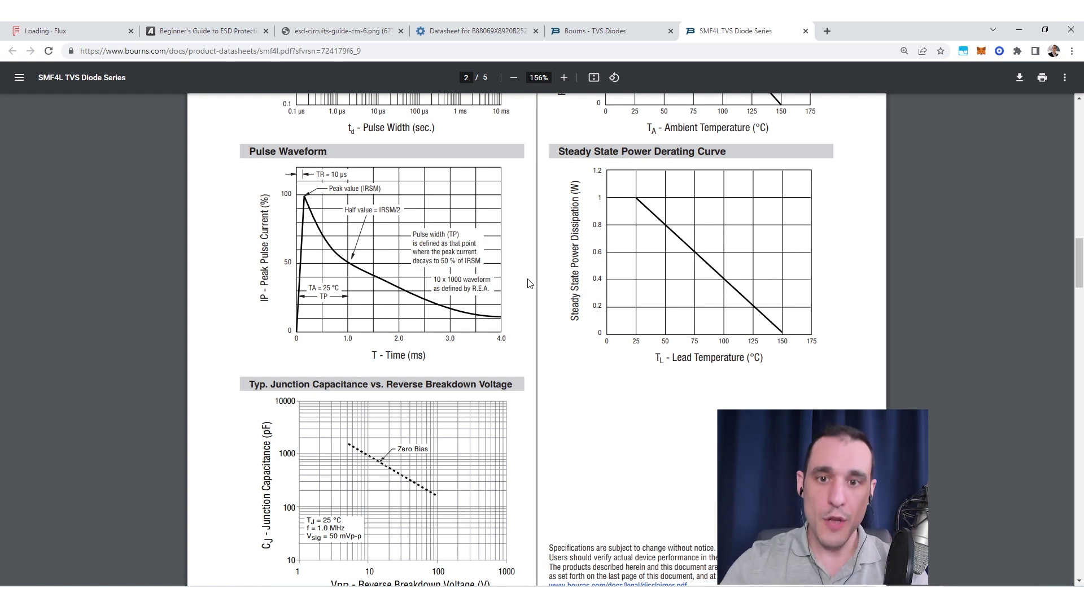
{"action": "scroll", "coordinate": [531, 280], "scroll_direction": "up", "scroll_amount": 3}
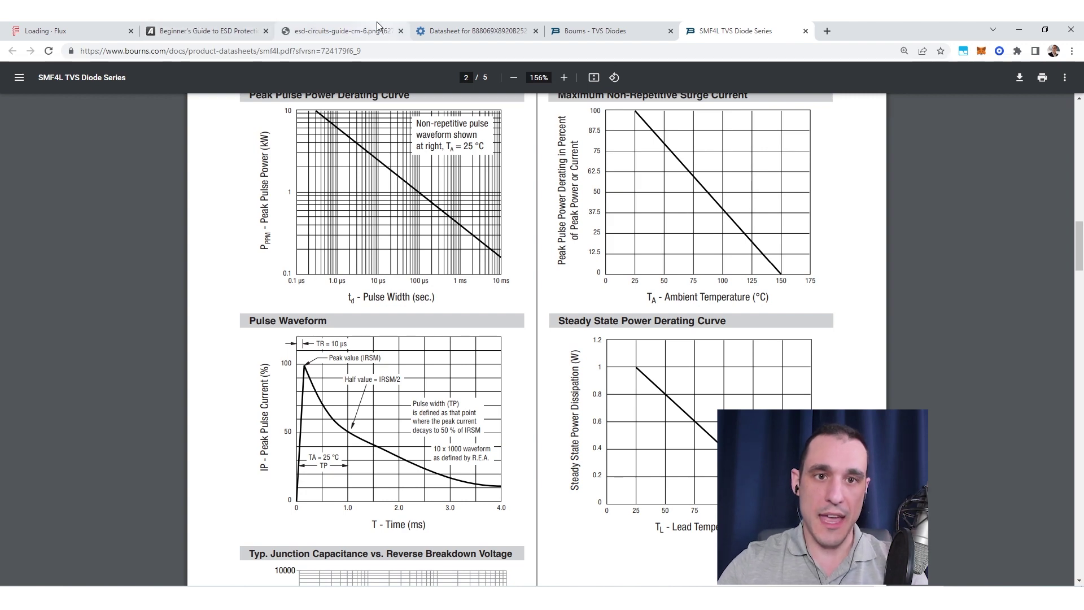
{"action": "left_click", "coordinate": [39, 31]}
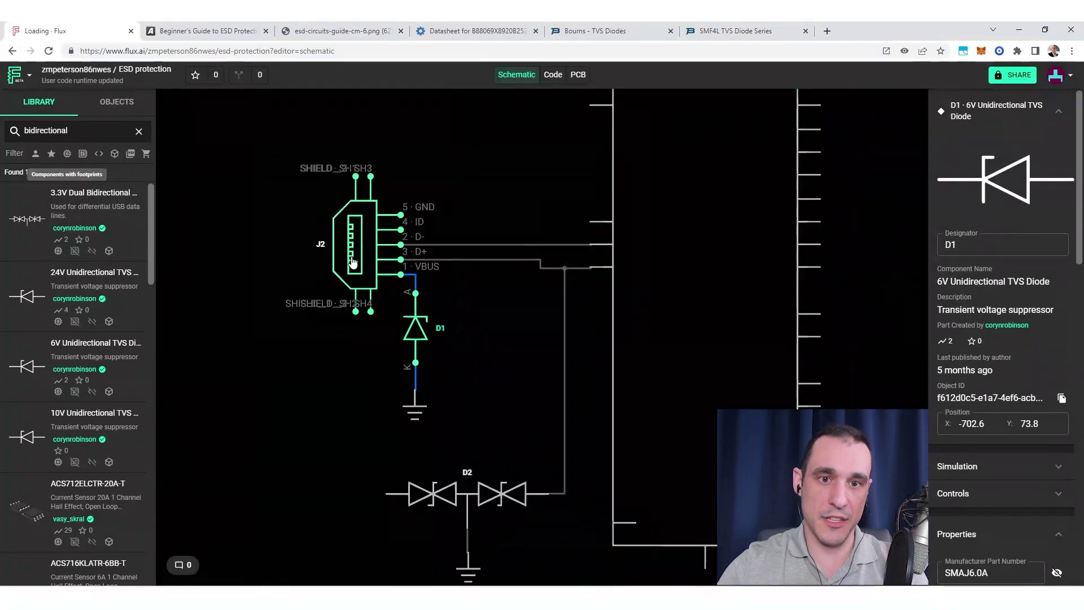
Check the EPCOS B88069X8920B252 surge arrester datasheet, then the Bourns TVS diode series table.
{"action": "scroll", "coordinate": [474, 358], "scroll_direction": "down", "scroll_amount": 1}
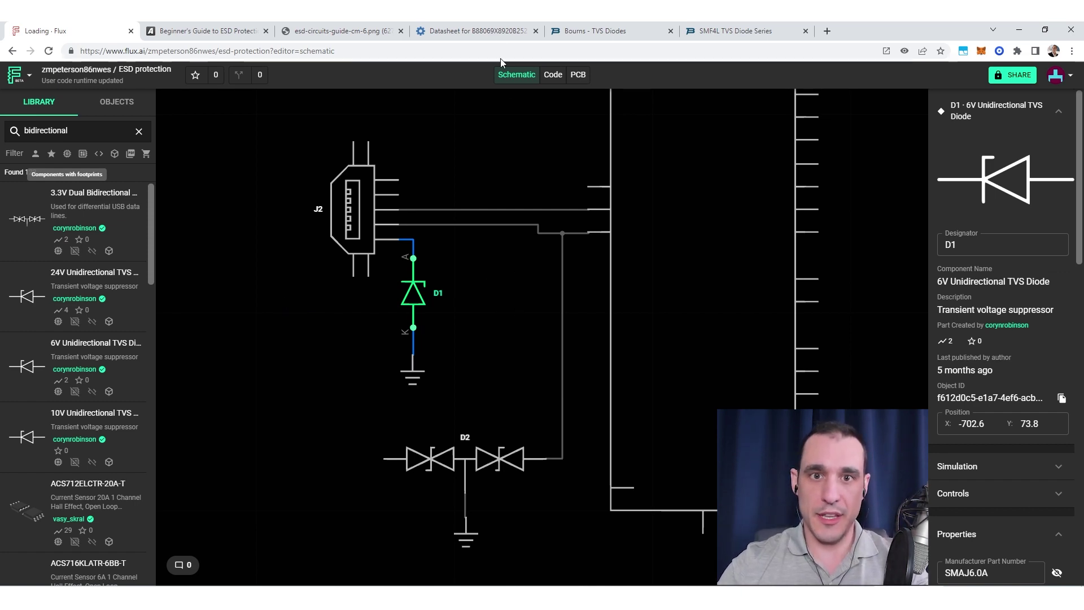
{"action": "left_click", "coordinate": [485, 29]}
{"action": "scroll", "coordinate": [588, 319], "scroll_direction": "down", "scroll_amount": 15}
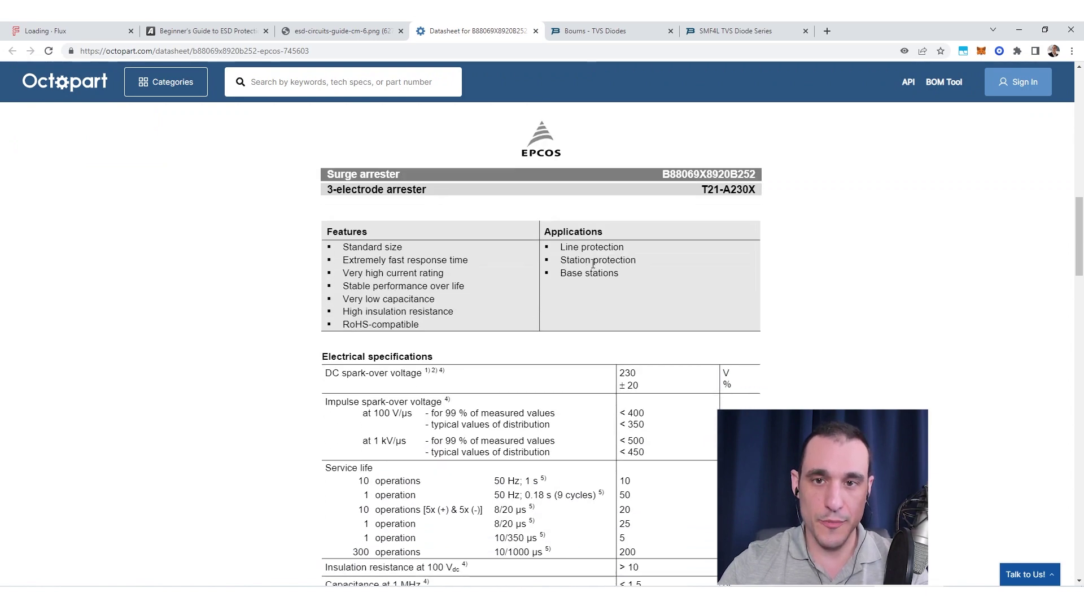
{"action": "left_click", "coordinate": [641, 28]}
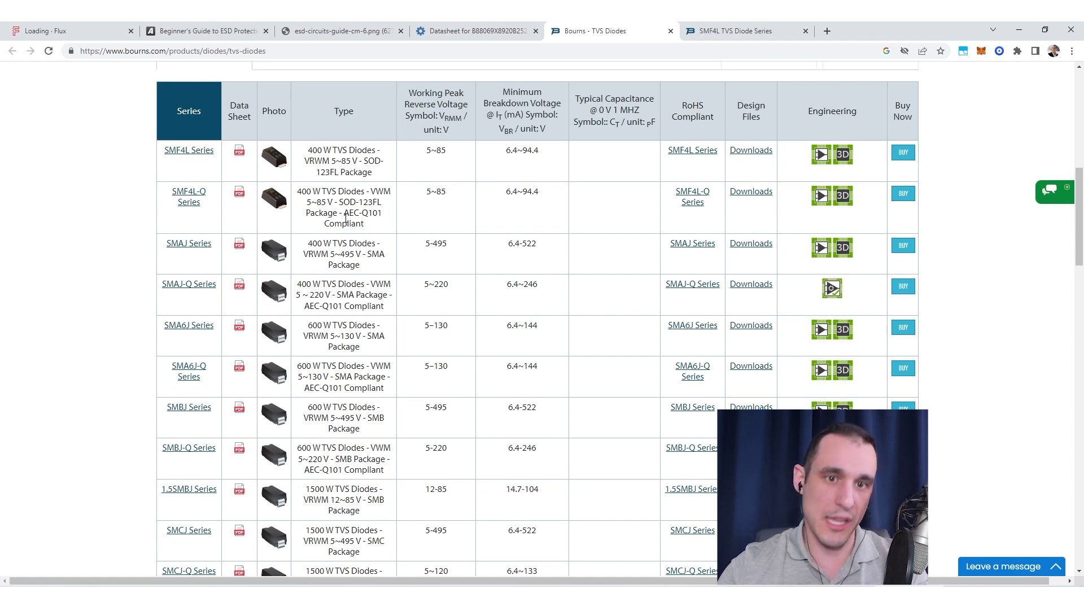
{"action": "left_click", "coordinate": [455, 31]}
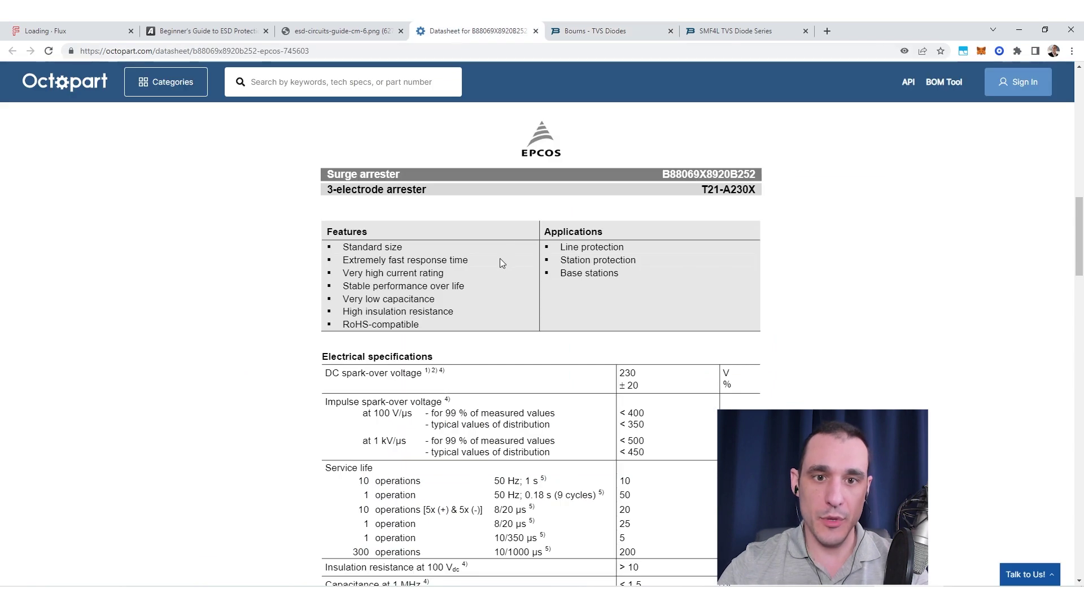
{"action": "scroll", "coordinate": [500, 258], "scroll_direction": "up", "scroll_amount": 2}
{"action": "scroll", "coordinate": [500, 261], "scroll_direction": "down", "scroll_amount": 15}
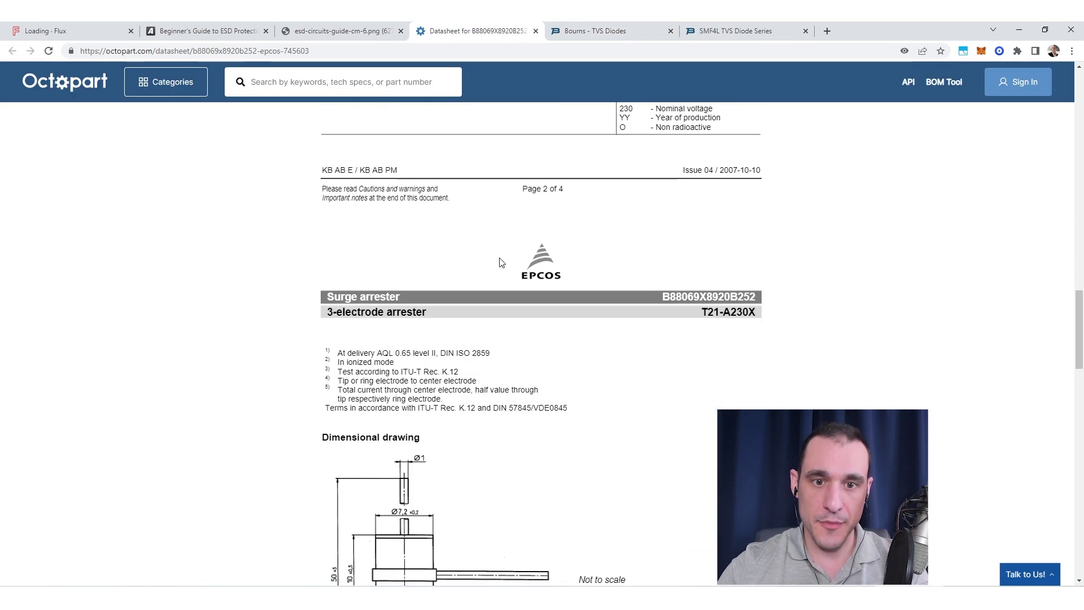
{"action": "scroll", "coordinate": [501, 263], "scroll_direction": "down", "scroll_amount": 5}
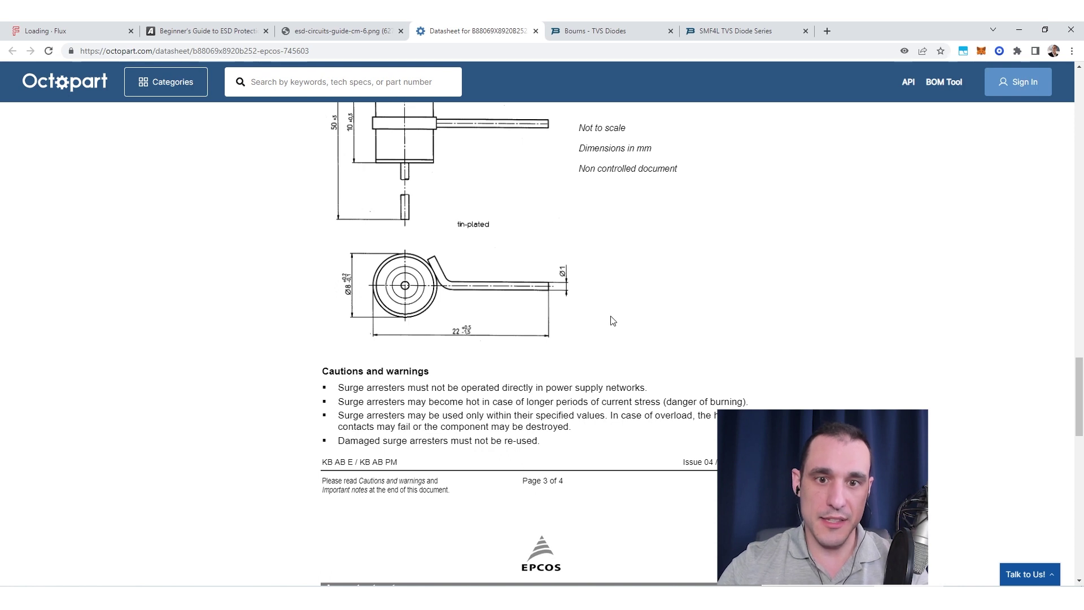
{"action": "scroll", "coordinate": [612, 317], "scroll_direction": "up", "scroll_amount": 1}
{"action": "scroll", "coordinate": [460, 370], "scroll_direction": "up", "scroll_amount": 1}
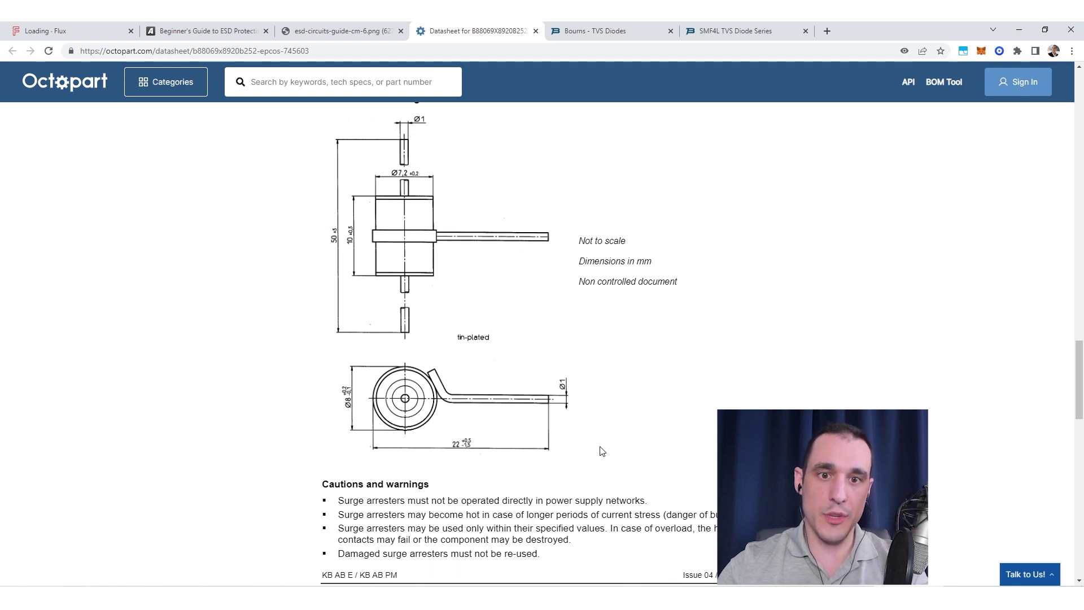
{"action": "scroll", "coordinate": [611, 456], "scroll_direction": "up", "scroll_amount": 1}
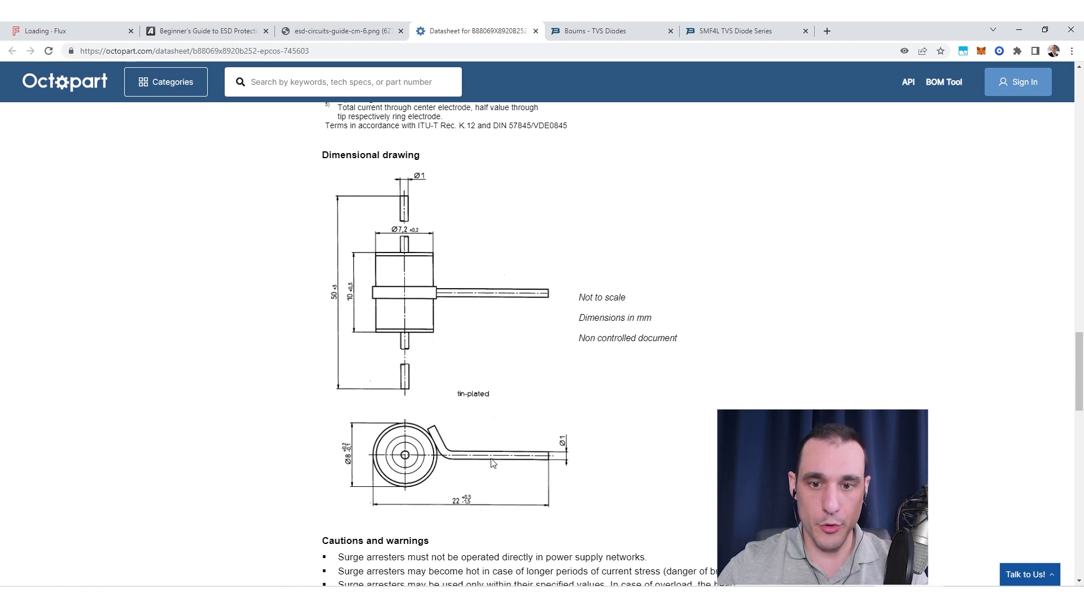
{"action": "scroll", "coordinate": [563, 465], "scroll_direction": "up", "scroll_amount": 3}
{"action": "scroll", "coordinate": [564, 464], "scroll_direction": "up", "scroll_amount": 10}
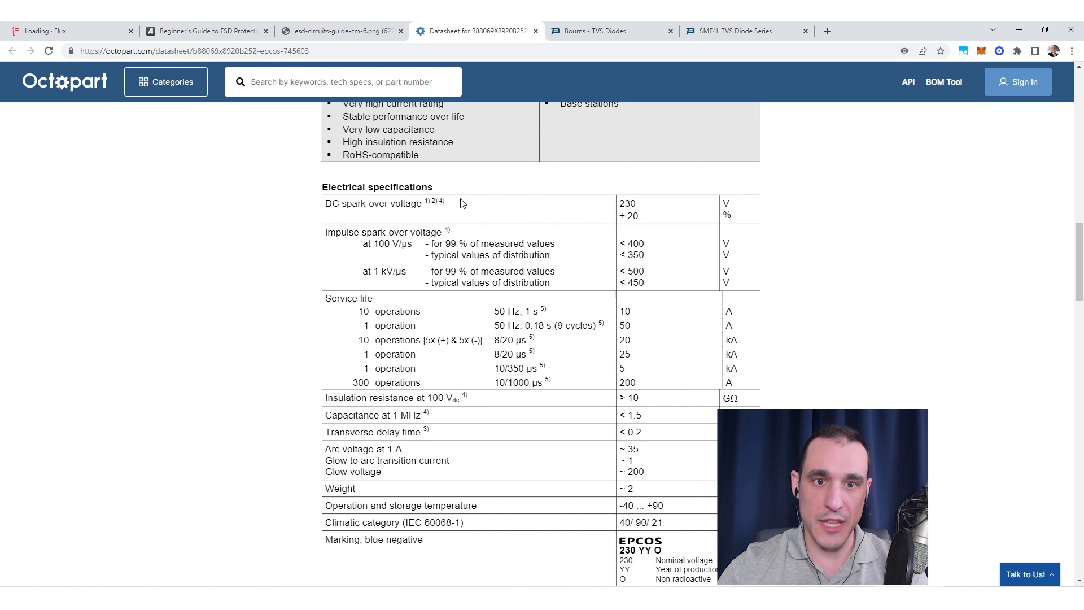
{"action": "left_click_drag", "start_coordinate": [327, 203], "coordinate": [423, 205]}
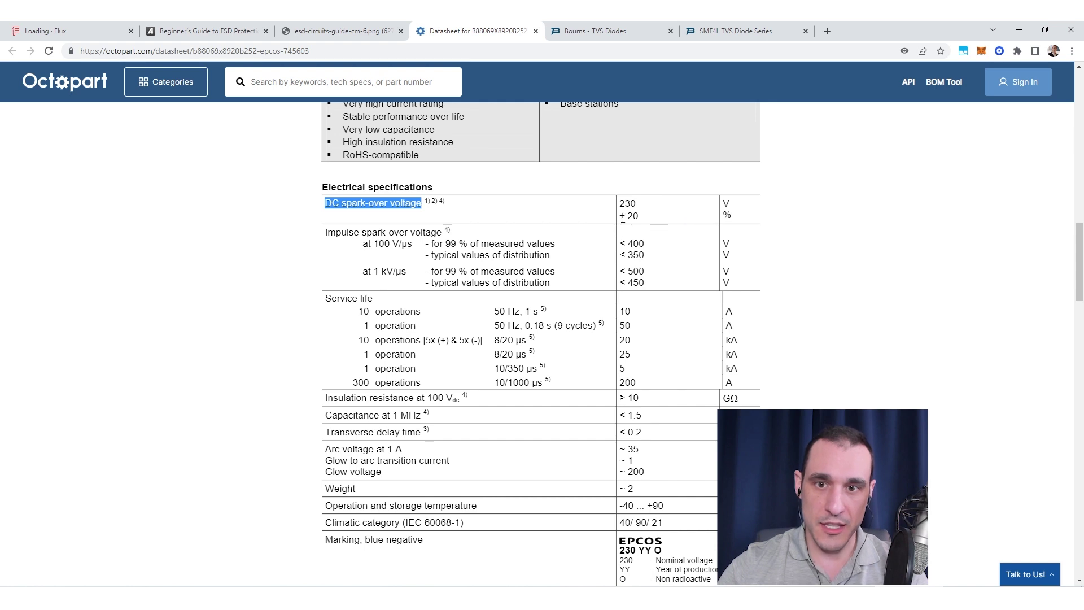
{"action": "left_click_drag", "start_coordinate": [622, 205], "coordinate": [761, 219]}
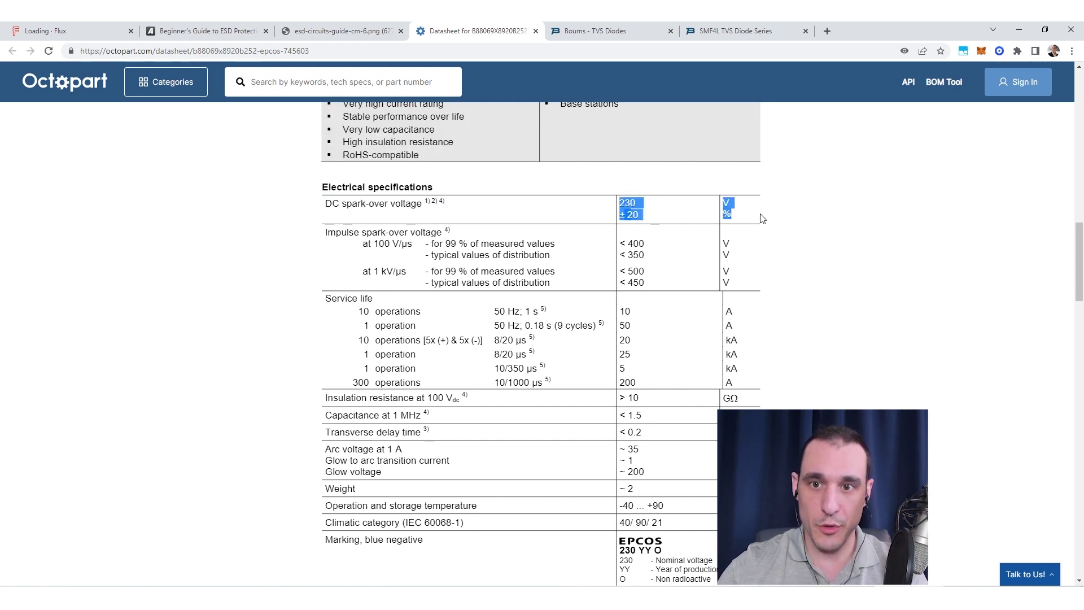
{"action": "left_click", "coordinate": [639, 219]}
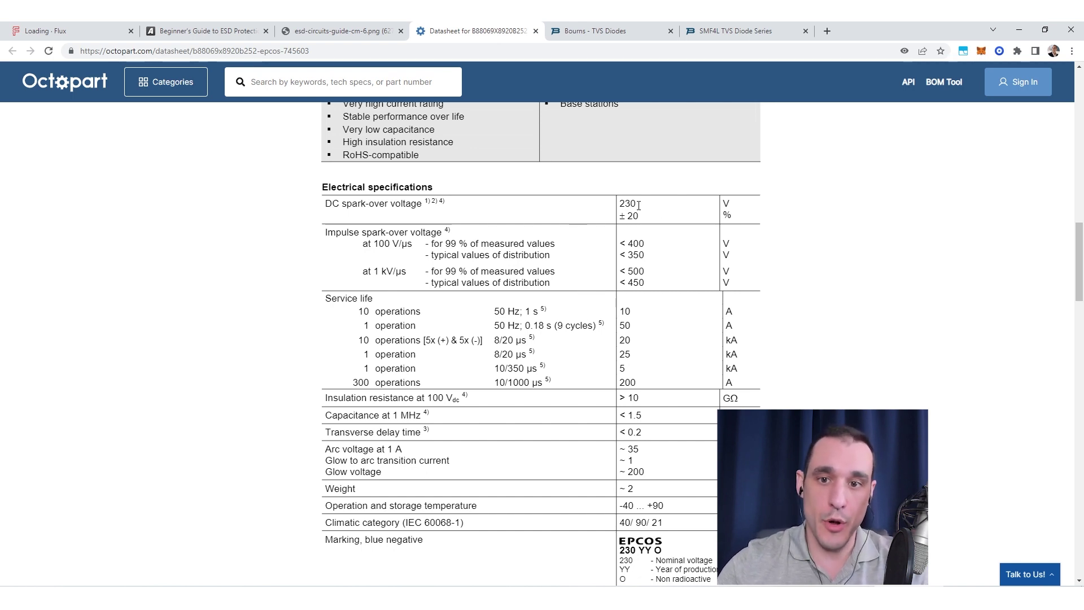
{"action": "left_click_drag", "start_coordinate": [638, 204], "coordinate": [629, 202]}
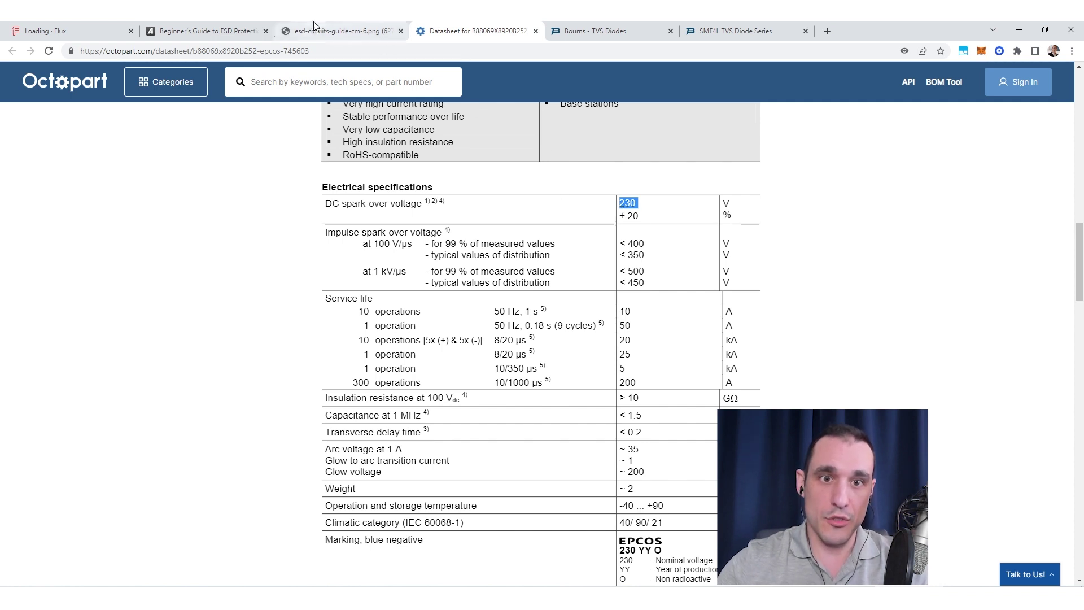
{"action": "left_click", "coordinate": [327, 31]}
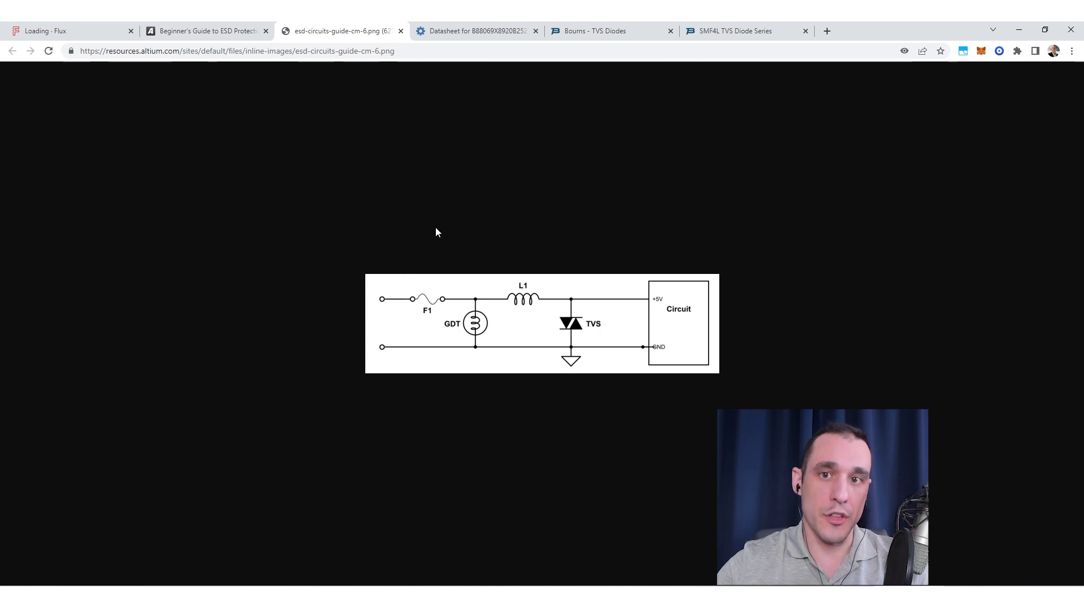
Return to the Flux ESD protection schematic with Ctrl+1.
{"action": "key", "text": "ctrl+1"}
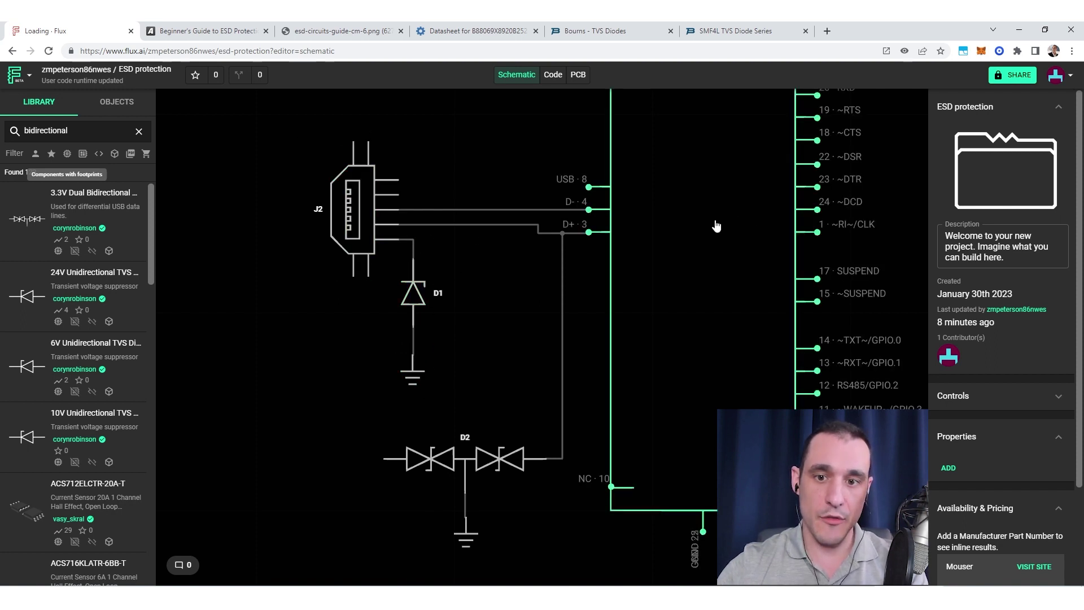
Clear the library search and start a new blank project, Interim Orange Electronic Thumb.
{"action": "left_click_drag", "start_coordinate": [716, 221], "coordinate": [587, 305]}
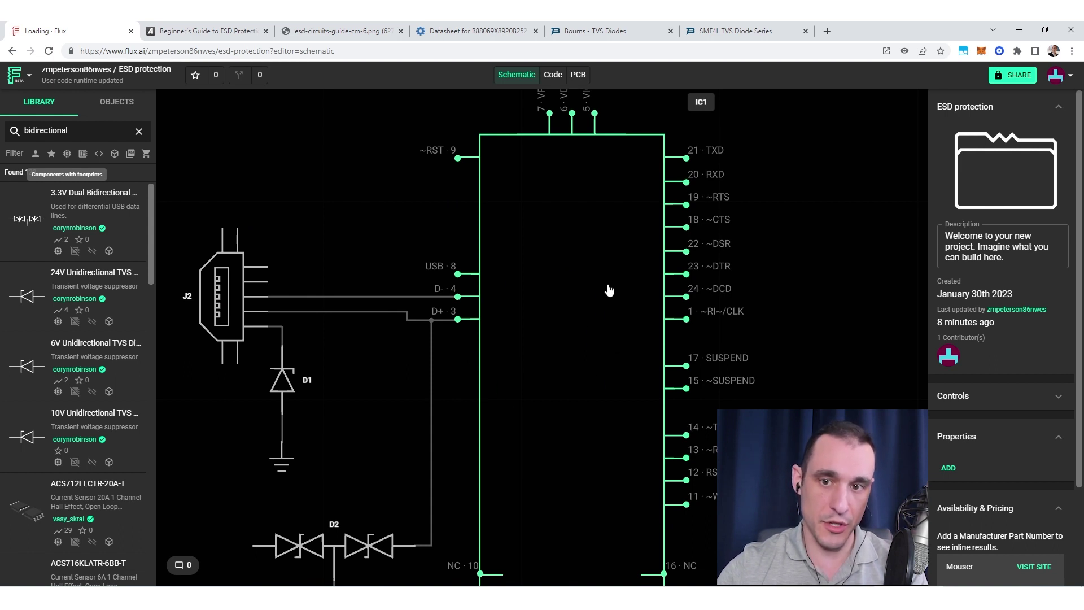
{"action": "left_click_drag", "start_coordinate": [555, 310], "coordinate": [656, 283]}
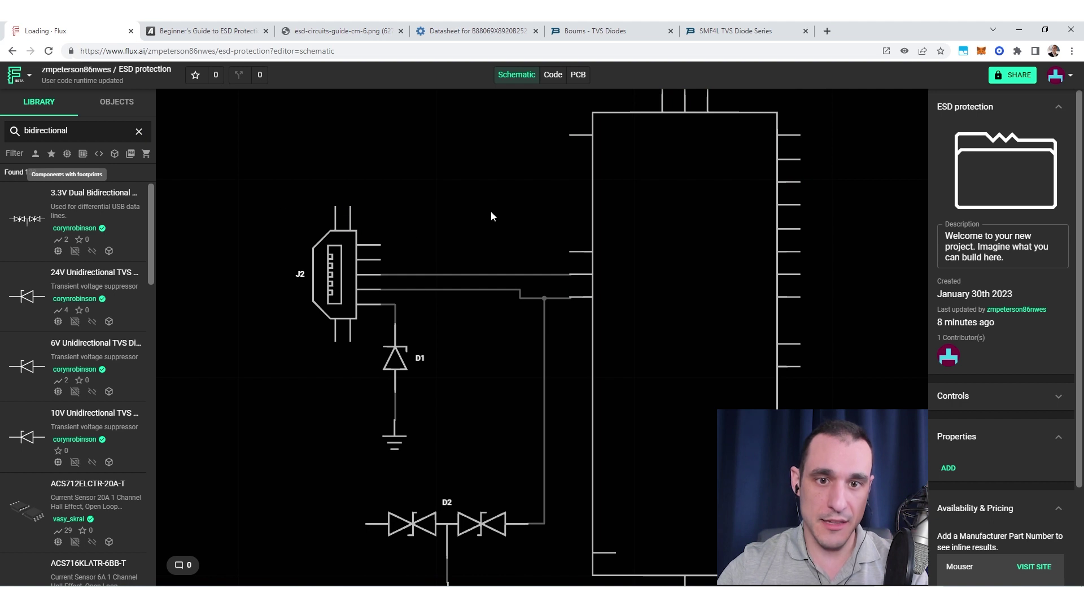
{"action": "left_click_drag", "start_coordinate": [490, 212], "coordinate": [463, 192]}
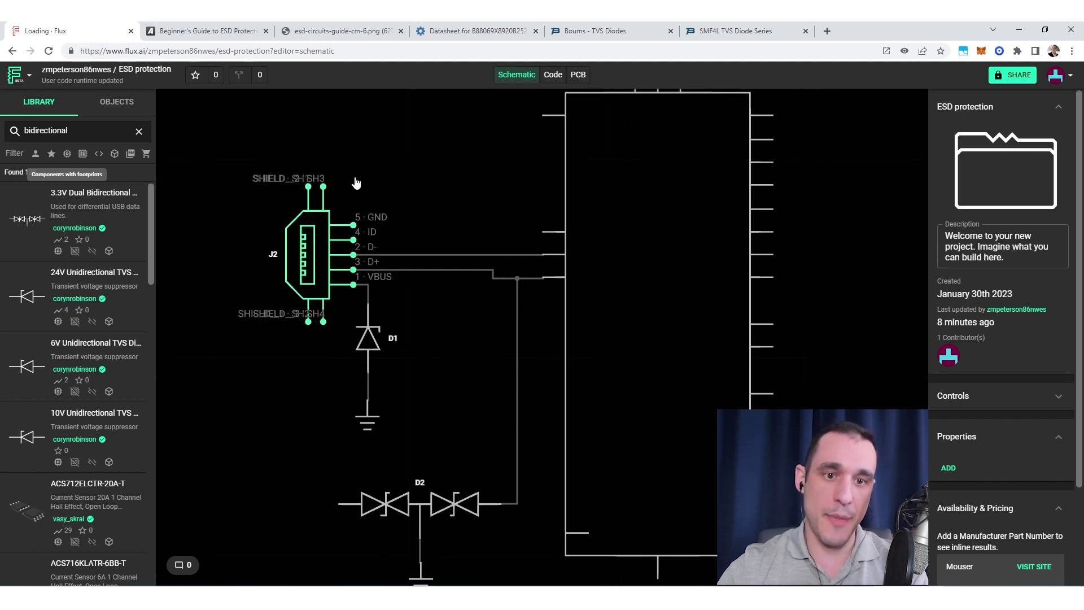
{"action": "left_click", "coordinate": [138, 131]}
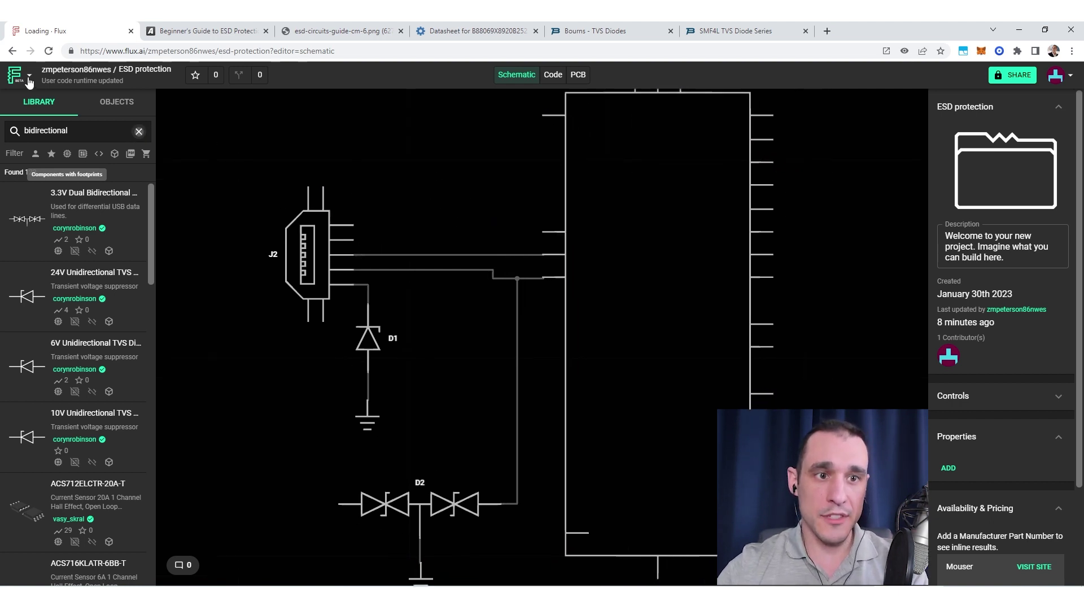
{"action": "left_click", "coordinate": [29, 76]}
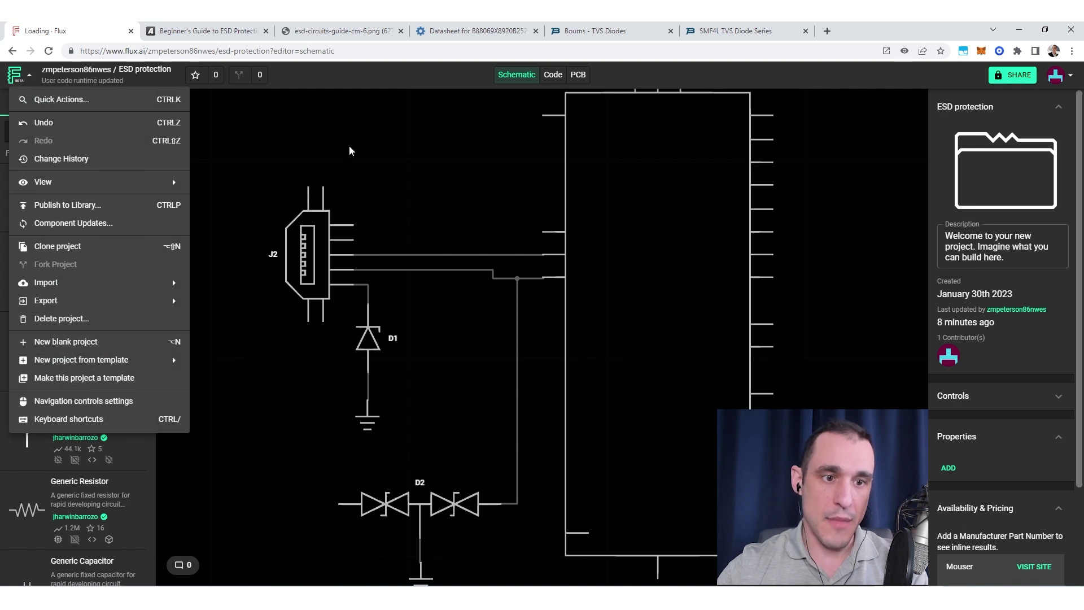
{"action": "left_click", "coordinate": [157, 344]}
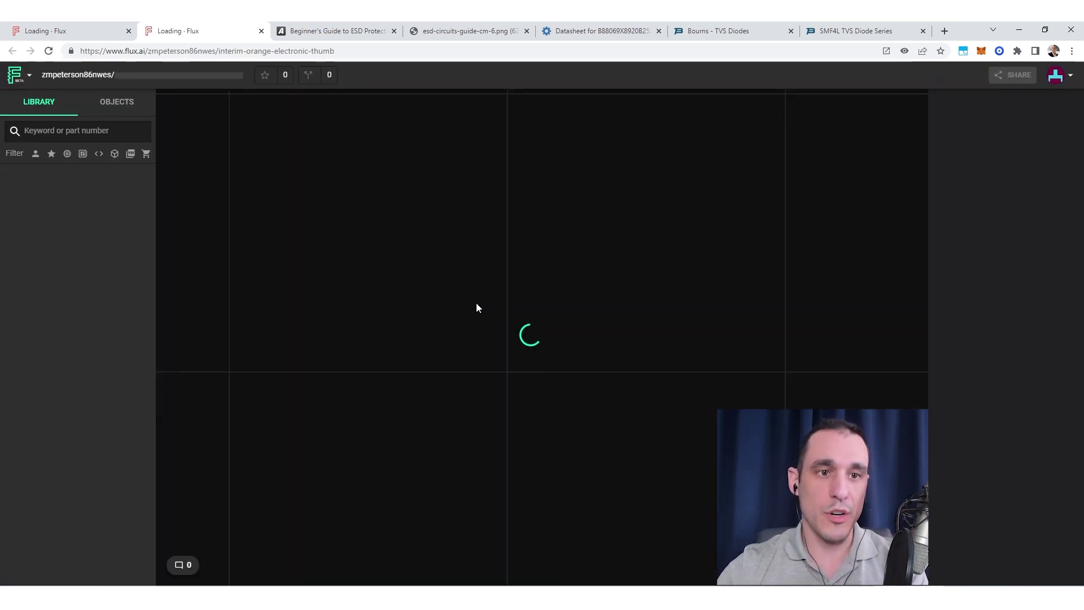
Place the USB-C Receptacle with ESD module from a 'USB' module search, then view the PCB.
{"action": "left_click", "coordinate": [82, 154]}
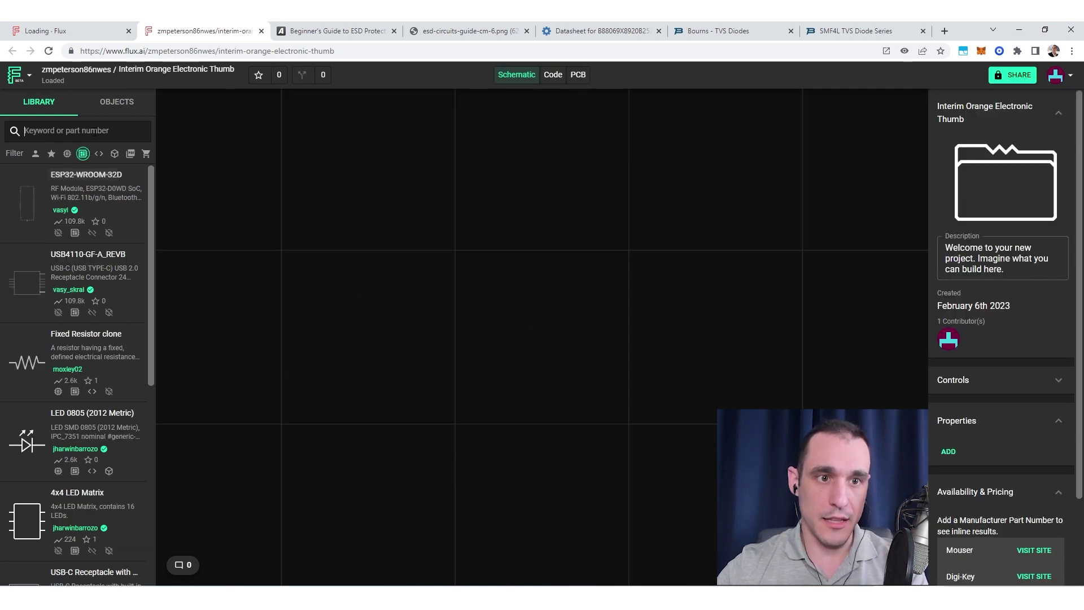
{"action": "type", "text": "USB"}
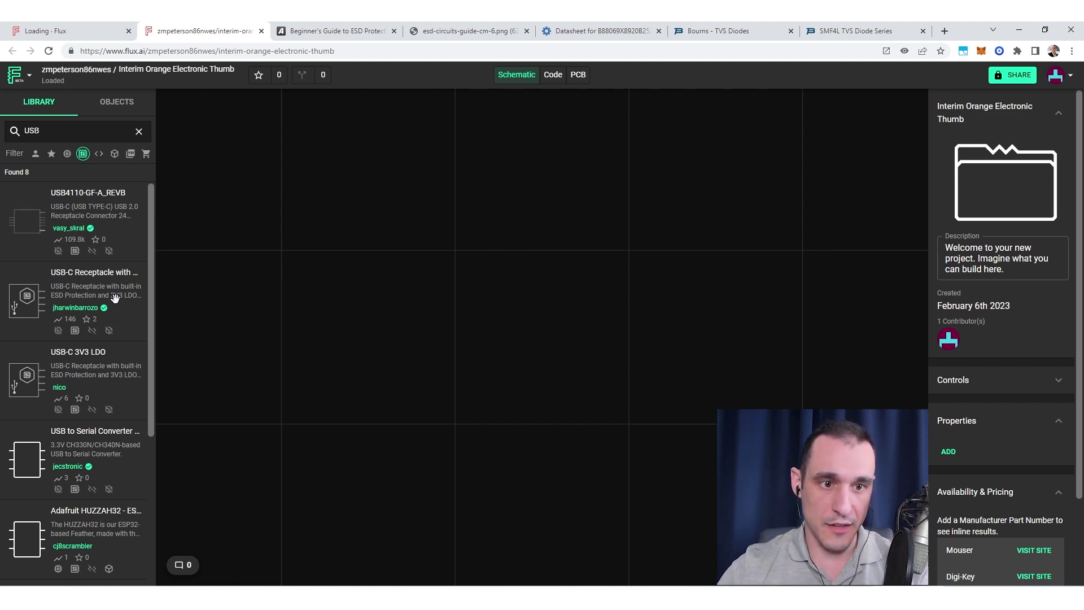
{"action": "scroll", "coordinate": [115, 298], "scroll_direction": "down", "scroll_amount": 1}
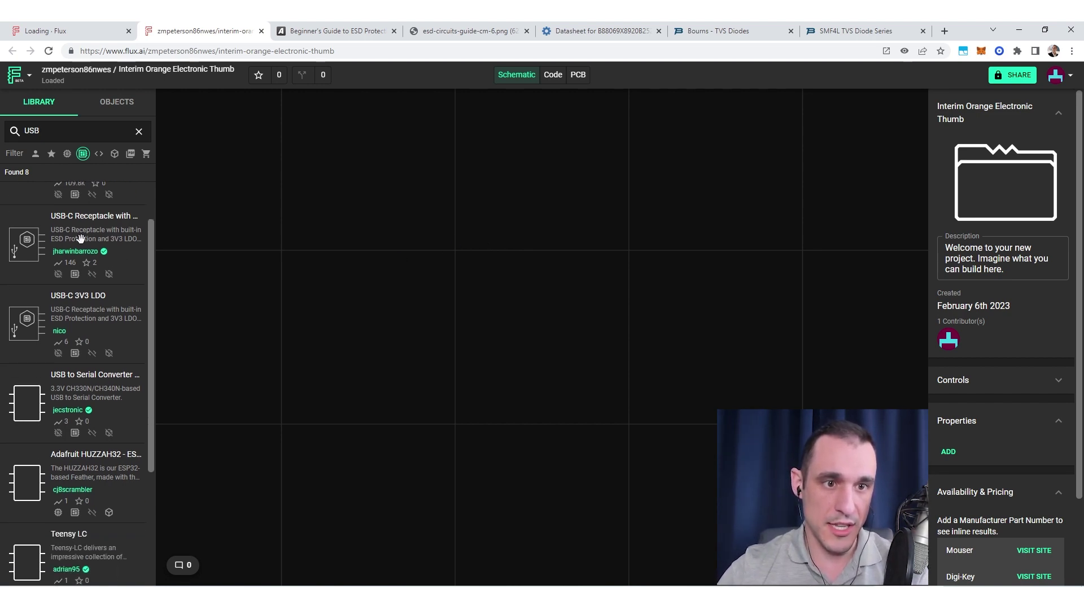
{"action": "left_click_drag", "start_coordinate": [80, 237], "coordinate": [497, 240]}
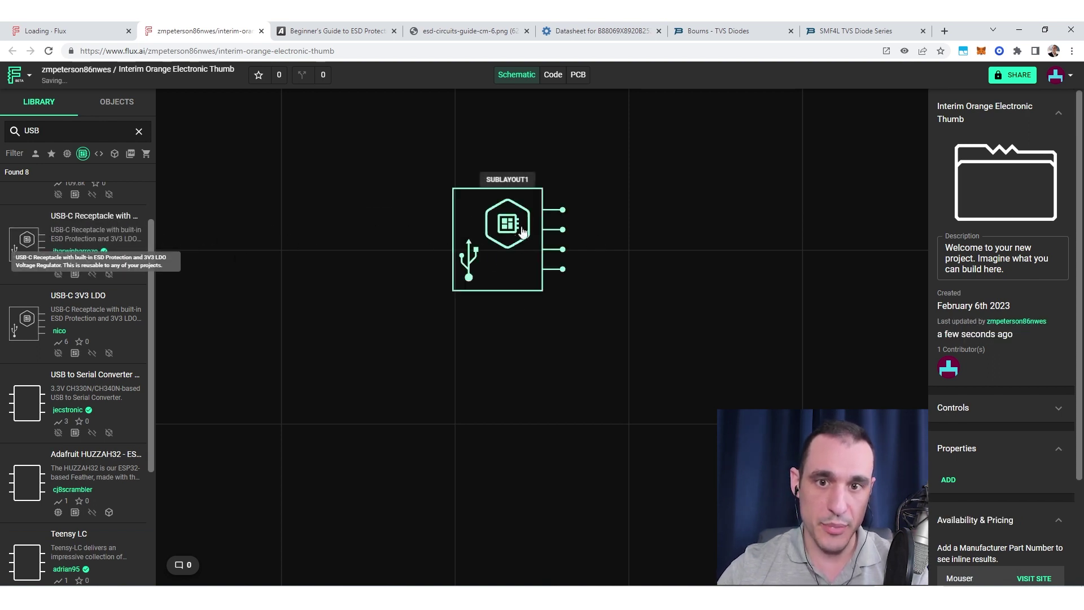
{"action": "left_click", "coordinate": [354, 241]}
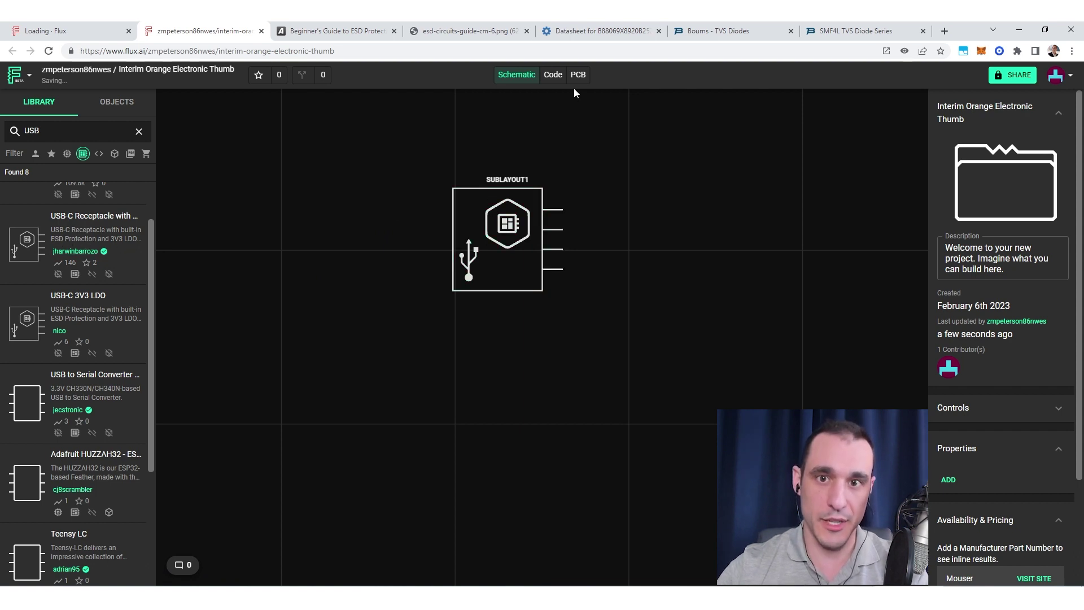
{"action": "left_click", "coordinate": [578, 75]}
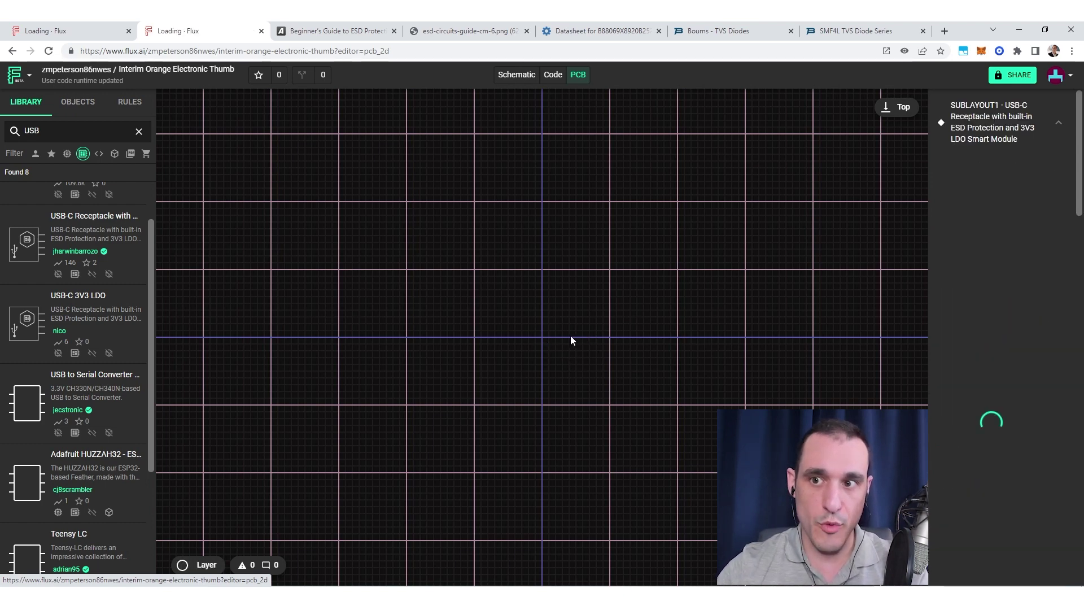
Zoom the PCB and open the USB-C sublayout's own project from its context menu.
{"action": "scroll", "coordinate": [547, 351], "scroll_direction": "up", "scroll_amount": 10}
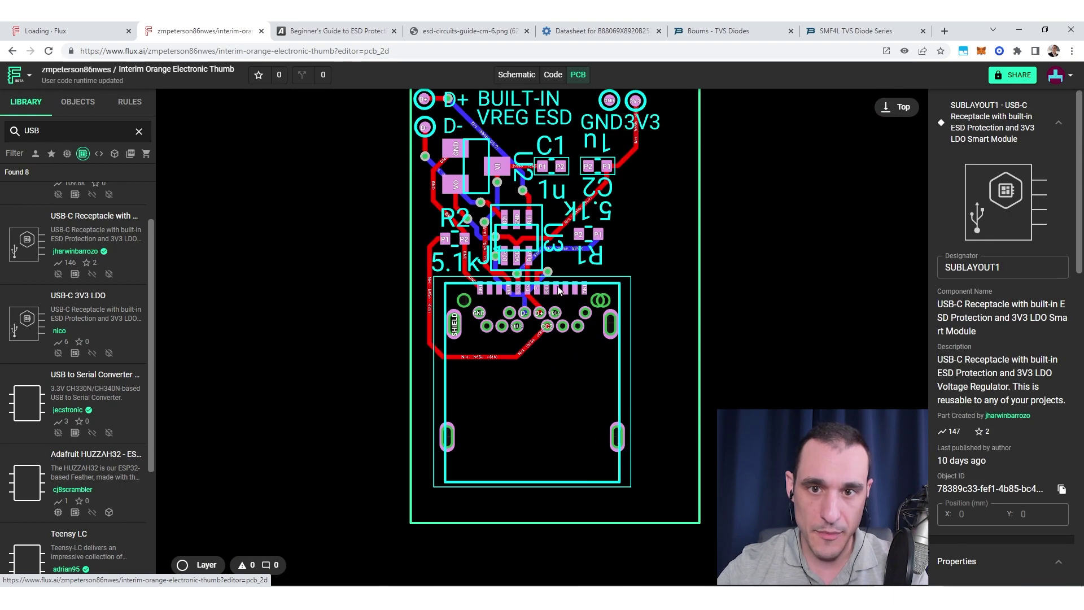
{"action": "scroll", "coordinate": [547, 350], "scroll_direction": "up", "scroll_amount": 3}
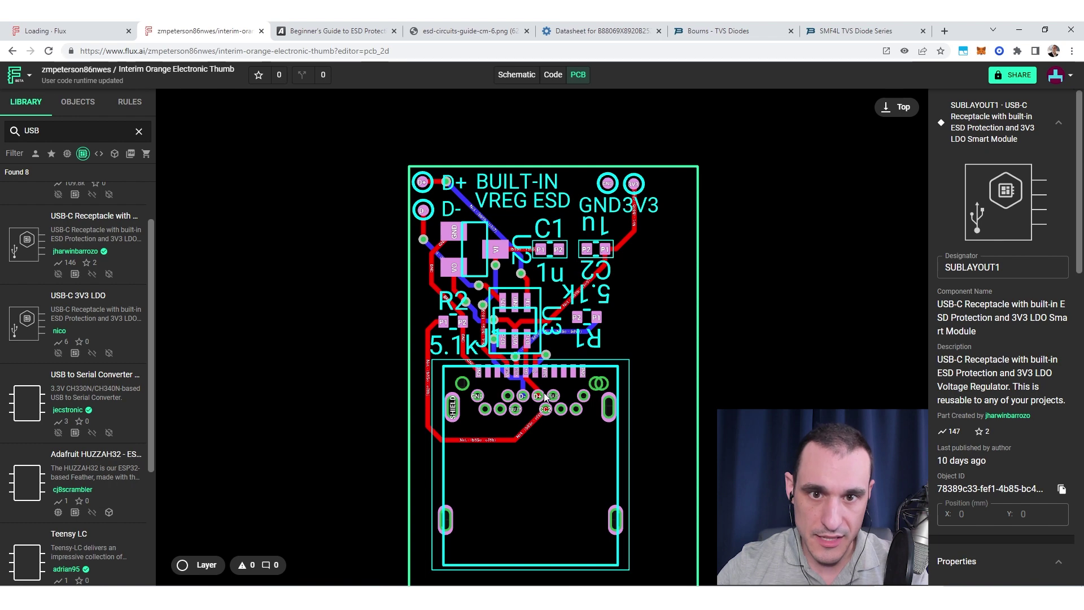
{"action": "scroll", "coordinate": [542, 394], "scroll_direction": "up", "scroll_amount": 5}
{"action": "scroll", "coordinate": [521, 363], "scroll_direction": "up", "scroll_amount": 3}
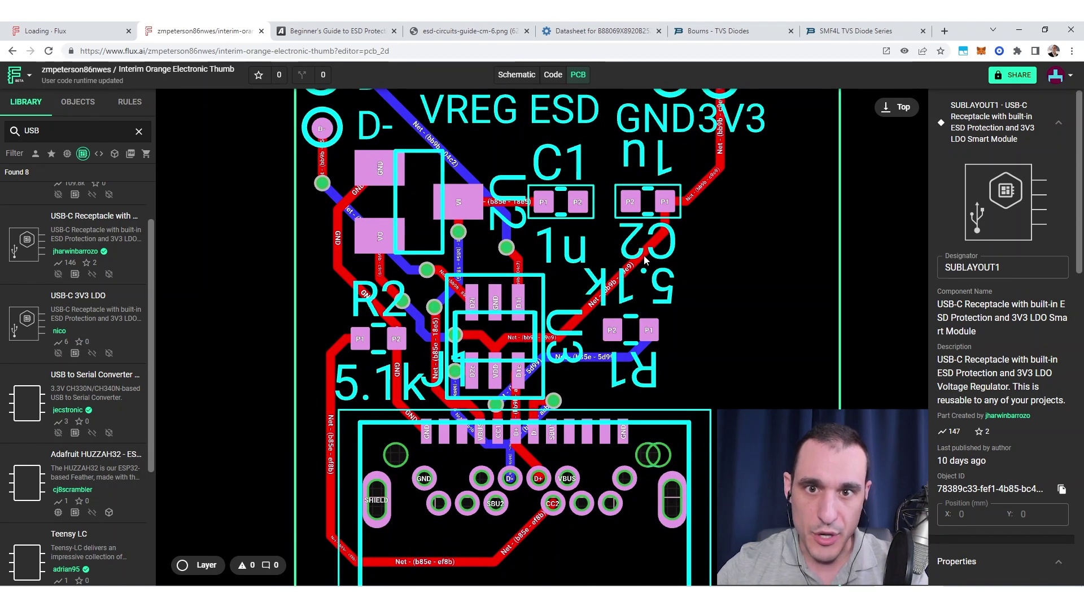
{"action": "scroll", "coordinate": [557, 288], "scroll_direction": "down", "scroll_amount": 5}
{"action": "scroll", "coordinate": [557, 289], "scroll_direction": "down", "scroll_amount": 2}
{"action": "right_click", "coordinate": [557, 289]}
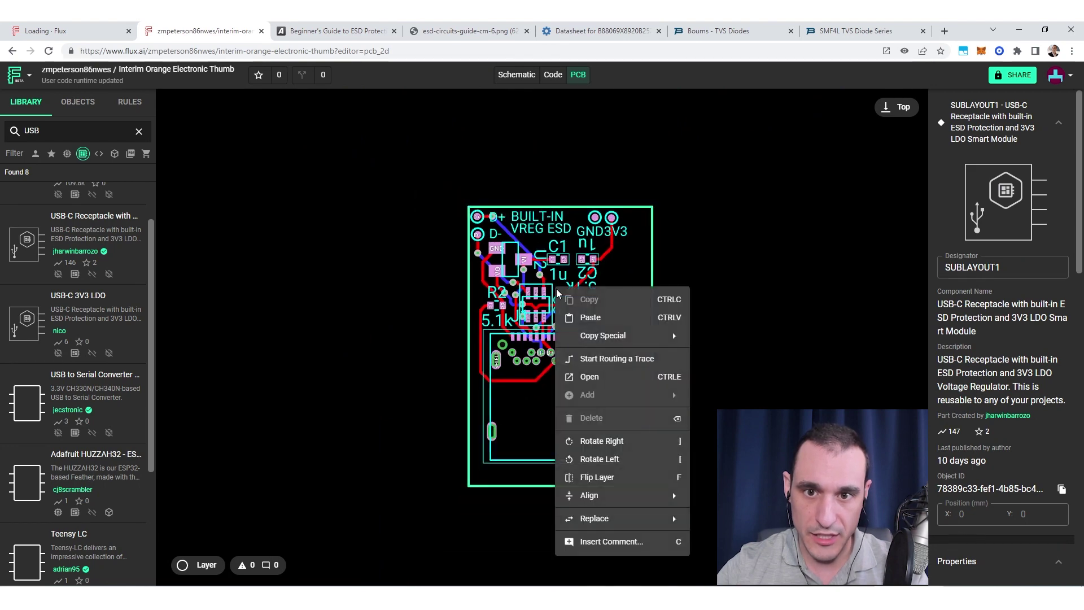
{"action": "left_click", "coordinate": [590, 376]}
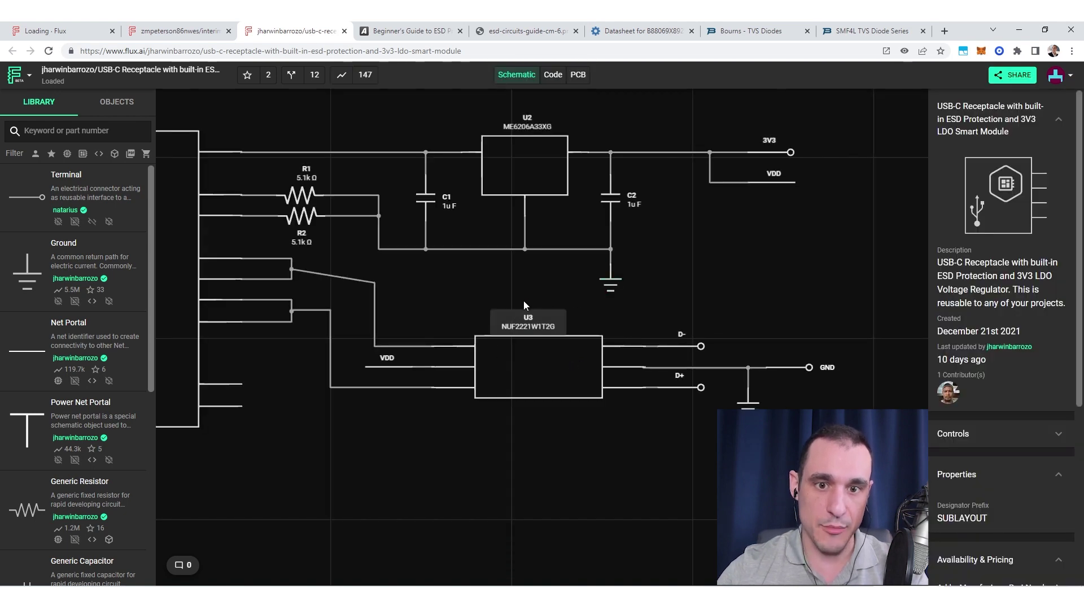
Close the USB-C module's project tab with Ctrl+W to return to Interim Orange Electronic Thumb.
{"action": "left_click_drag", "start_coordinate": [494, 292], "coordinate": [497, 292]}
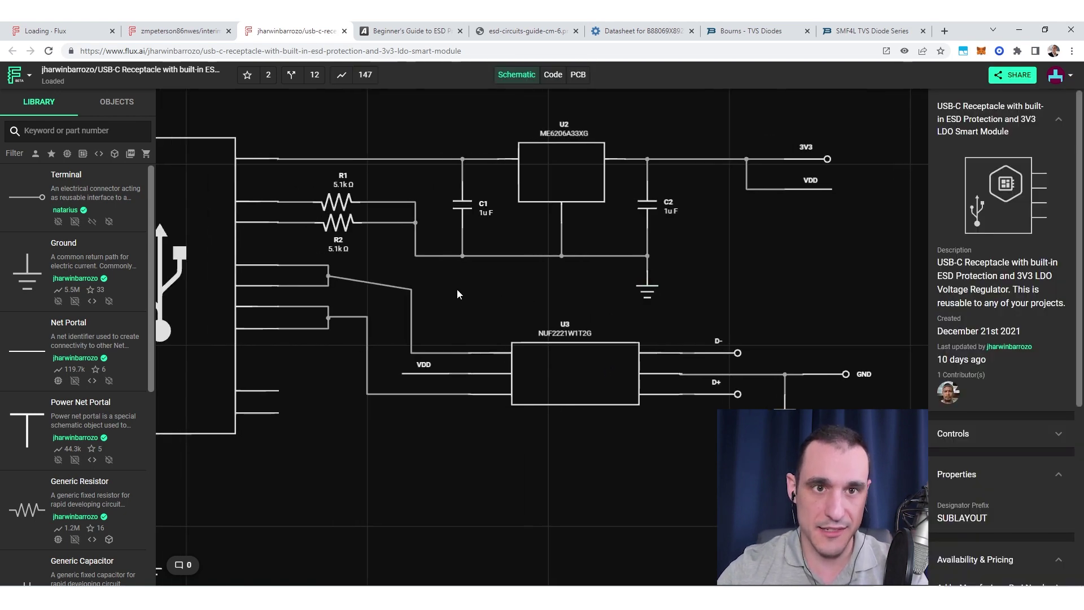
{"action": "key", "text": "ctrl+w"}
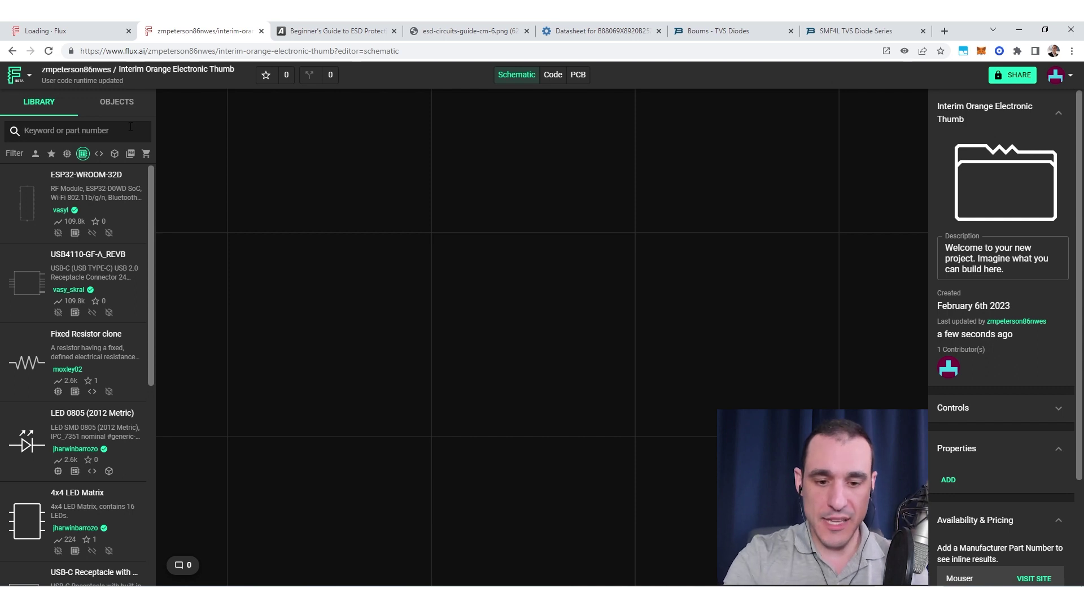
Search 'interface', place the InterfaceConverter part, select it and view its board layout.
{"action": "type", "text": "interface"}
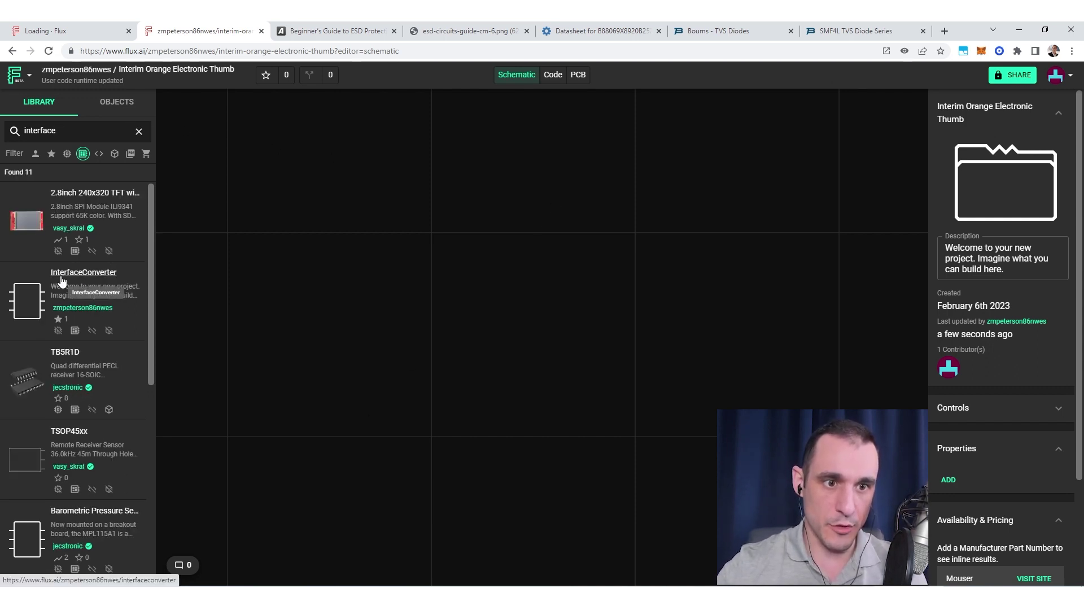
{"action": "left_click_drag", "start_coordinate": [41, 285], "coordinate": [541, 298]}
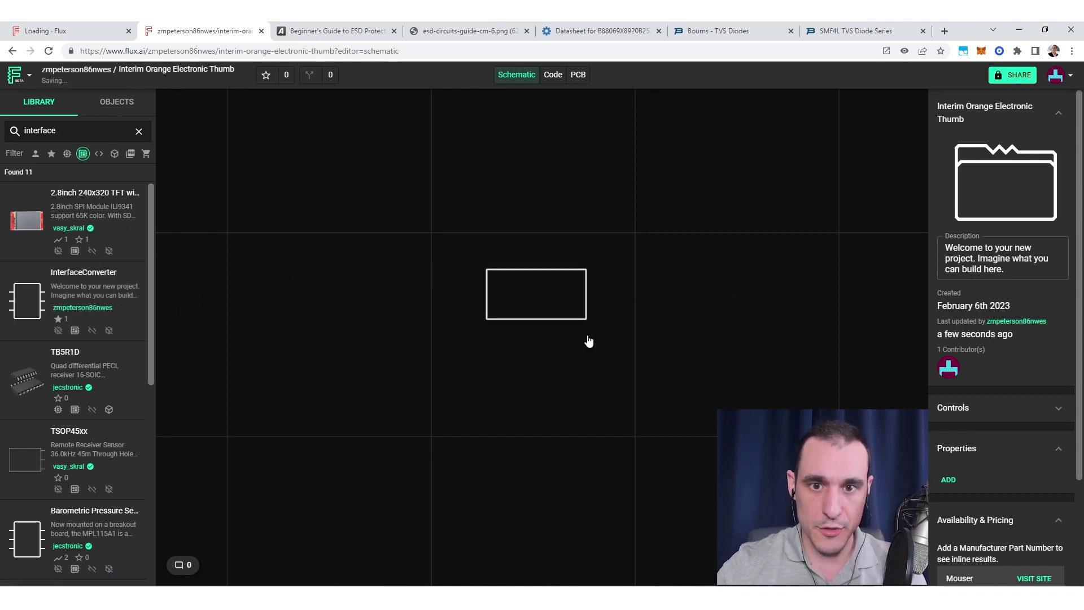
{"action": "scroll", "coordinate": [545, 307], "scroll_direction": "up", "scroll_amount": 3}
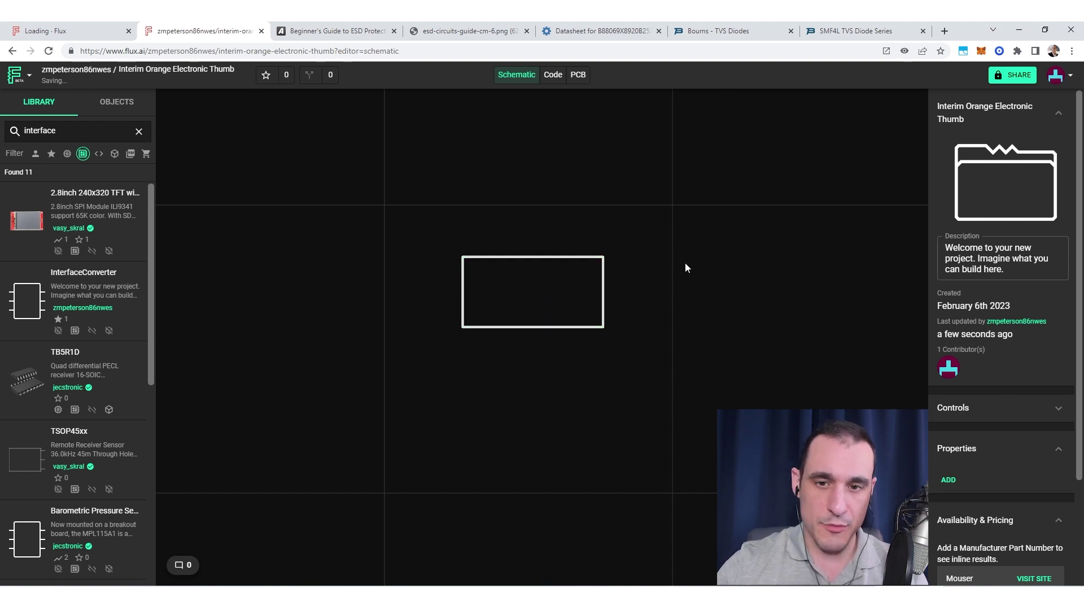
{"action": "left_click", "coordinate": [587, 325]}
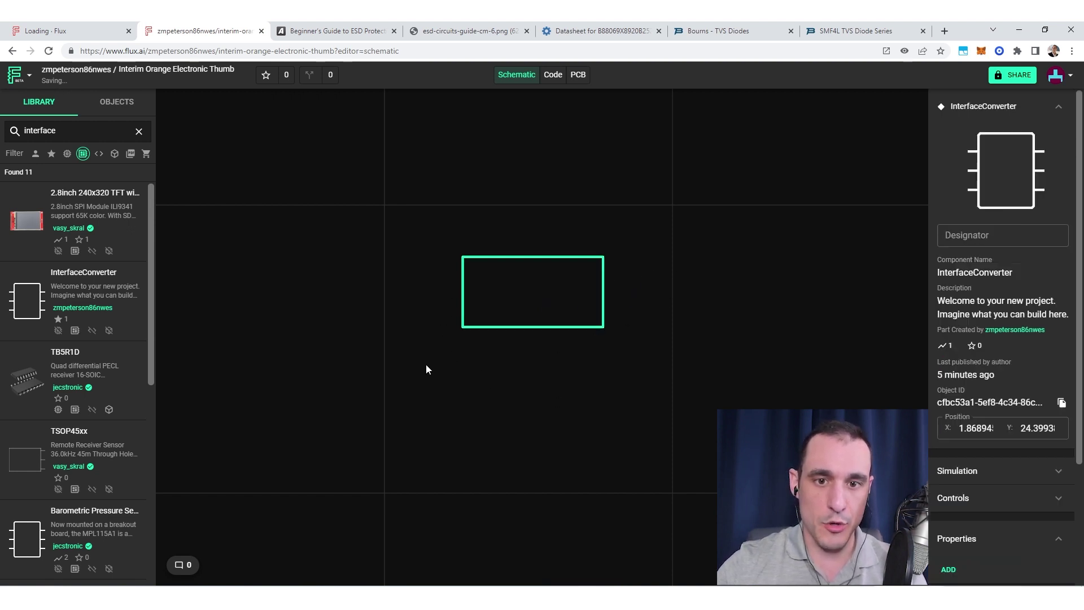
{"action": "left_click", "coordinate": [579, 74]}
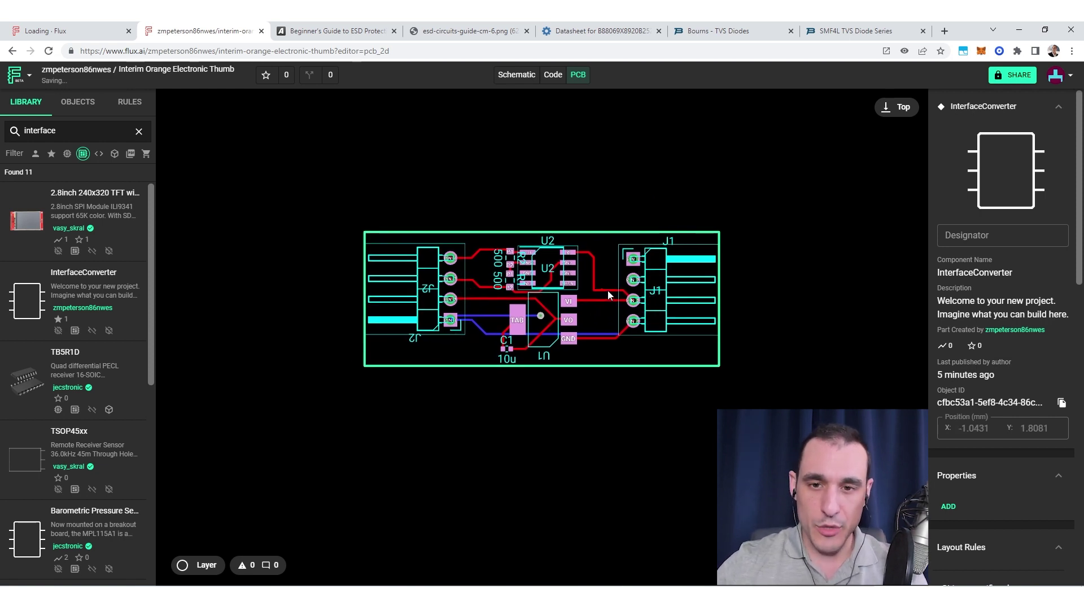
{"action": "scroll", "coordinate": [608, 290], "scroll_direction": "up", "scroll_amount": 2}
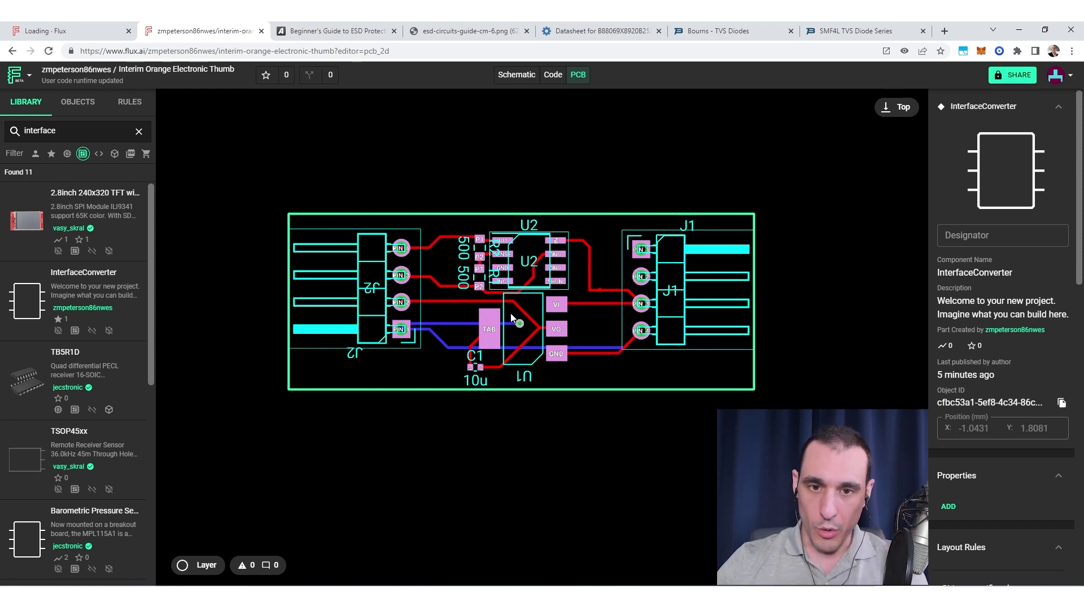
Open the InterfaceConverter layout's own project in a new tab and switch to it.
{"action": "right_click", "coordinate": [524, 303]}
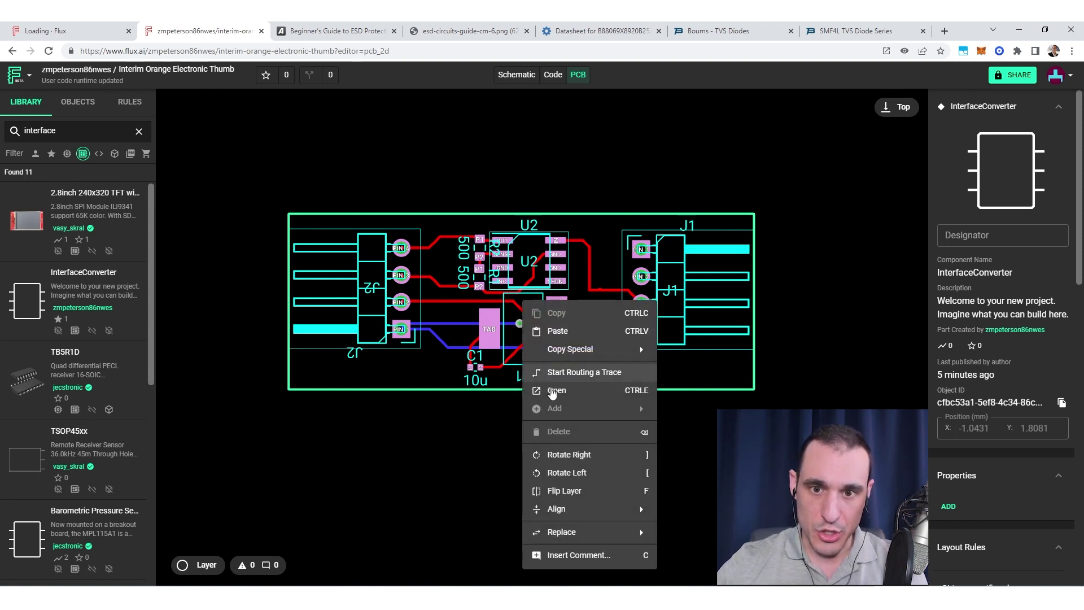
{"action": "left_click", "coordinate": [560, 393]}
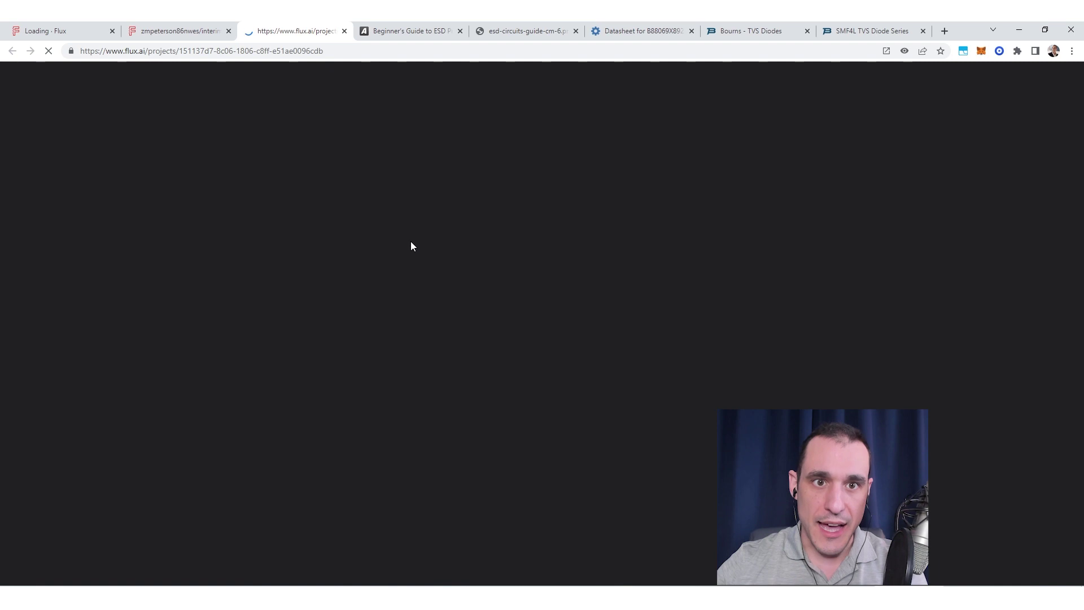
{"action": "left_click", "coordinate": [183, 31]}
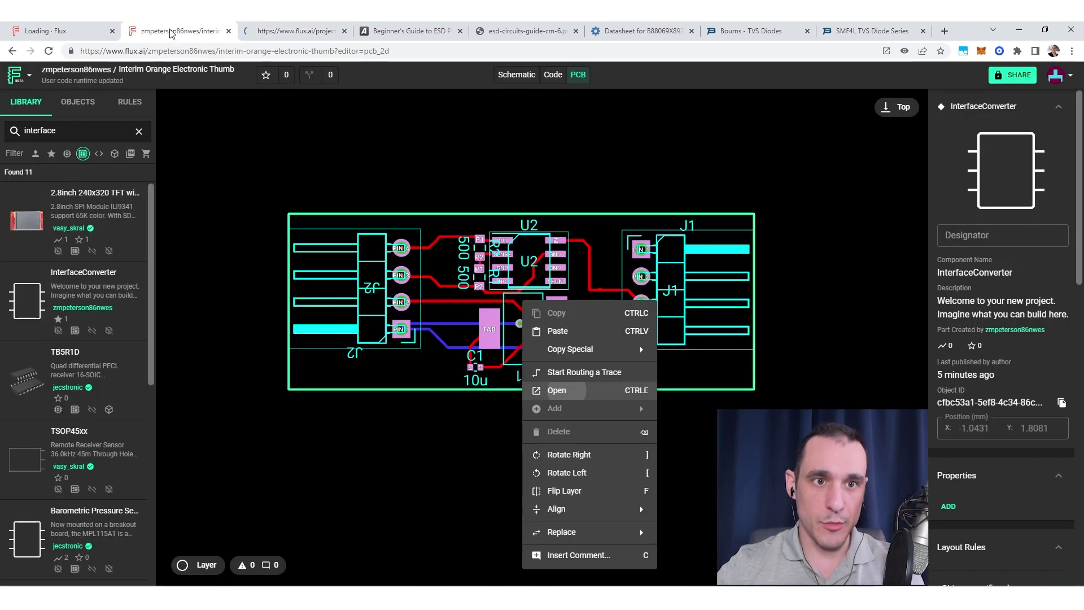
{"action": "left_click", "coordinate": [254, 29]}
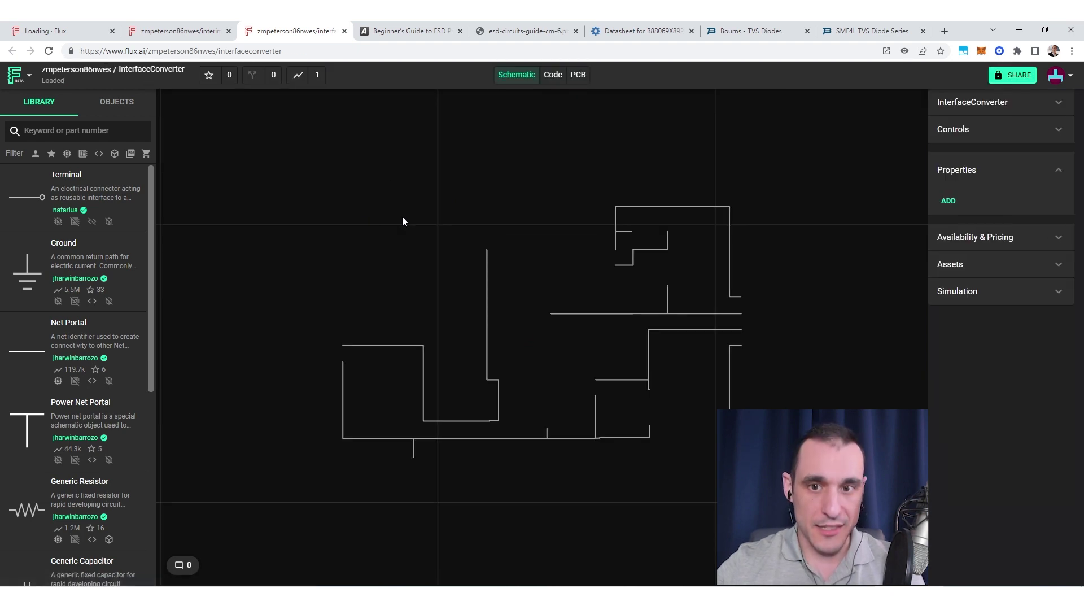
Clone the InterfaceConverter project, opening the copy 'InterfaceConverter 15c8' in a new tab.
{"action": "left_click", "coordinate": [17, 73]}
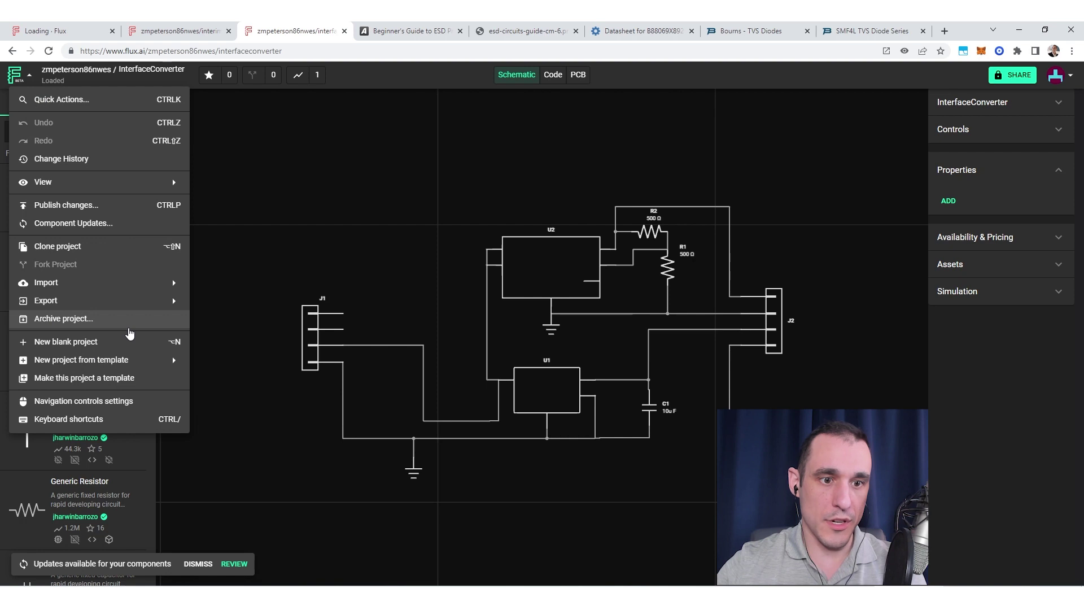
{"action": "left_click", "coordinate": [111, 246]}
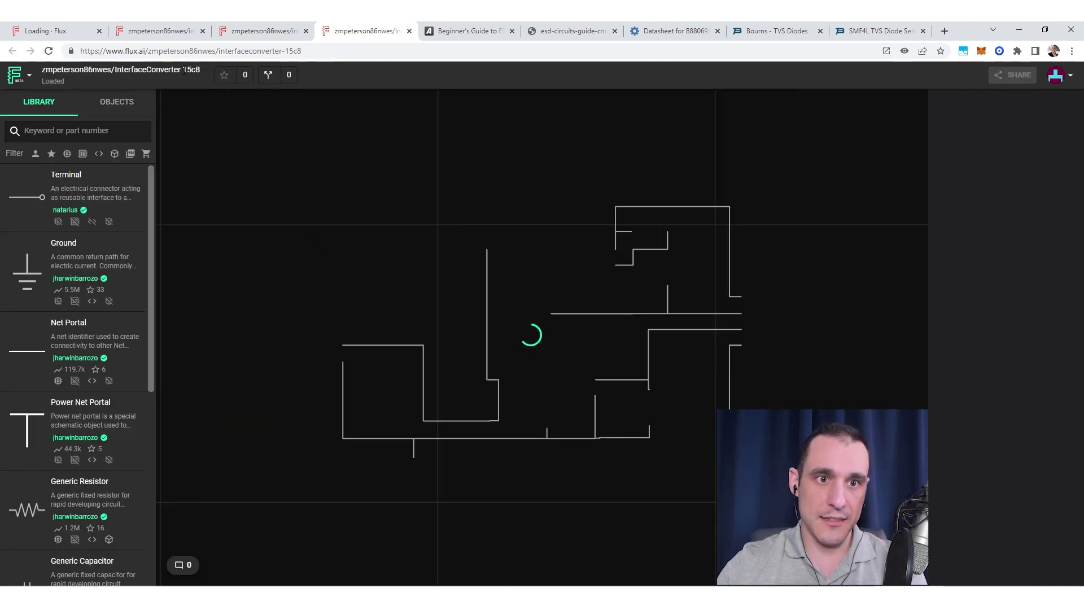
Retitle the clone from 'InterfaceConverter 15c8' to 'InterfaceConverter with ESD' and check its schematic.
{"action": "left_click", "coordinate": [187, 69]}
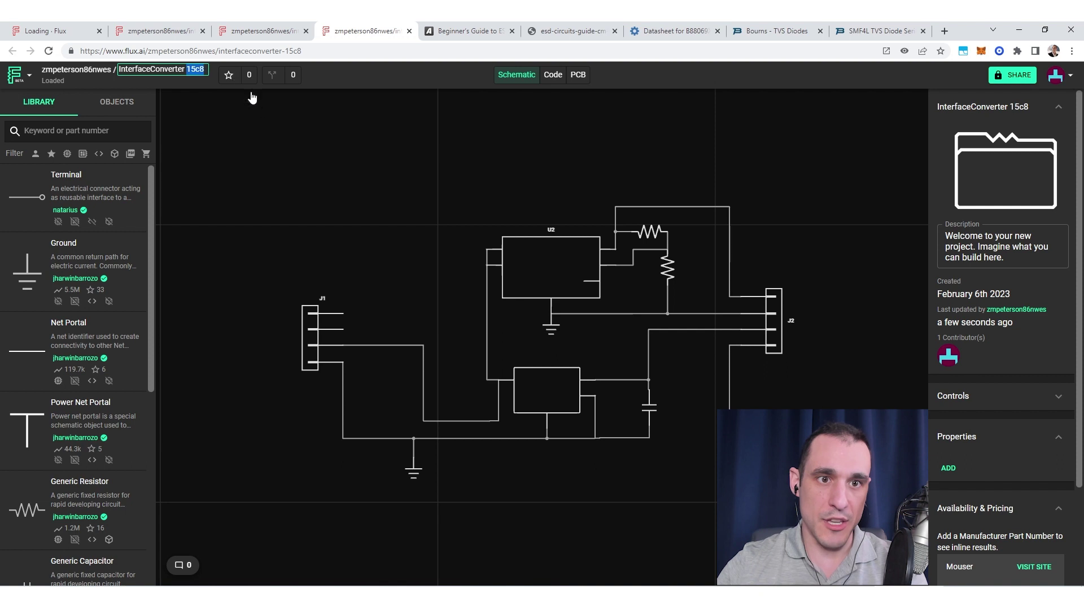
{"action": "type", "text": "w"}
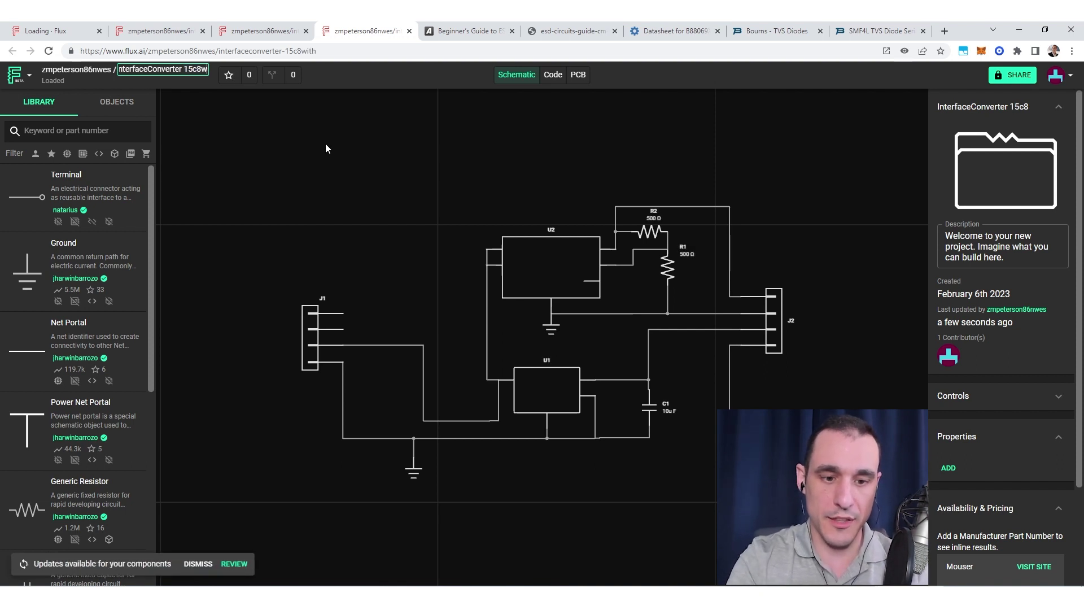
{"action": "type", "text": "ith ESDT"}
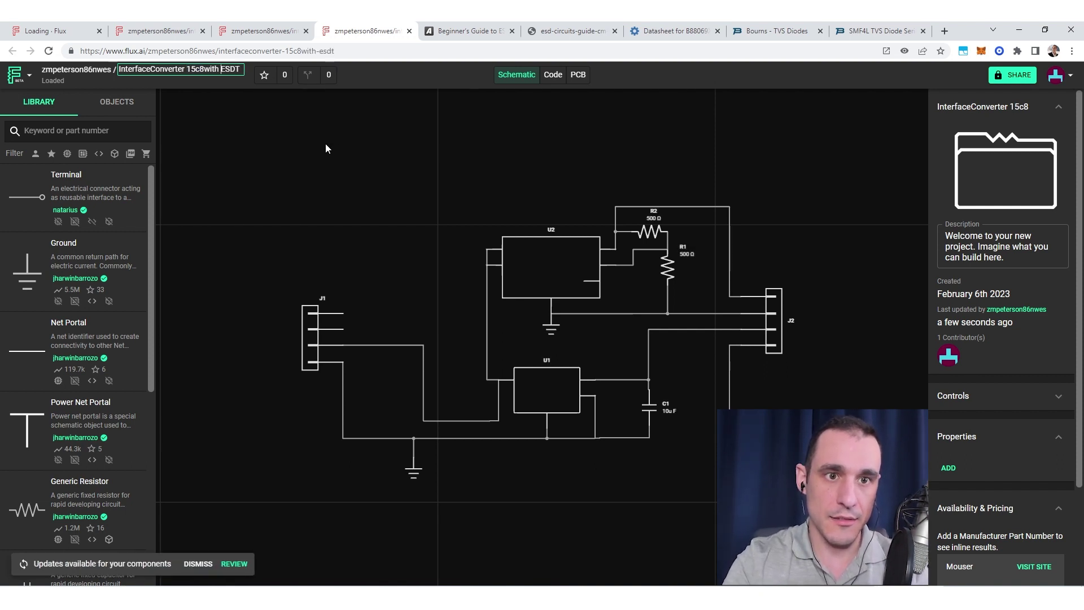
{"action": "key", "text": "Left"}
{"action": "key", "text": "Left"}
{"action": "key", "text": "Left"}
{"action": "key", "text": "Left"}
{"action": "key", "text": "Left"}
{"action": "key", "text": "BackSpace"}
{"action": "key", "text": "BackSpace"}
{"action": "key", "text": "BackSpace"}
{"action": "key", "text": "BackSpace"}
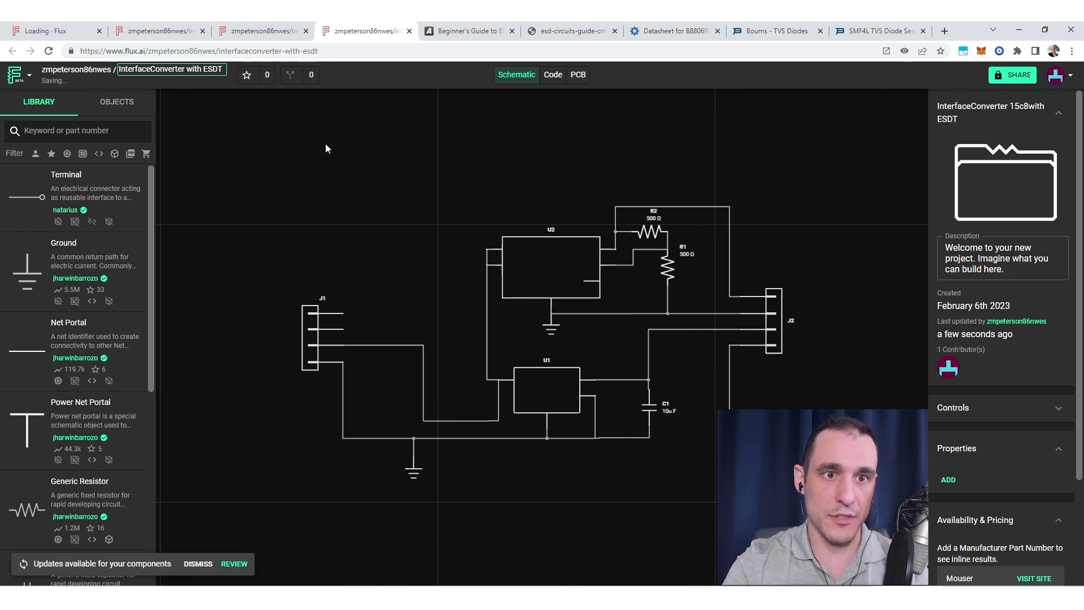
{"action": "key", "text": "BackSpace"}
{"action": "key", "text": "Return"}
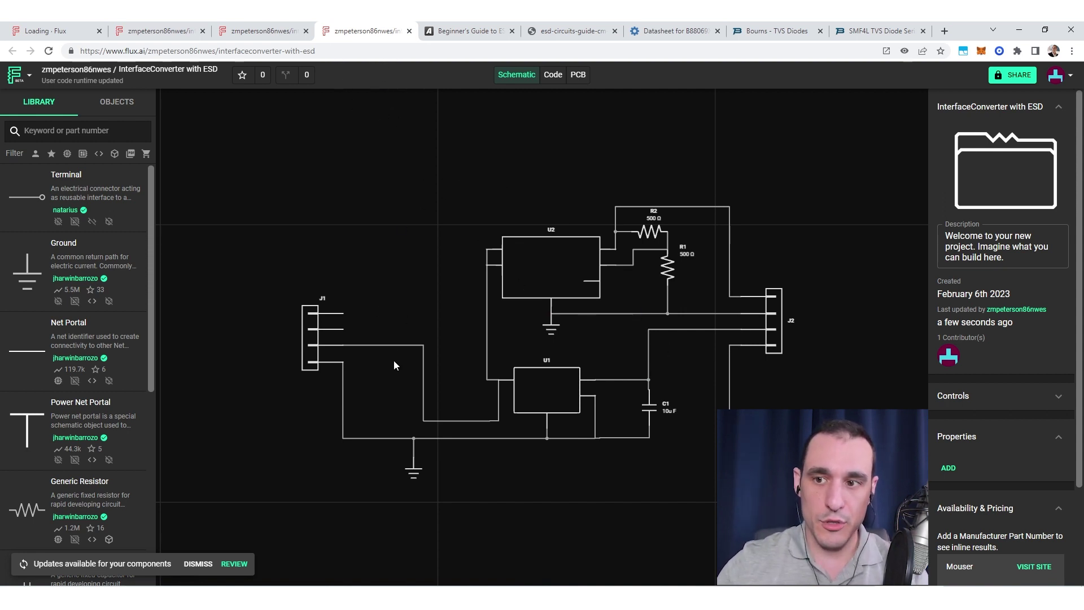
{"action": "scroll", "coordinate": [394, 361], "scroll_direction": "up", "scroll_amount": 5}
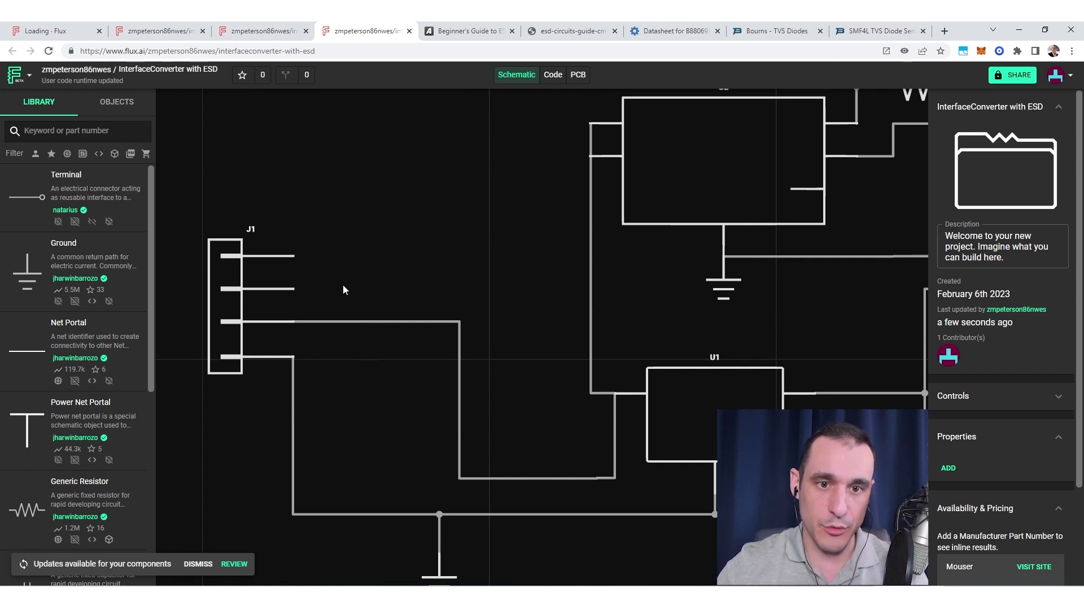
{"action": "scroll", "coordinate": [343, 290], "scroll_direction": "down", "scroll_amount": 5}
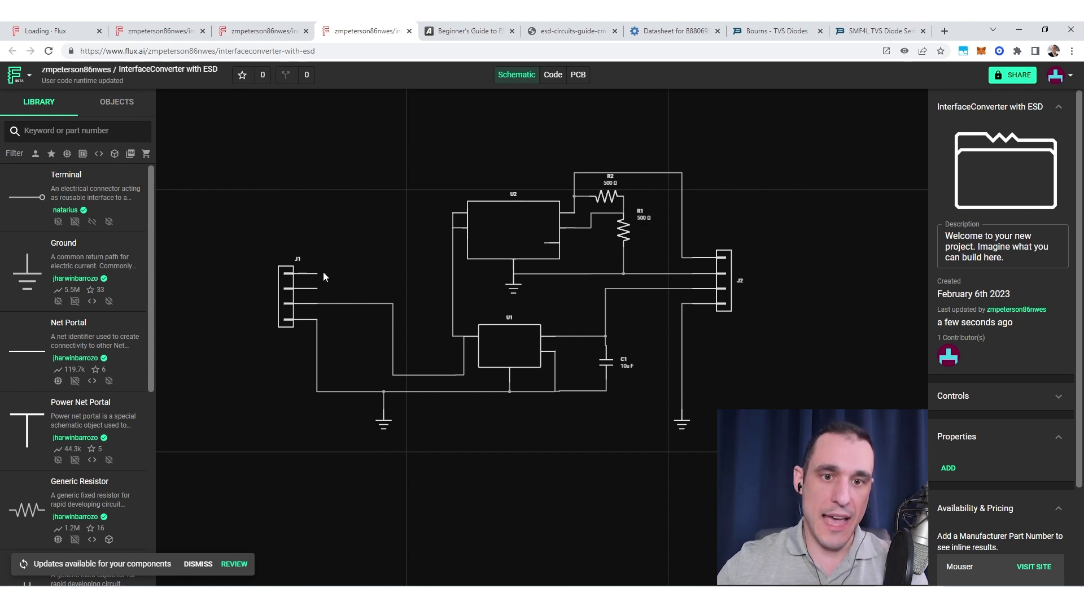
Back in the Interim Orange Electronic Thumb project, delete the InterfaceConverter block from its schematic.
{"action": "left_click", "coordinate": [26, 82]}
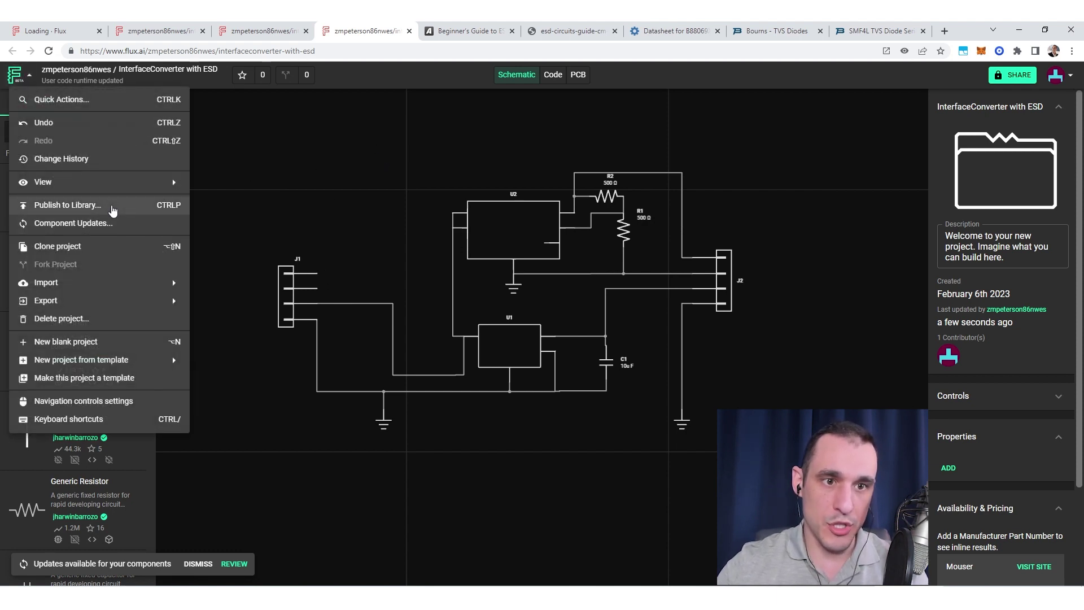
{"action": "left_click", "coordinate": [161, 31]}
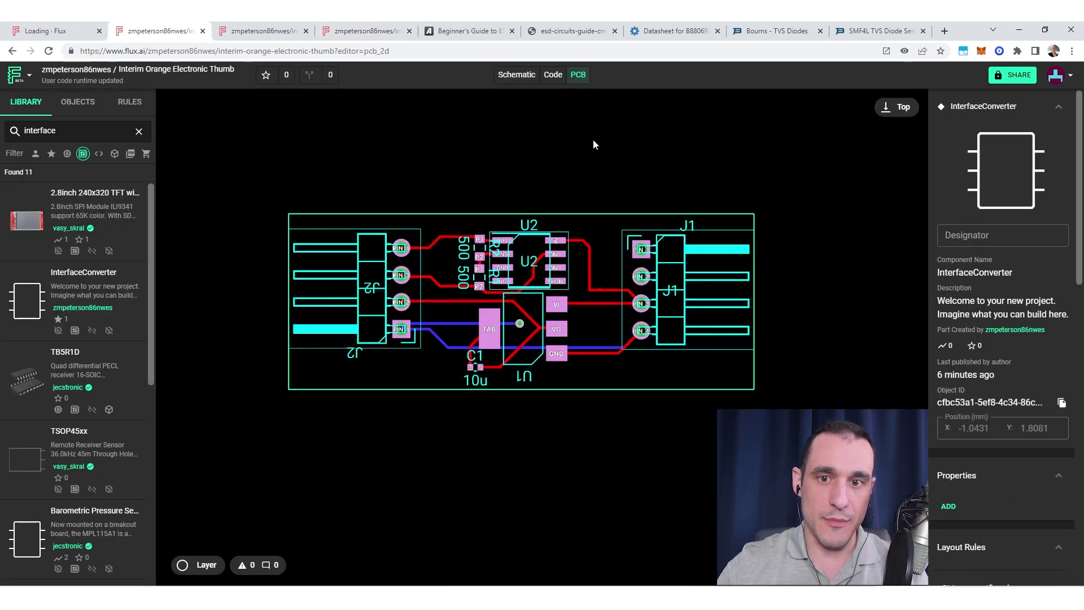
{"action": "left_click", "coordinate": [514, 77]}
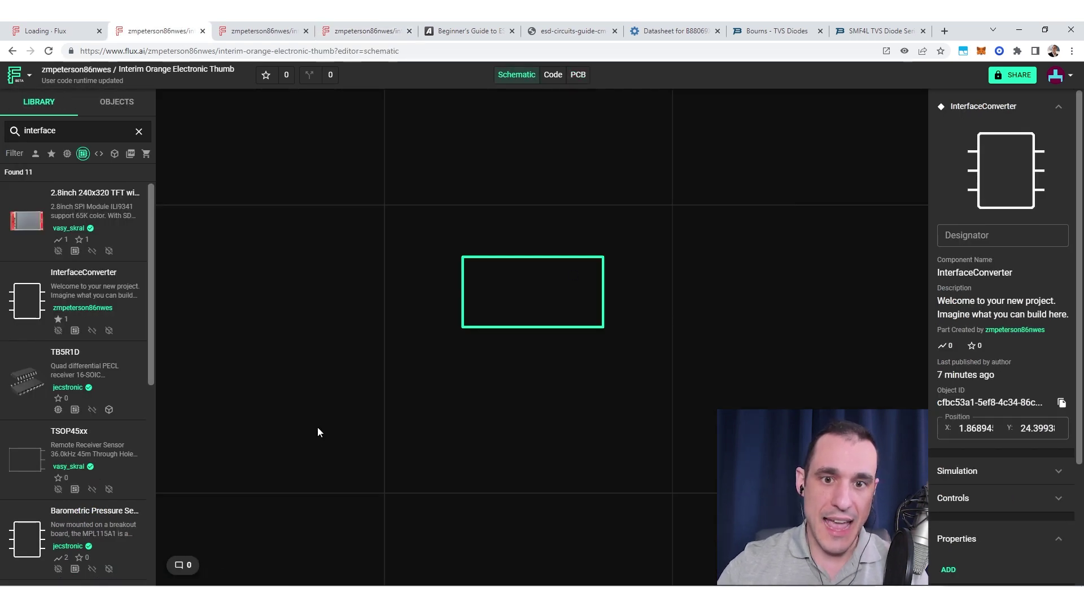
{"action": "left_click_drag", "start_coordinate": [324, 423], "coordinate": [751, 157]}
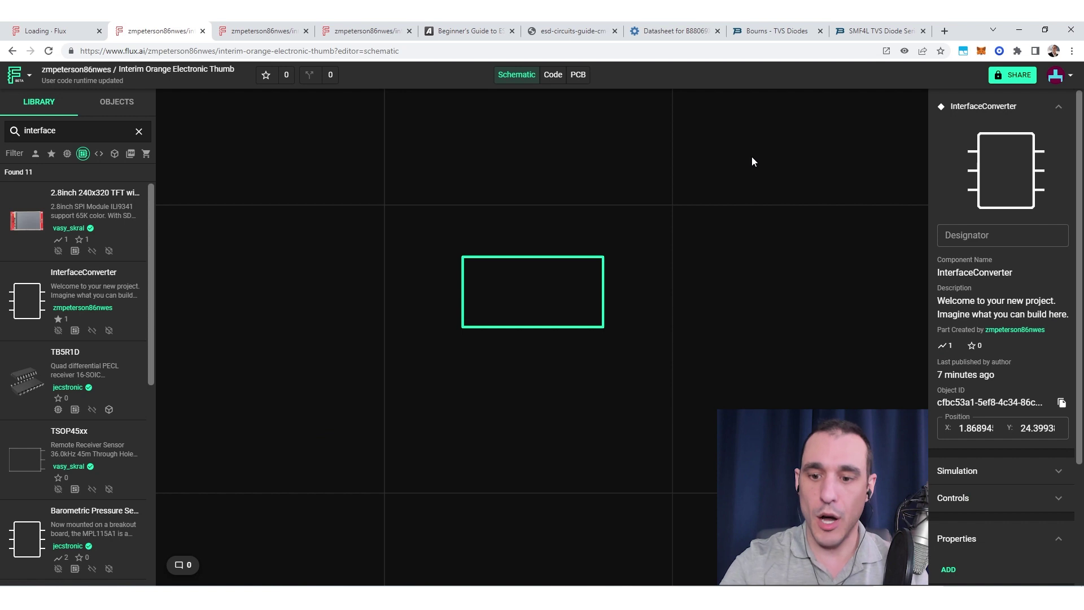
{"action": "key", "text": "Delete"}
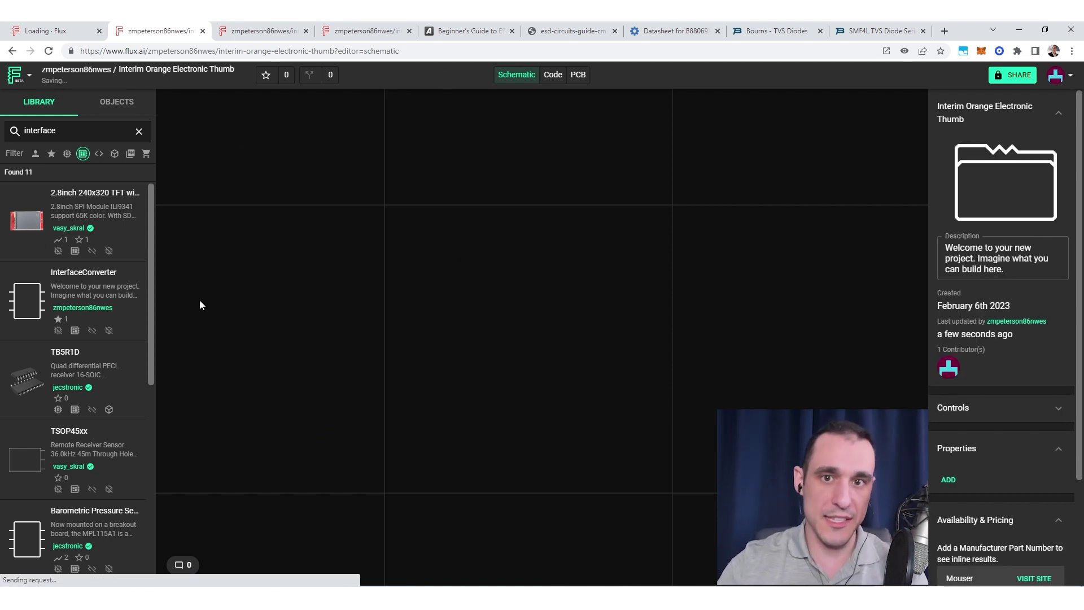